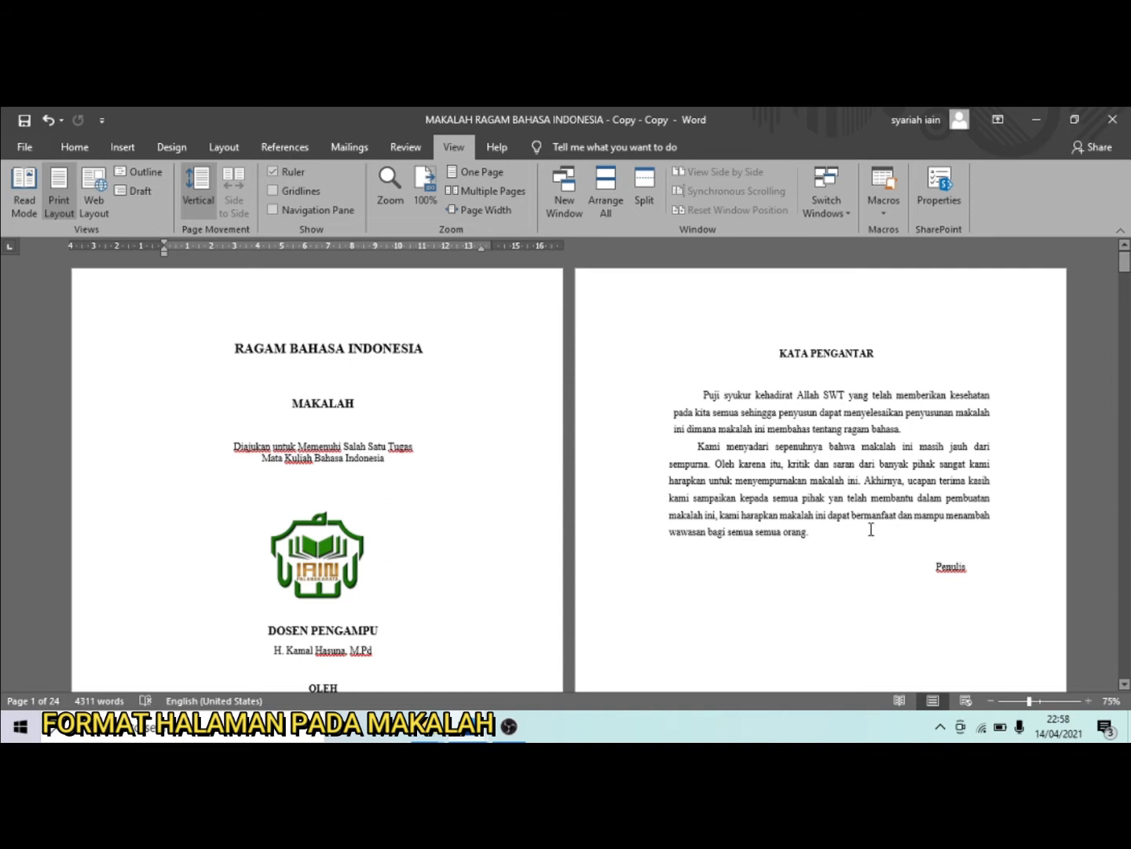
- Examine the page numbering from the cover and front matter through Bab I and Bab II, comparing number formats and positions
{"action": "scroll", "coordinate": [870, 530], "scroll_direction": "down", "scroll_amount": 3}
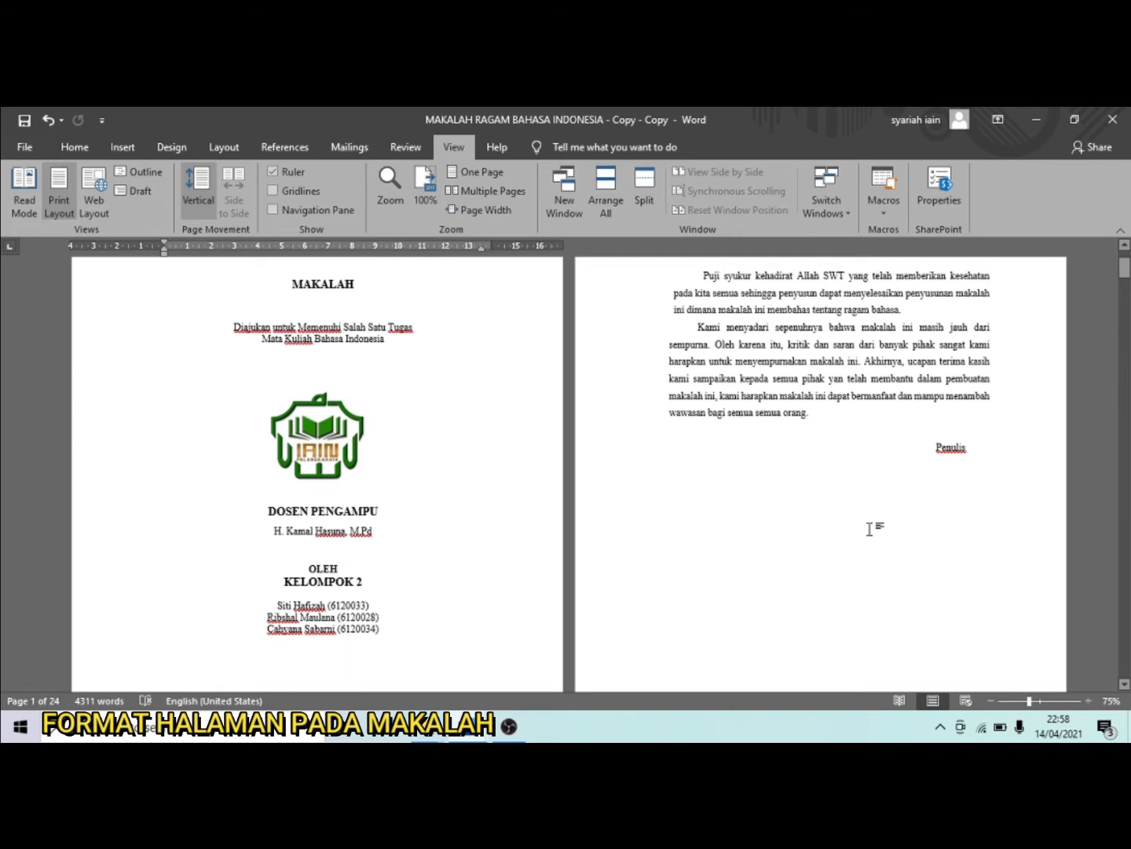
{"action": "scroll", "coordinate": [472, 548], "scroll_direction": "down", "scroll_amount": 10}
{"action": "scroll", "coordinate": [350, 568], "scroll_direction": "down", "scroll_amount": 5}
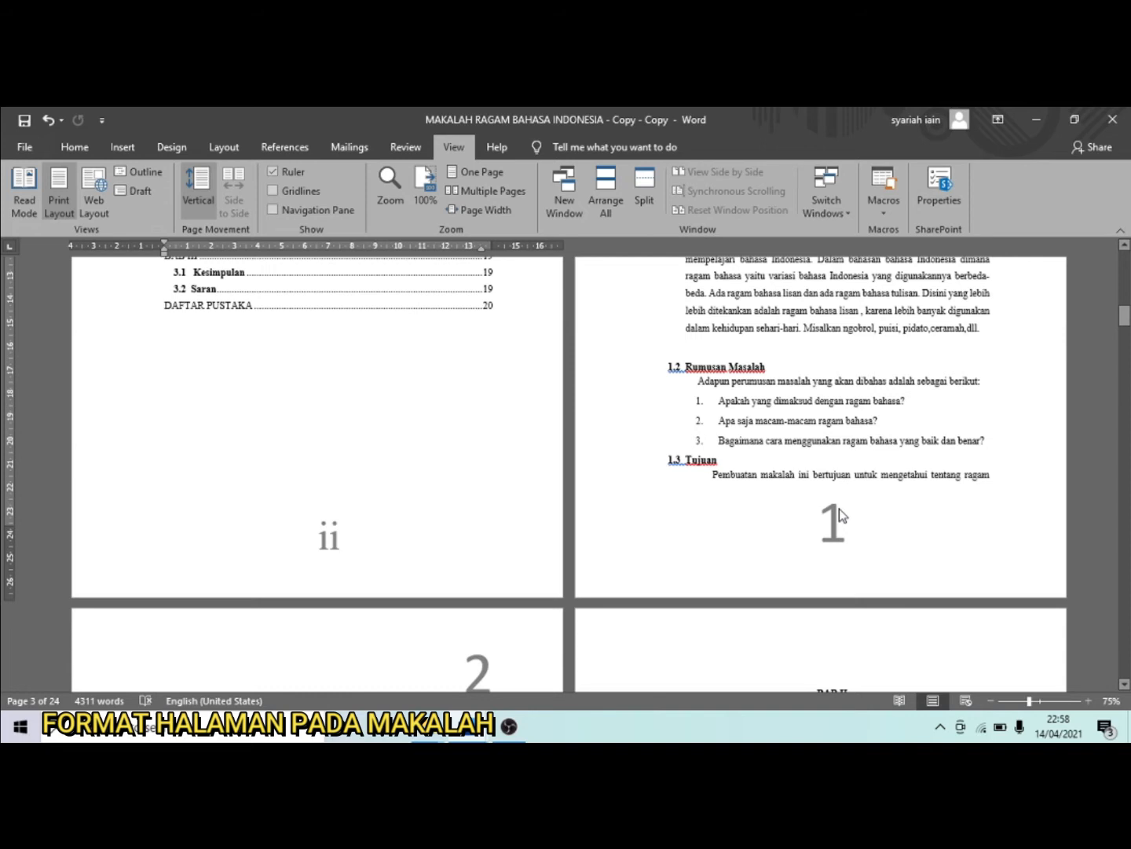
{"action": "scroll", "coordinate": [839, 509], "scroll_direction": "up", "scroll_amount": 8}
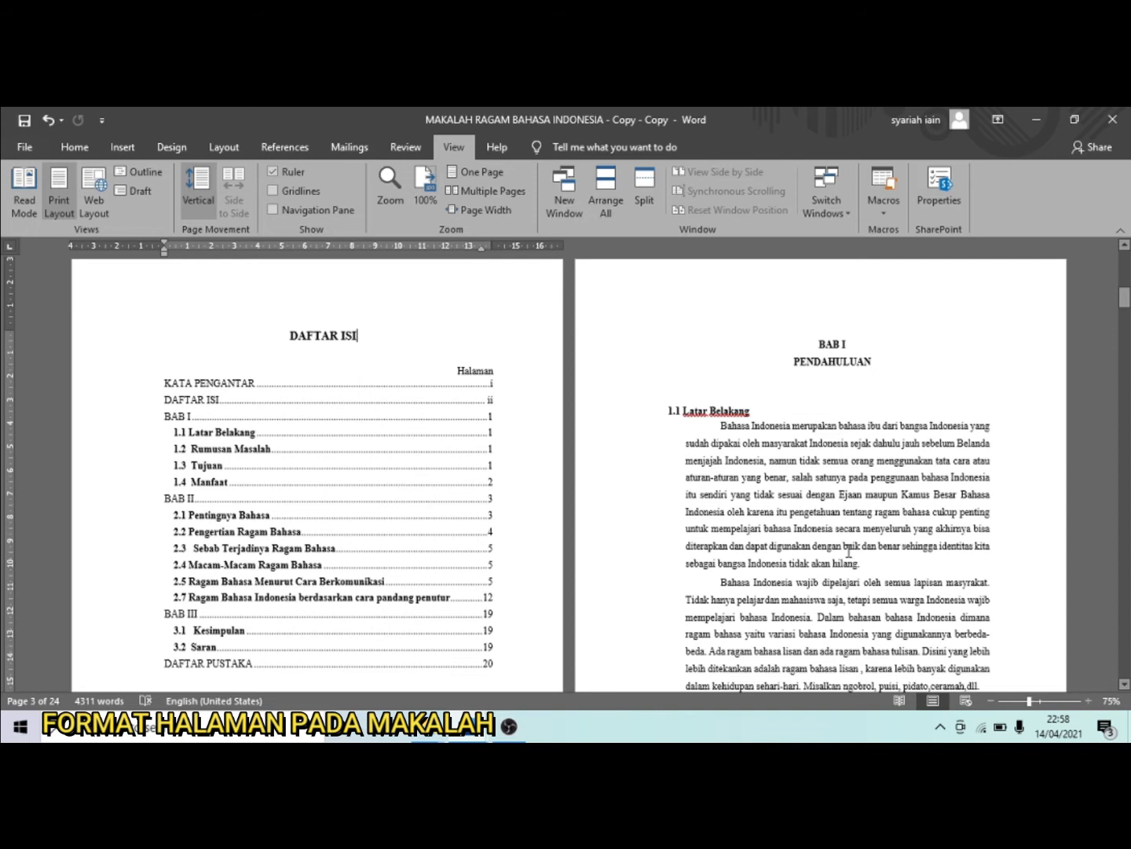
{"action": "scroll", "coordinate": [848, 553], "scroll_direction": "down", "scroll_amount": 6}
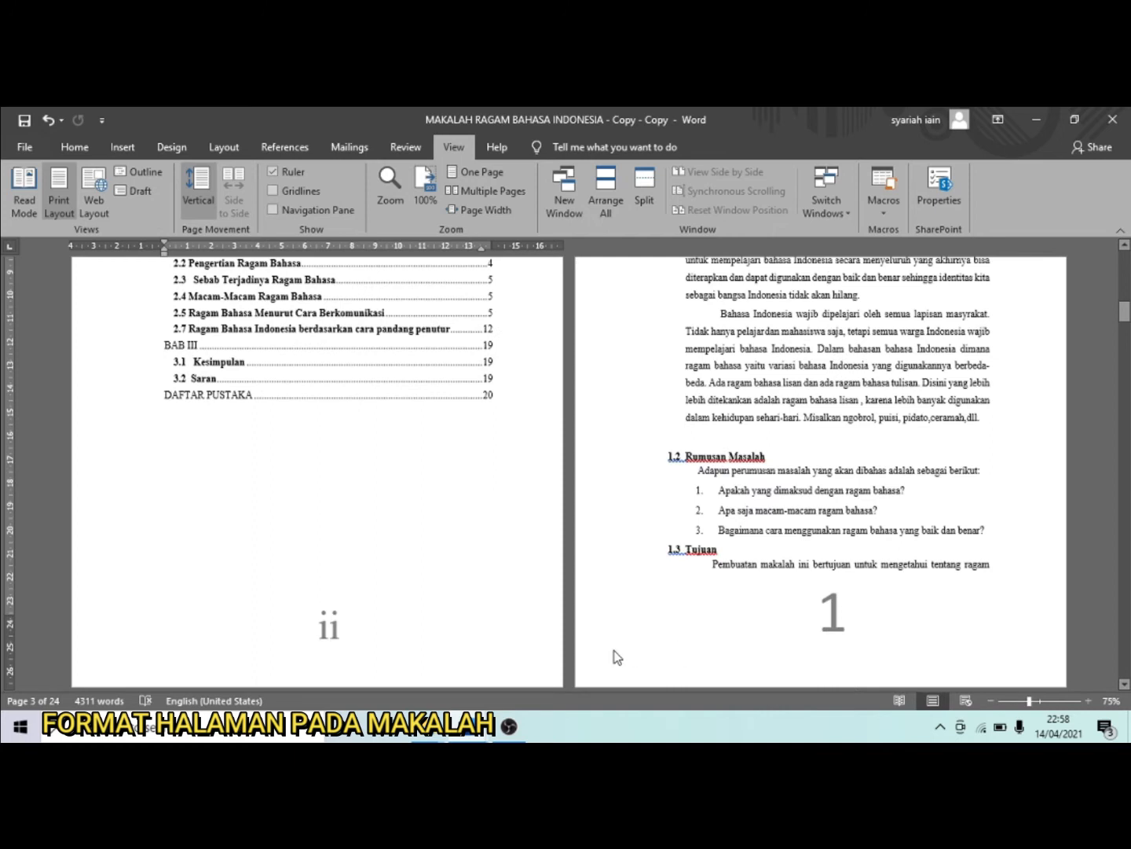
{"action": "scroll", "coordinate": [618, 657], "scroll_direction": "down", "scroll_amount": 5}
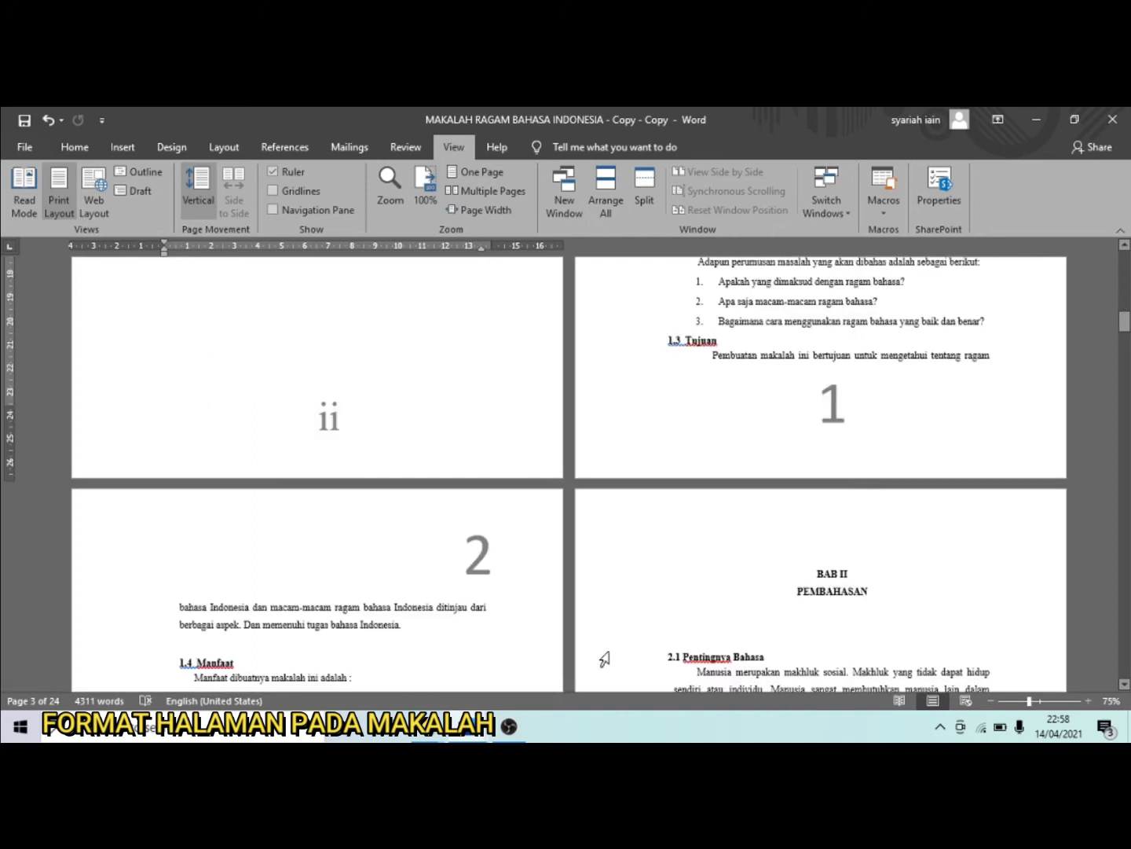
{"action": "scroll", "coordinate": [429, 501], "scroll_direction": "down", "scroll_amount": 3}
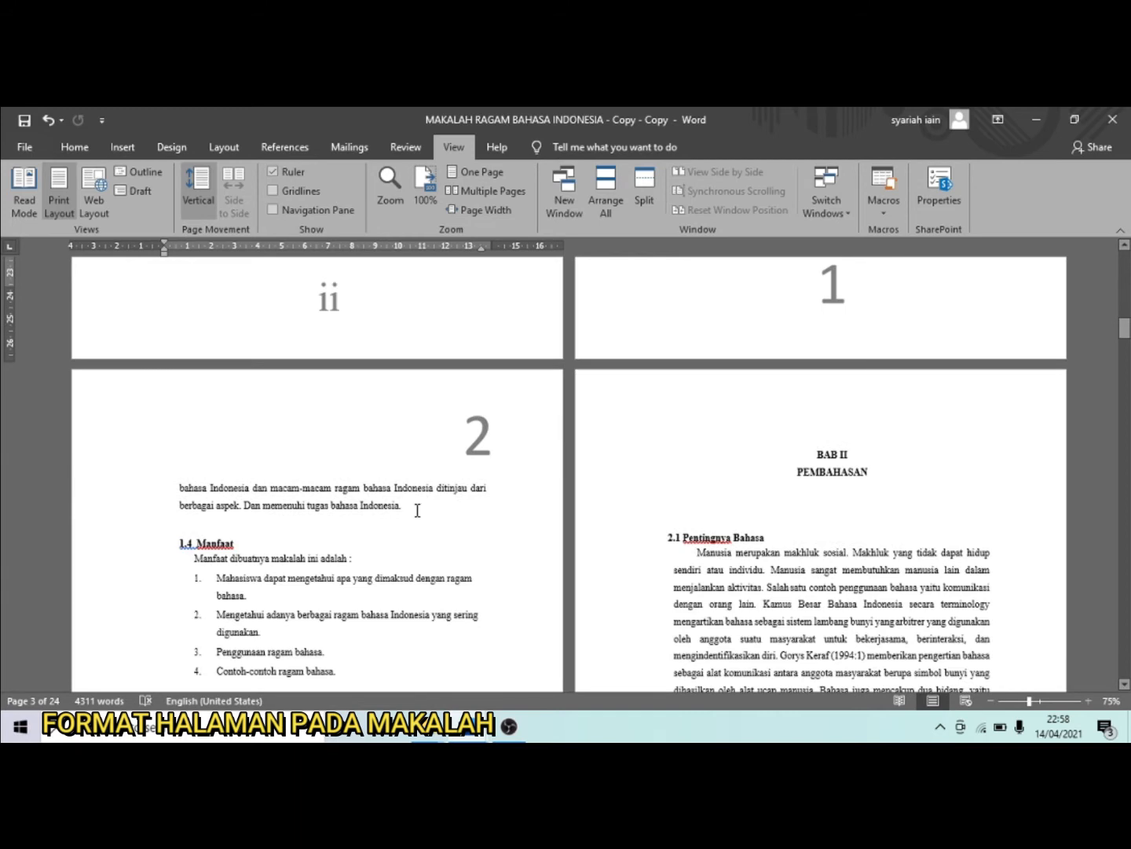
{"action": "scroll", "coordinate": [417, 510], "scroll_direction": "down", "scroll_amount": 3}
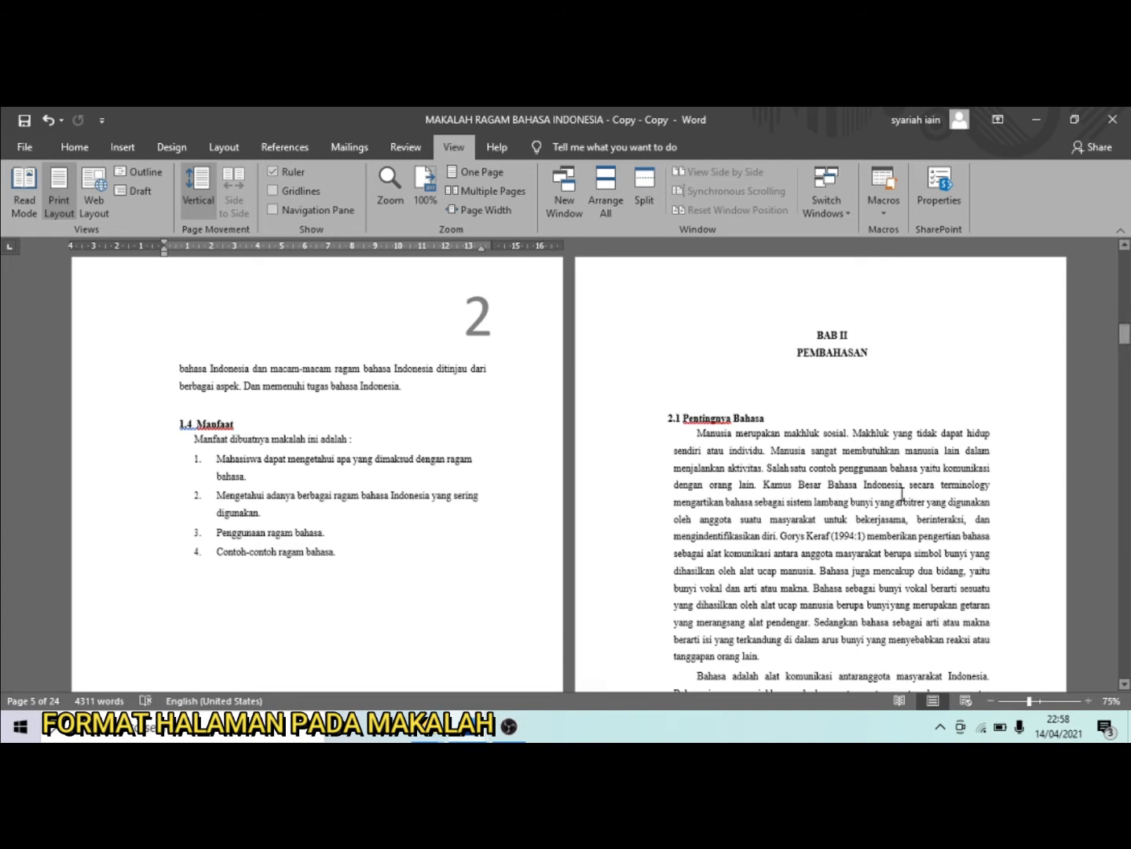
{"action": "scroll", "coordinate": [902, 492], "scroll_direction": "down", "scroll_amount": 7}
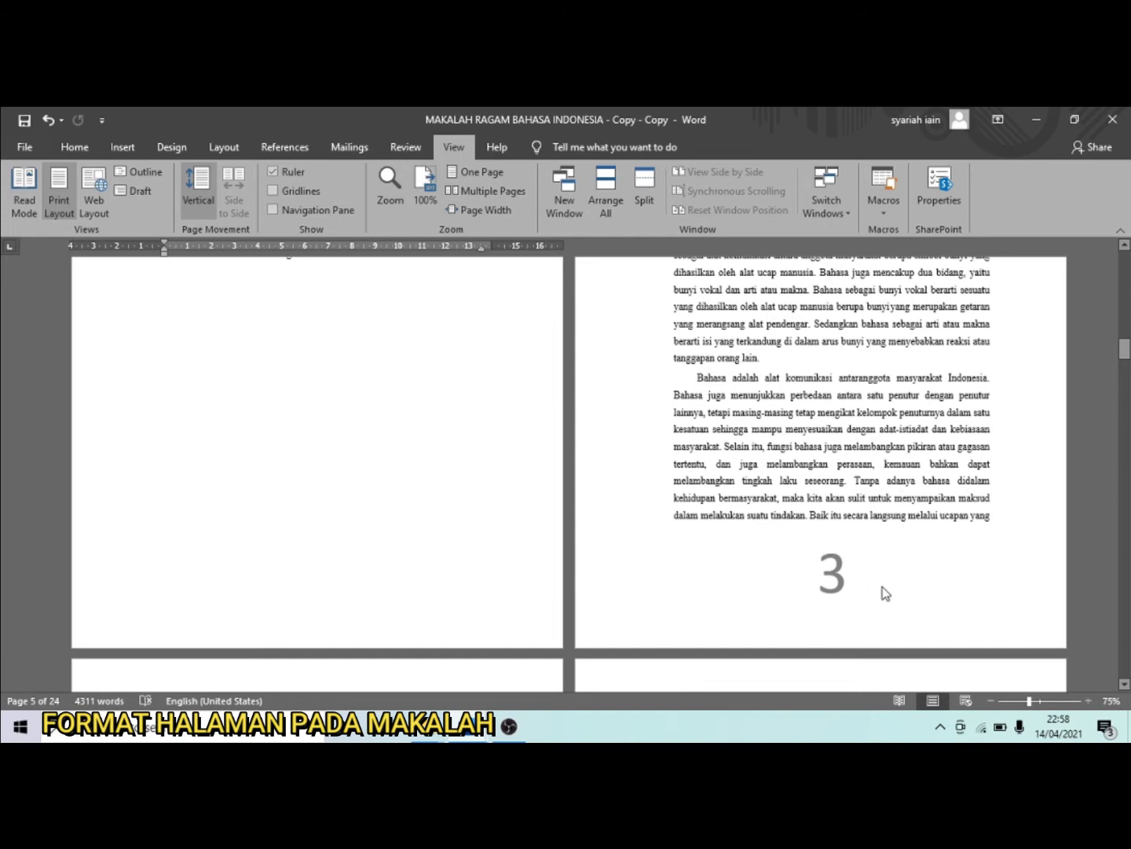
{"action": "scroll", "coordinate": [879, 587], "scroll_direction": "down", "scroll_amount": 3}
{"action": "scroll", "coordinate": [878, 592], "scroll_direction": "down", "scroll_amount": 3}
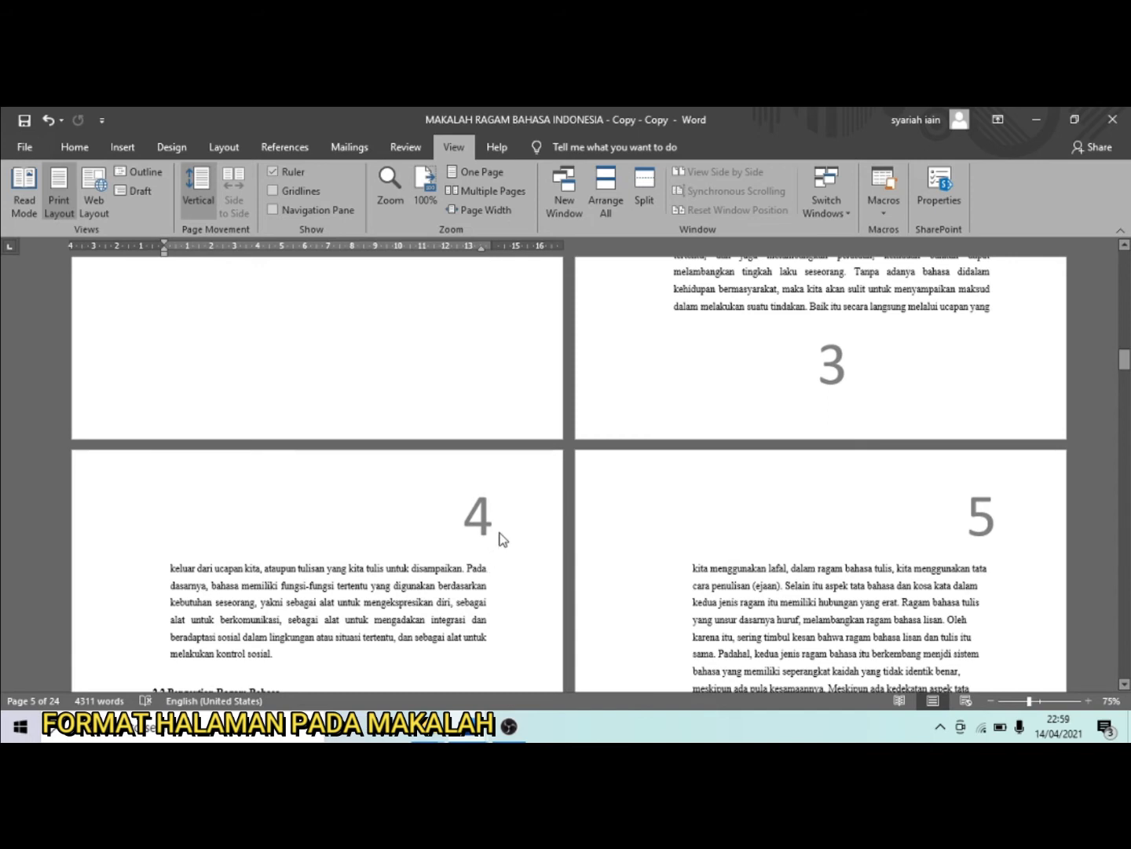
{"action": "scroll", "coordinate": [1049, 534], "scroll_direction": "down", "scroll_amount": 3}
{"action": "scroll", "coordinate": [1048, 534], "scroll_direction": "down", "scroll_amount": 14}
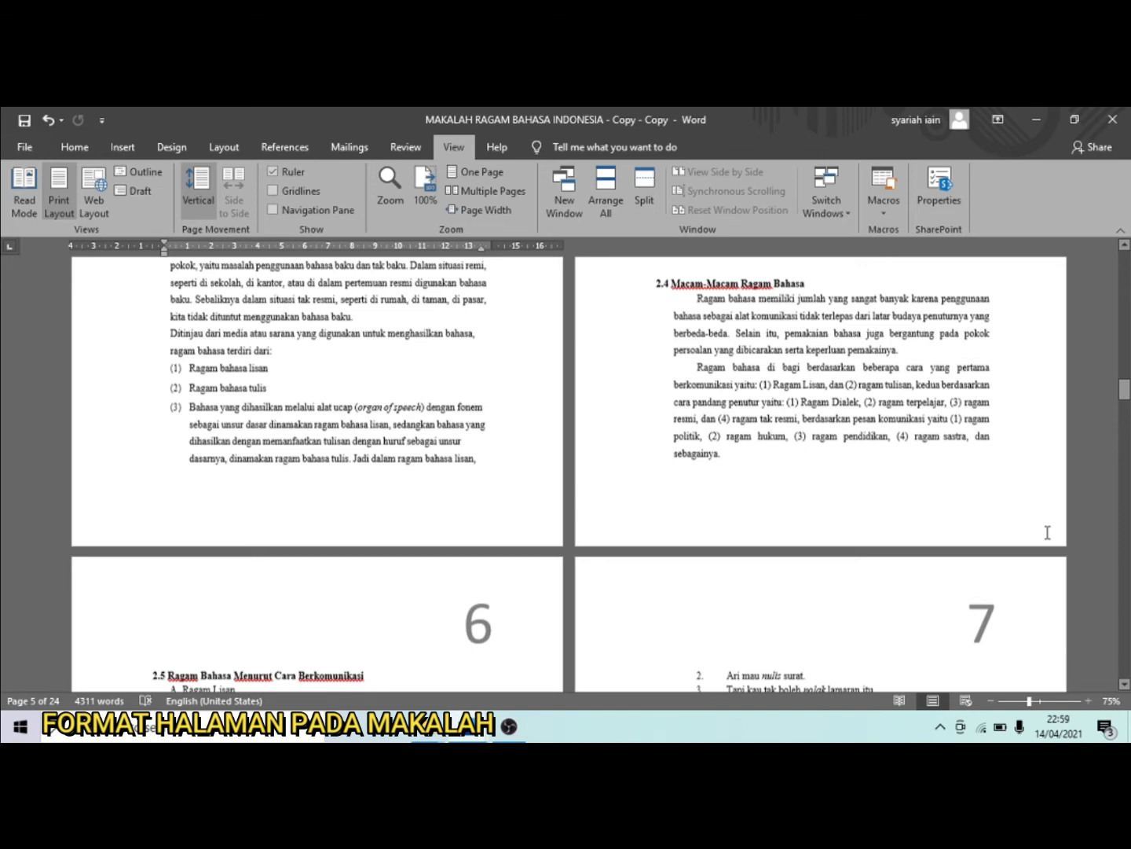
- Examine the page number placement on the Bab III and Daftar Pustaka pages at the end of the paper
{"action": "scroll", "coordinate": [1047, 533], "scroll_direction": "down", "scroll_amount": 20}
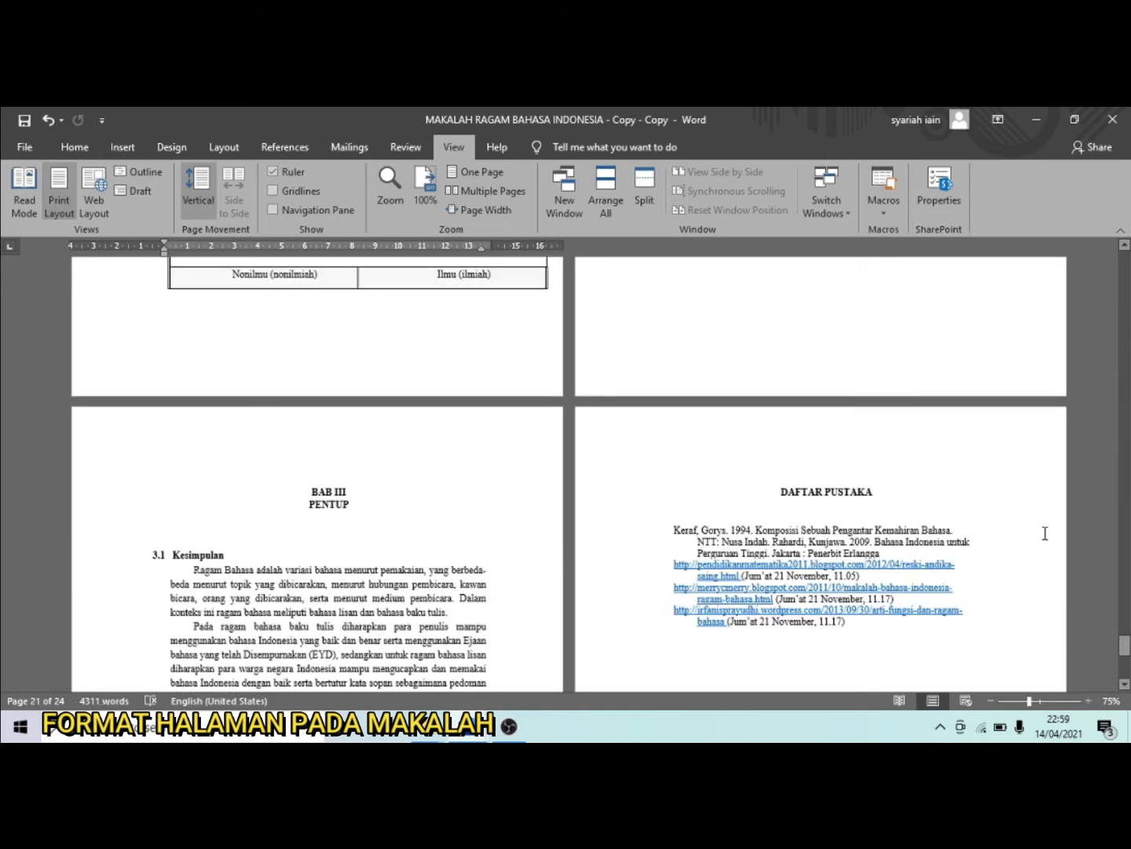
{"action": "scroll", "coordinate": [1045, 534], "scroll_direction": "down", "scroll_amount": 4}
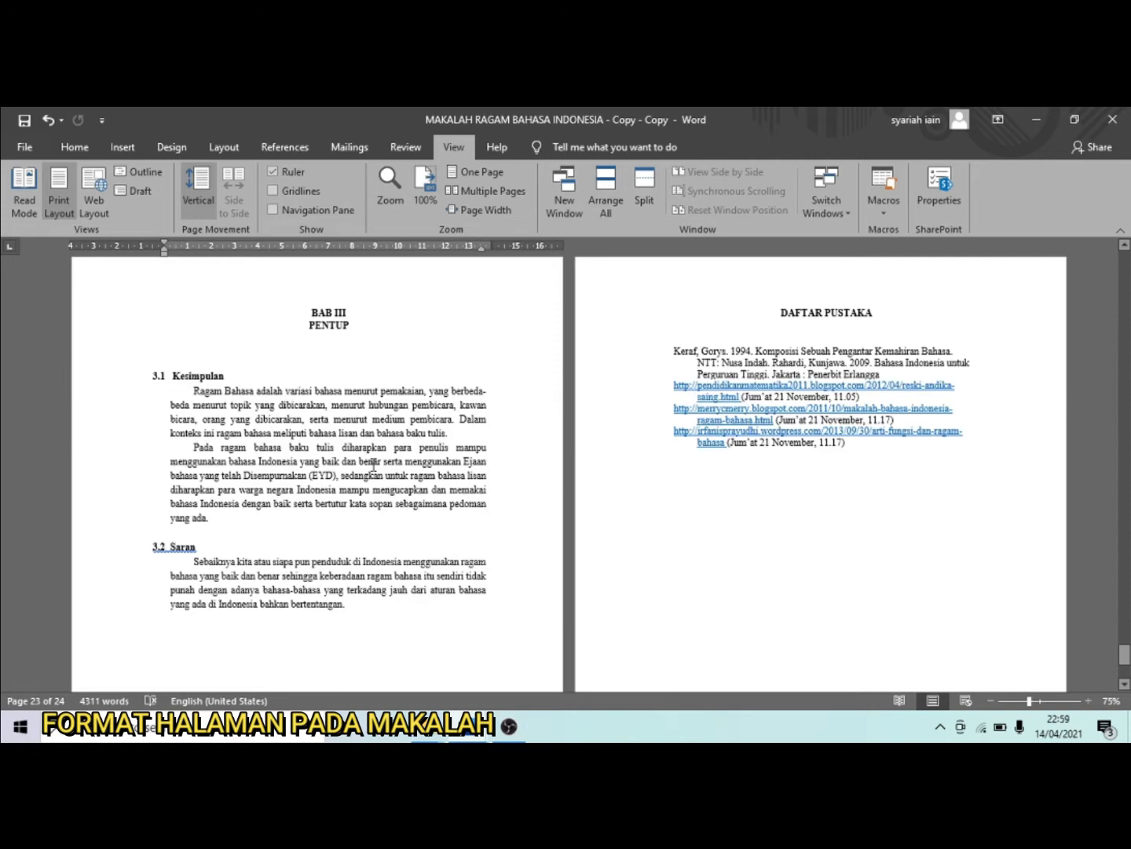
{"action": "scroll", "coordinate": [379, 618], "scroll_direction": "down", "scroll_amount": 5}
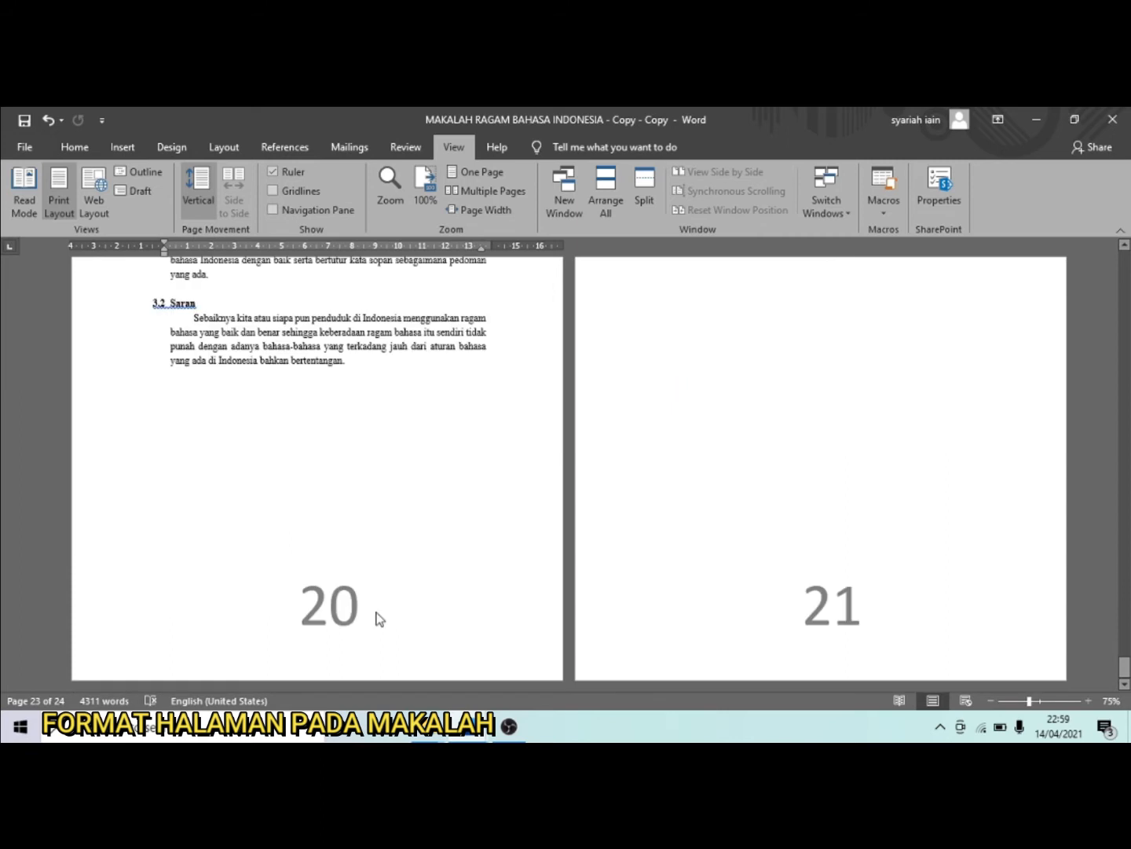
{"action": "scroll", "coordinate": [379, 619], "scroll_direction": "up", "scroll_amount": 3}
{"action": "scroll", "coordinate": [378, 613], "scroll_direction": "up", "scroll_amount": 5}
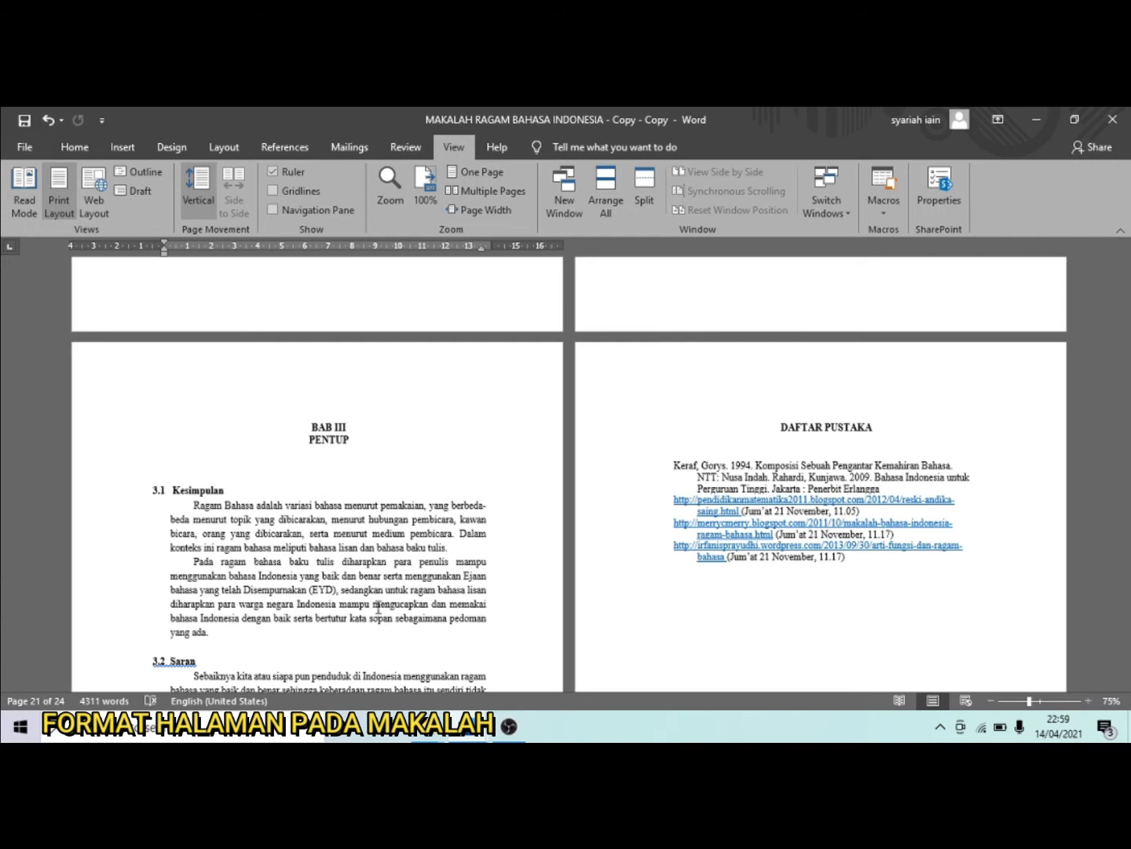
{"action": "scroll", "coordinate": [375, 570], "scroll_direction": "down", "scroll_amount": 4}
{"action": "scroll", "coordinate": [375, 569], "scroll_direction": "down", "scroll_amount": 2}
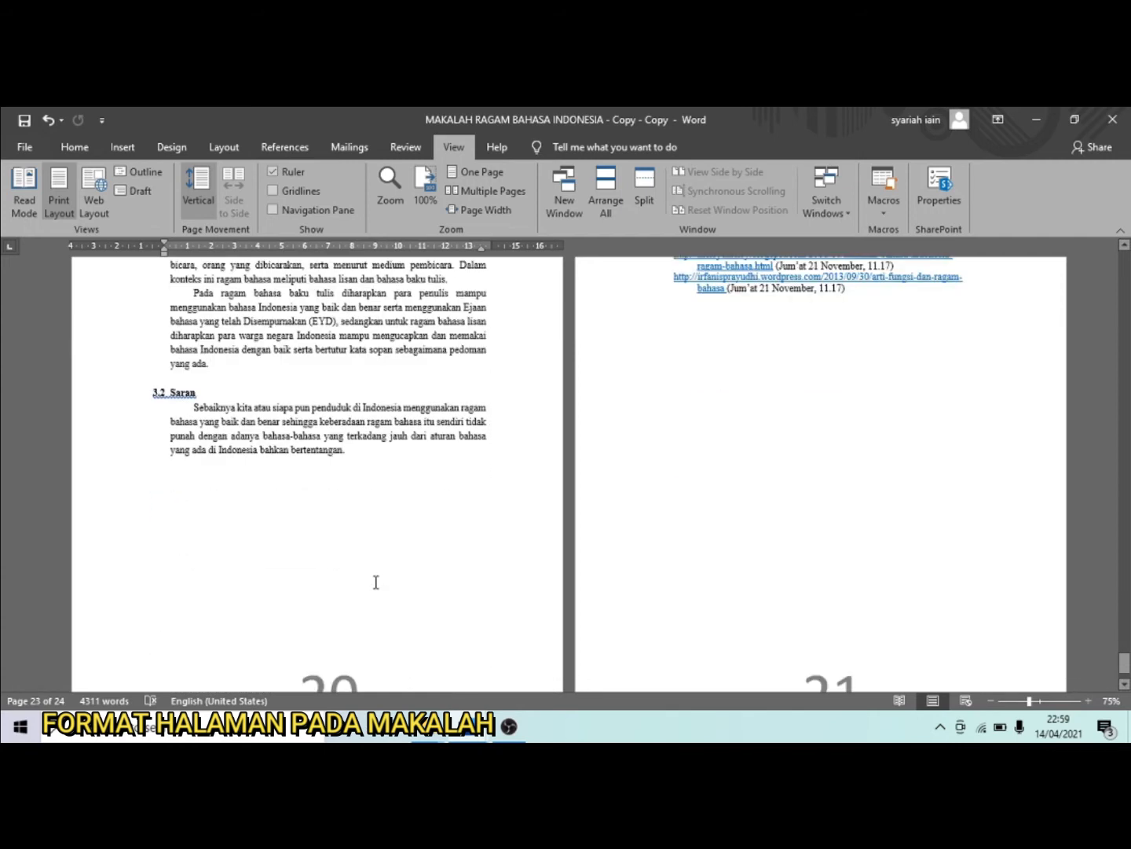
{"action": "scroll", "coordinate": [376, 581], "scroll_direction": "down", "scroll_amount": 1}
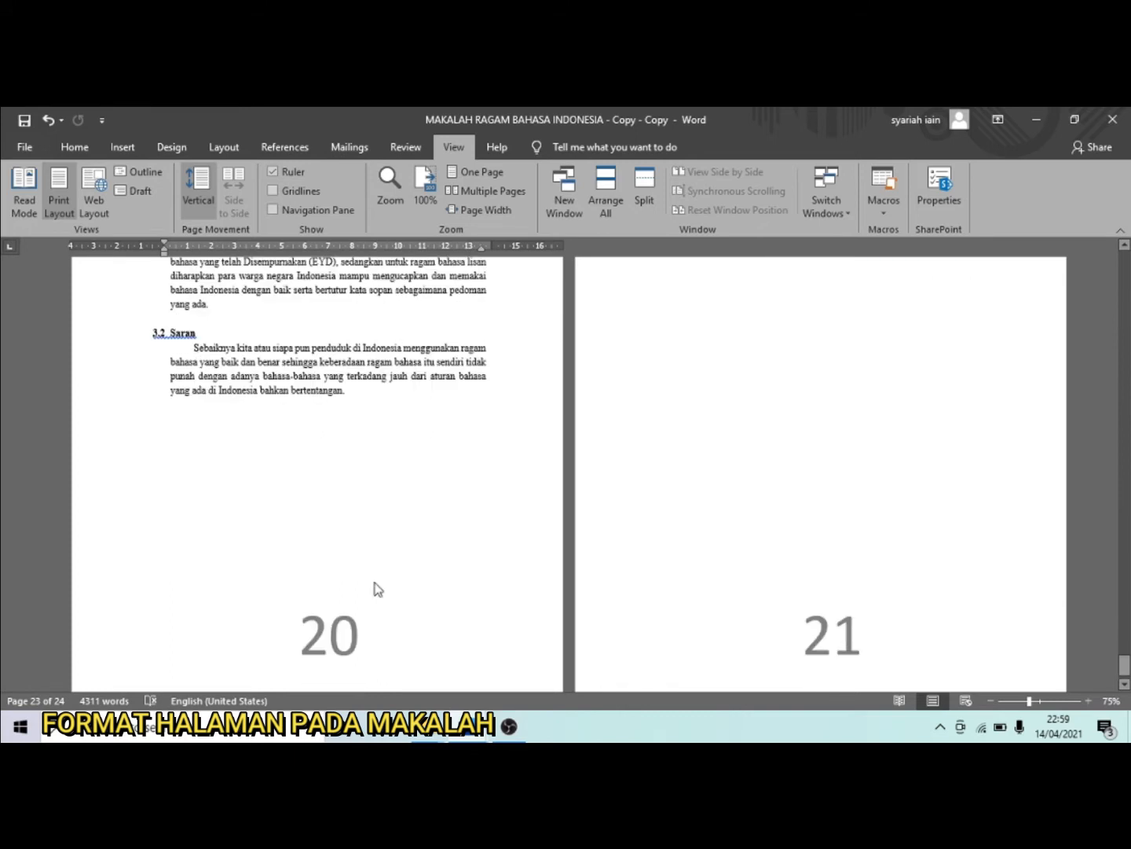
{"action": "scroll", "coordinate": [375, 581], "scroll_direction": "down", "scroll_amount": 1}
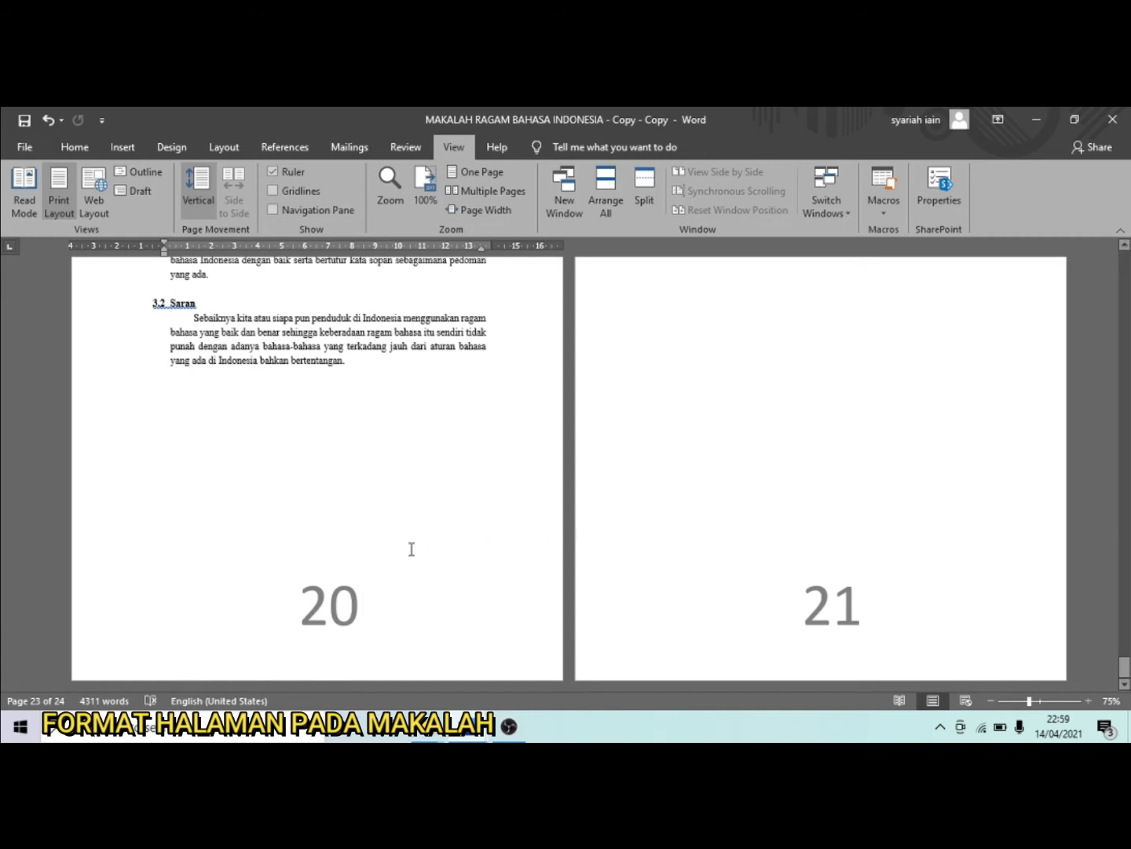
{"action": "scroll", "coordinate": [390, 520], "scroll_direction": "up", "scroll_amount": 1}
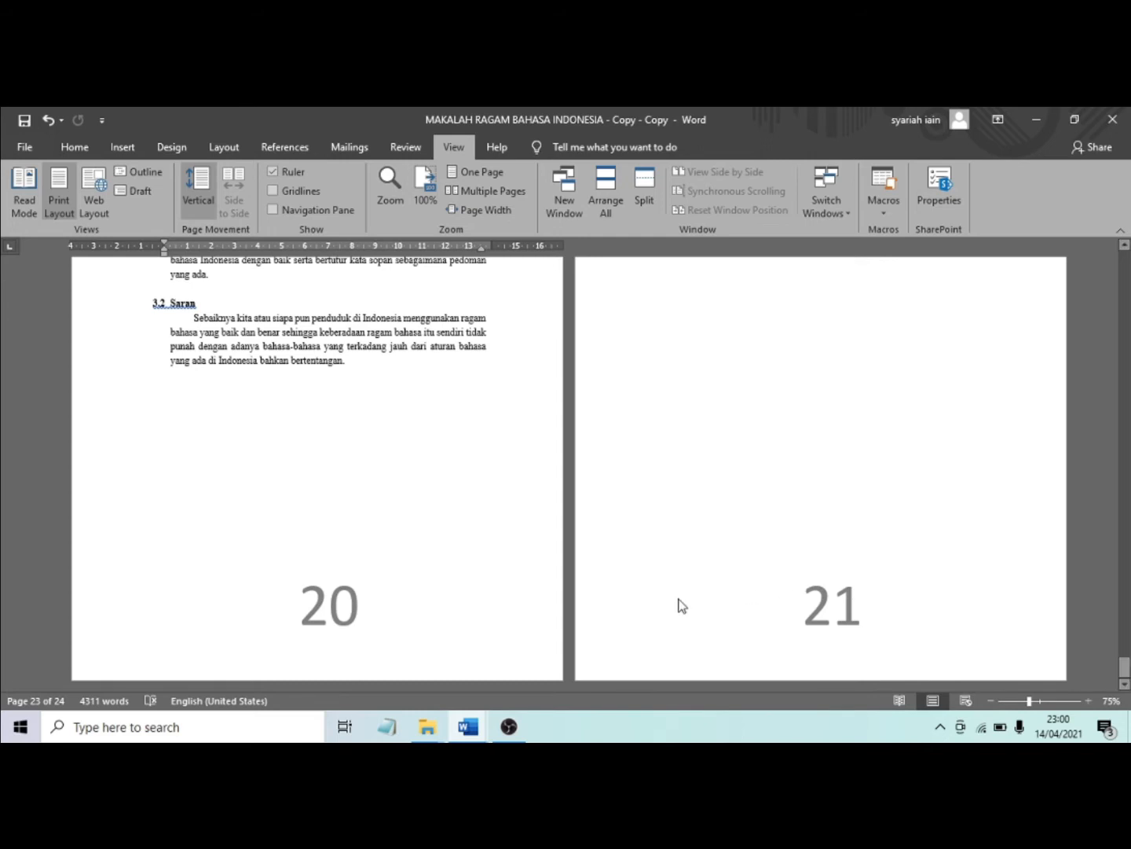
- Switch to the other open document, MAKALAH RAGAM BAHASA INDONESIA - Copy
{"action": "left_click", "coordinate": [484, 731]}
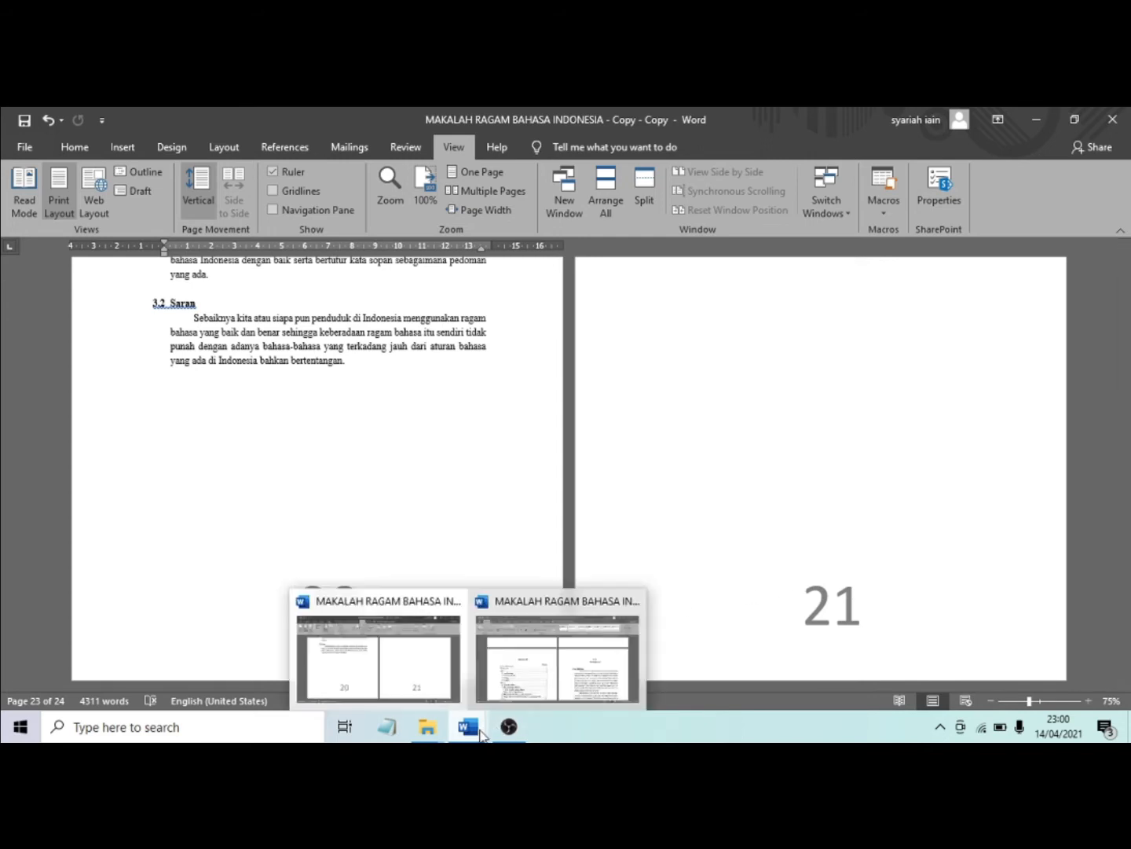
{"action": "left_click", "coordinate": [513, 678]}
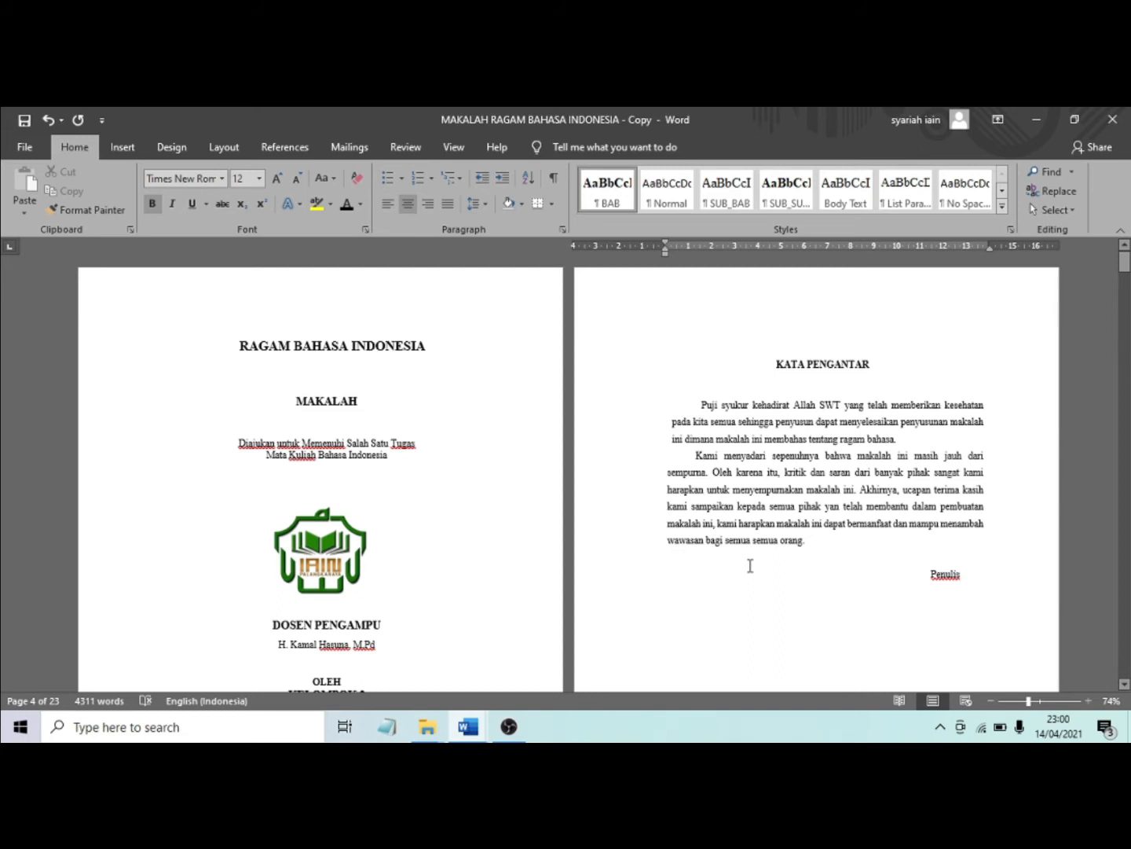
{"action": "left_click", "coordinate": [516, 492]}
- Open the header of the Kata Pengantar page, inspect the header and footer areas of the first two pages, and close header editing
{"action": "double_click", "coordinate": [744, 288]}
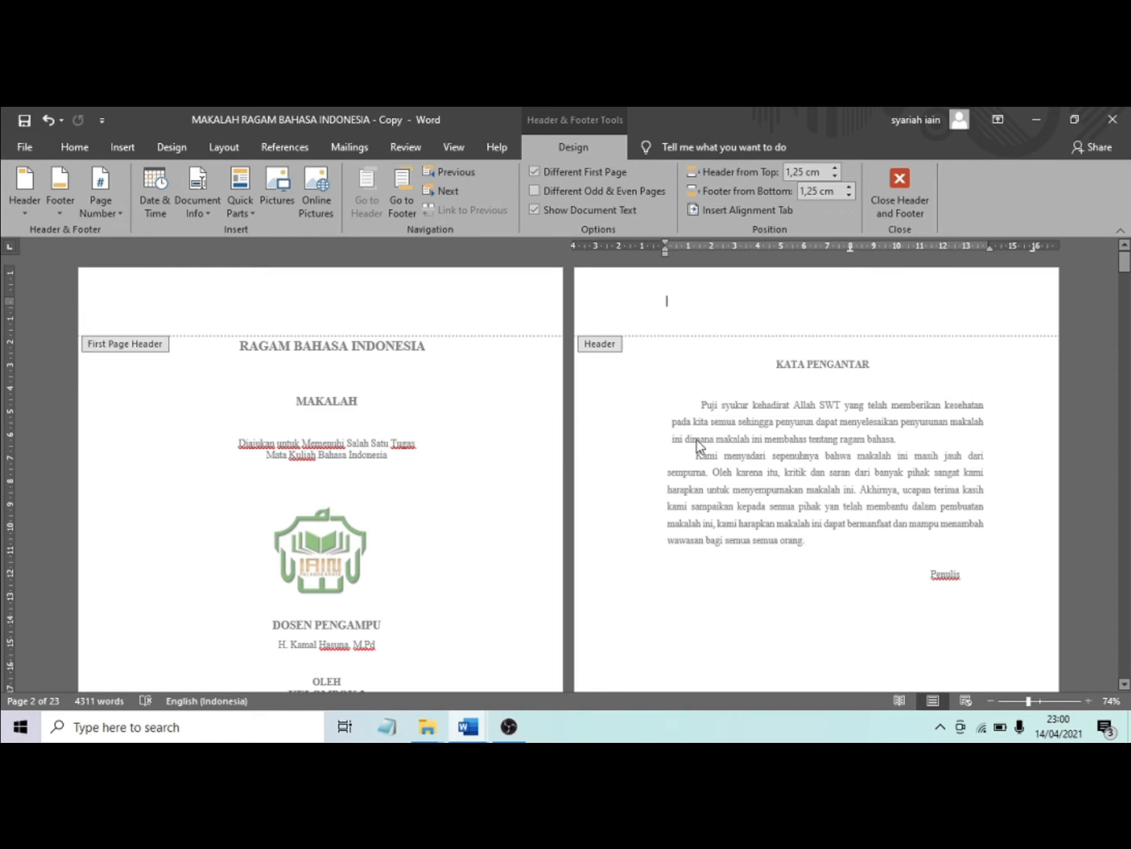
{"action": "scroll", "coordinate": [700, 445], "scroll_direction": "down", "scroll_amount": 3}
{"action": "scroll", "coordinate": [699, 446], "scroll_direction": "down", "scroll_amount": 5}
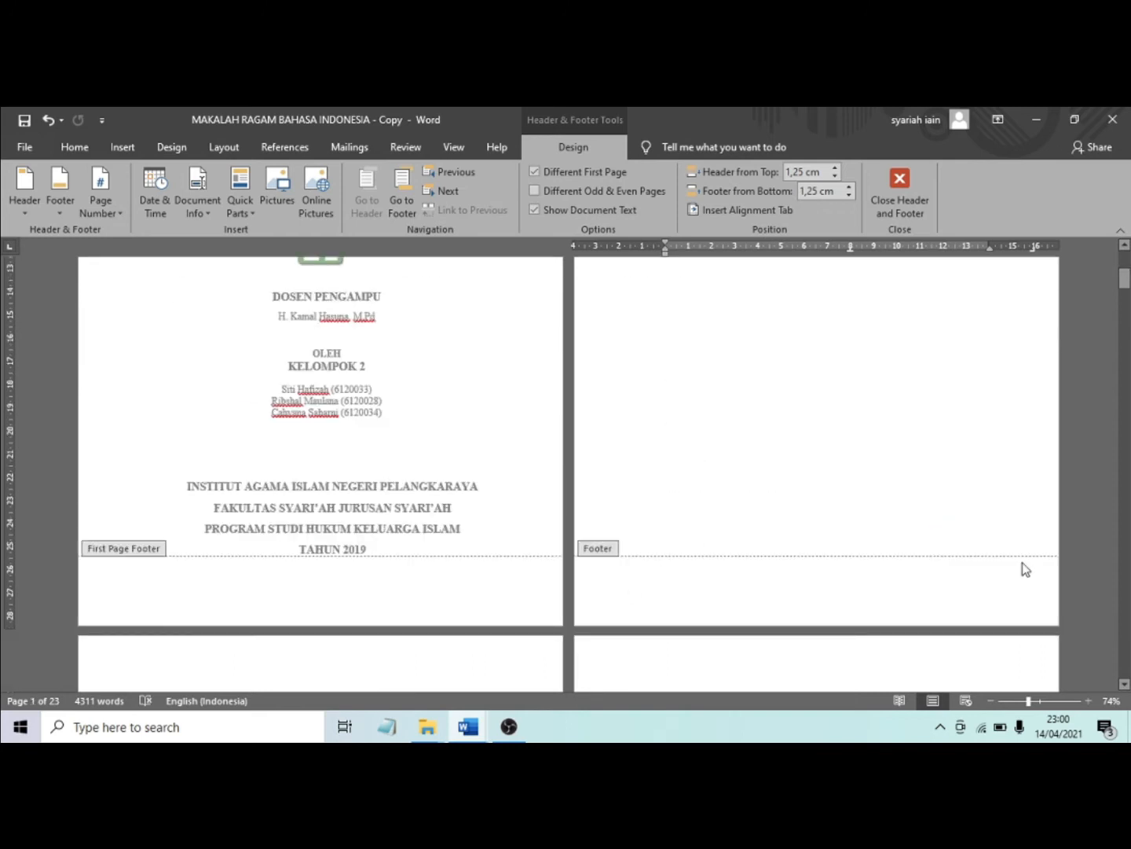
{"action": "scroll", "coordinate": [773, 576], "scroll_direction": "up", "scroll_amount": 7}
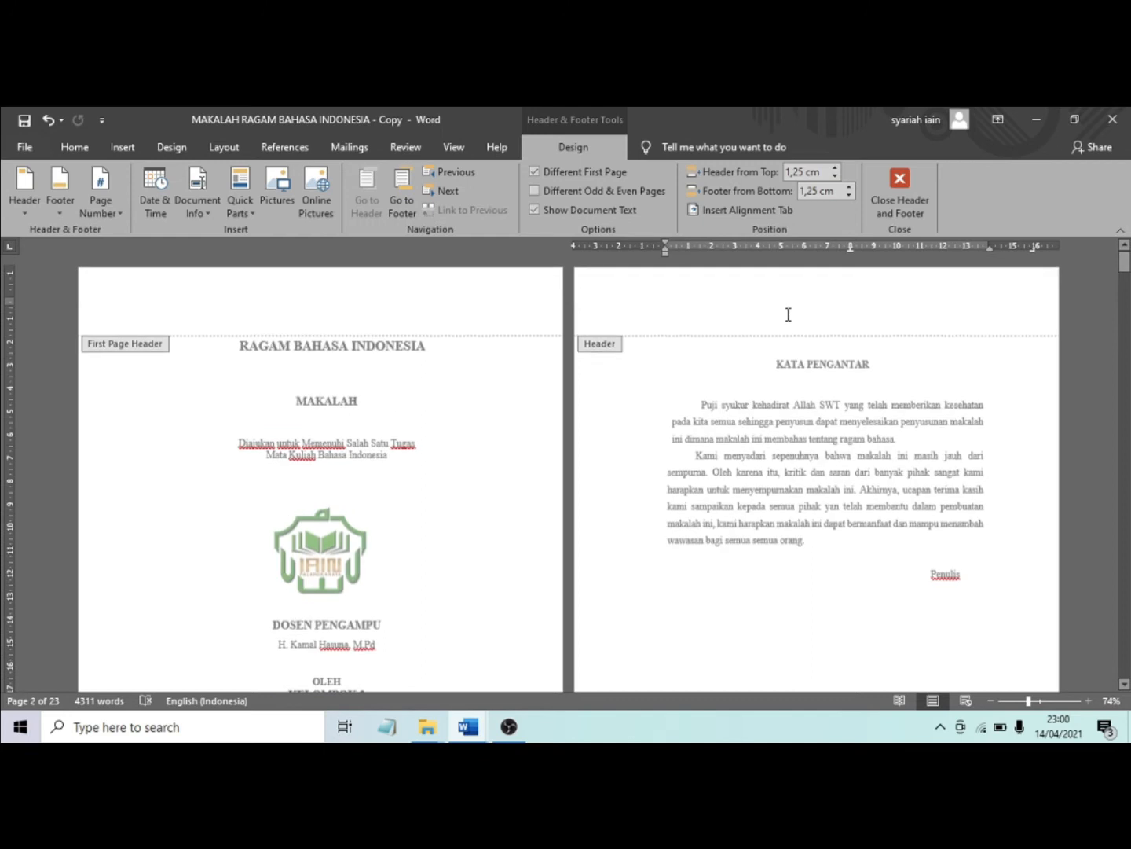
{"action": "scroll", "coordinate": [733, 484], "scroll_direction": "down", "scroll_amount": 3}
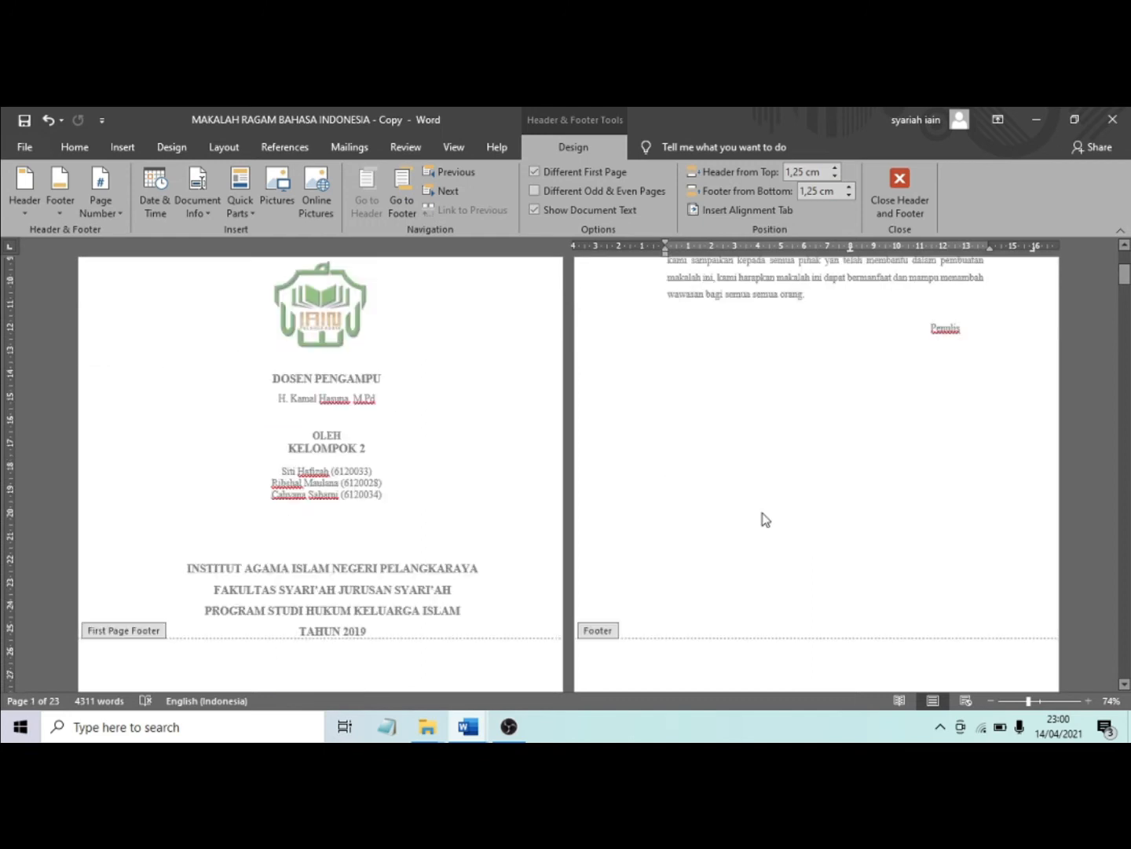
{"action": "scroll", "coordinate": [763, 513], "scroll_direction": "down", "scroll_amount": 1}
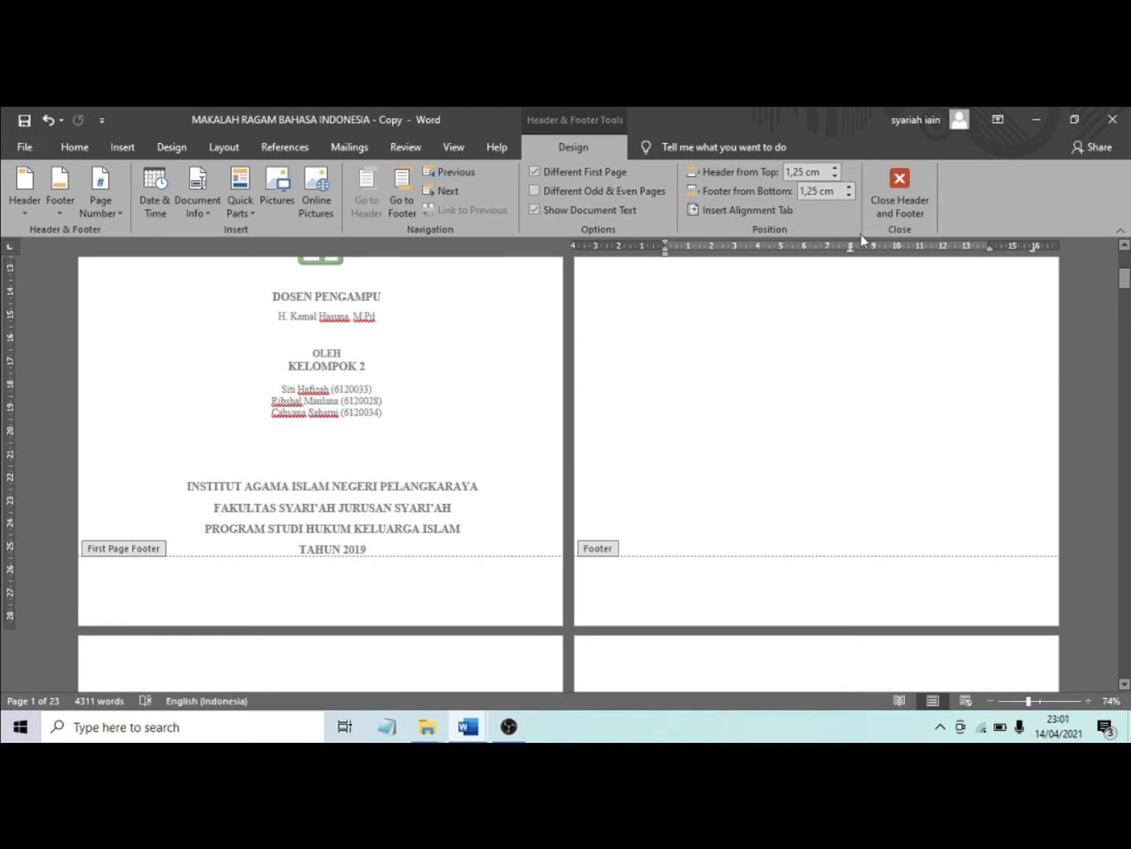
{"action": "left_click", "coordinate": [897, 182]}
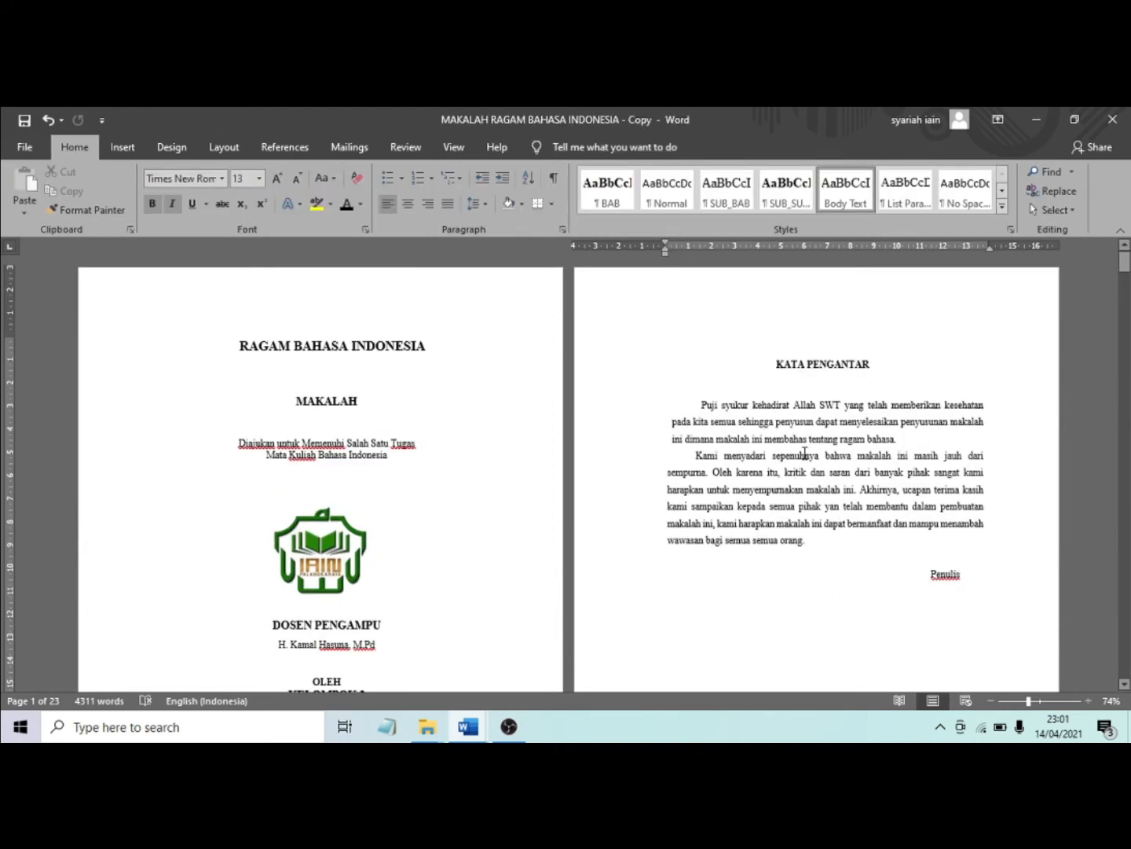
- Reopen the Kata Pengantar page's header with Edit Header, check the footer area below it, and return to the body text
{"action": "left_click", "coordinate": [763, 425]}
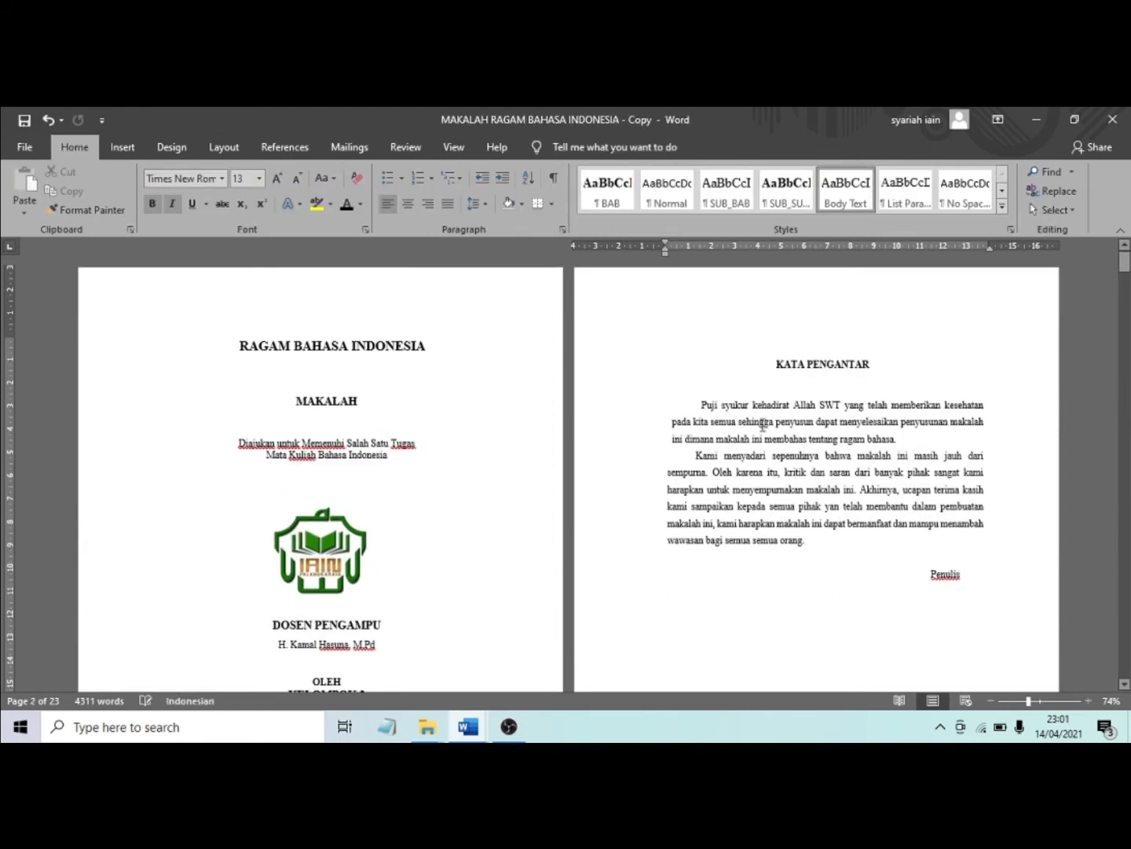
{"action": "double_click", "coordinate": [702, 314]}
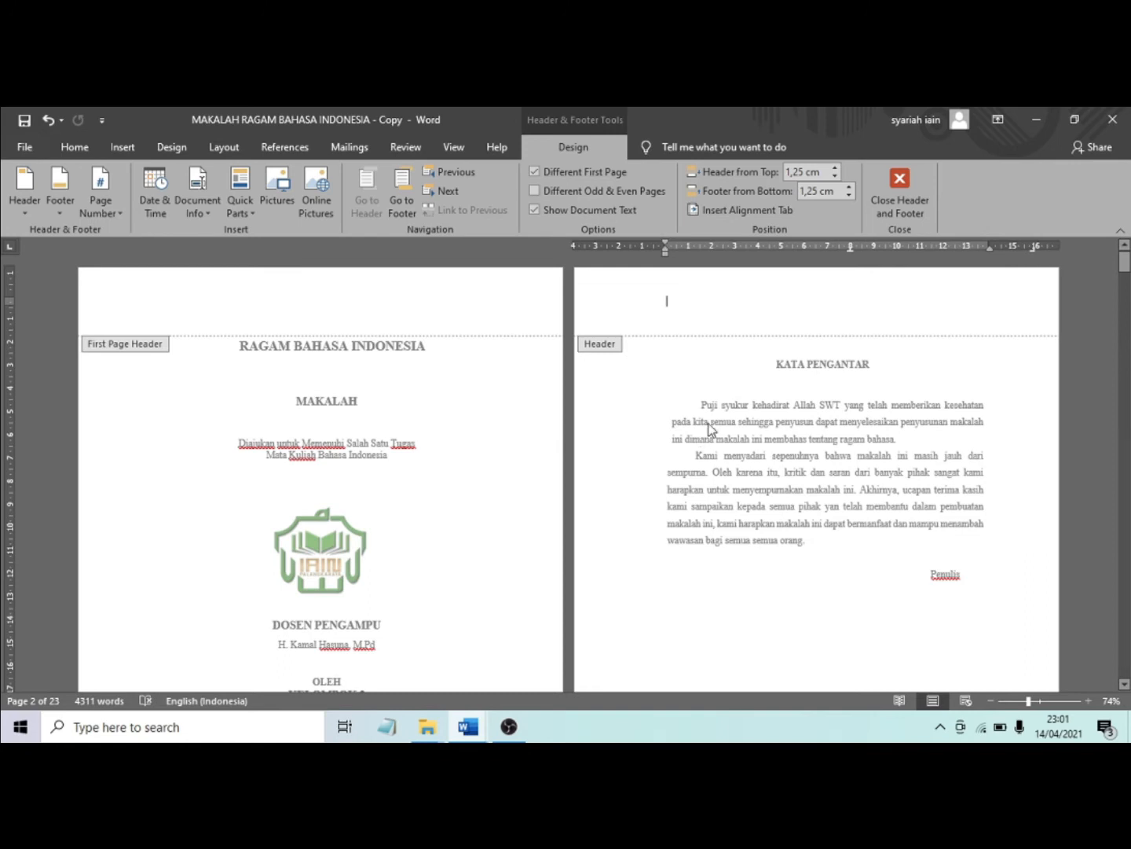
{"action": "left_click", "coordinate": [898, 196]}
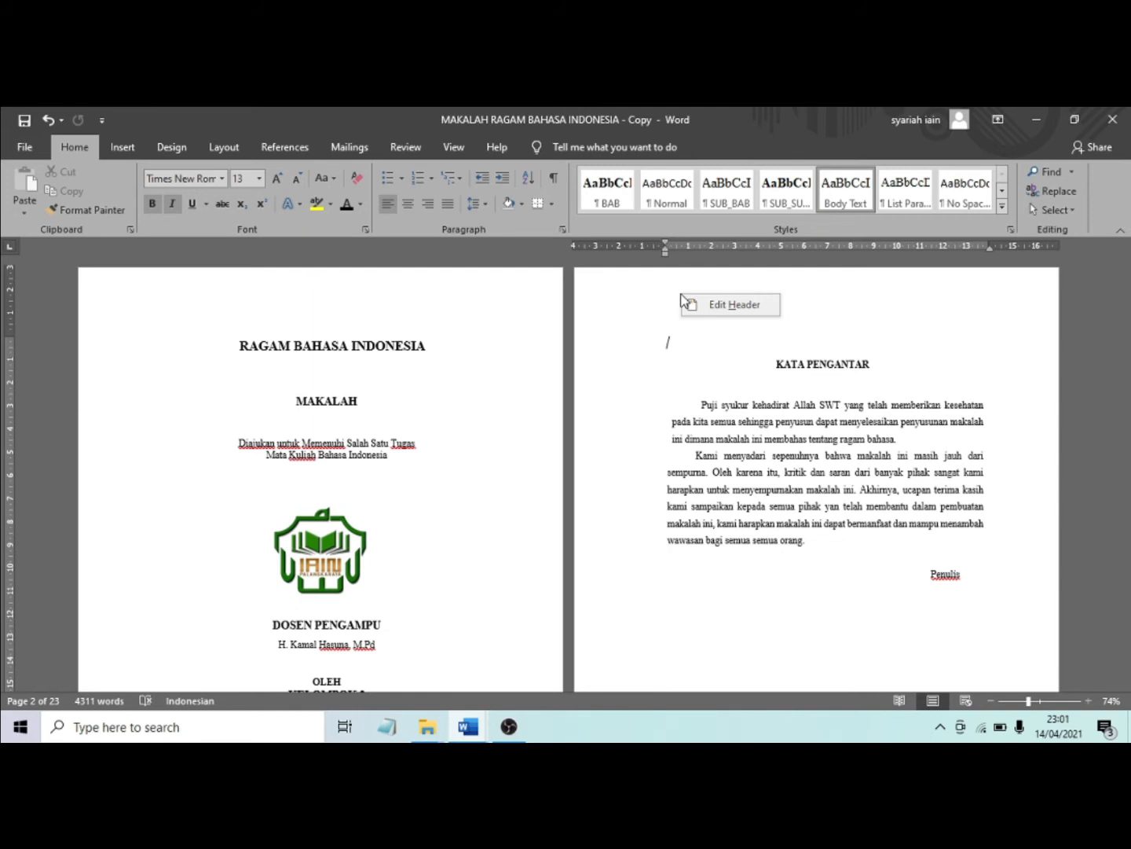
{"action": "left_click", "coordinate": [725, 310]}
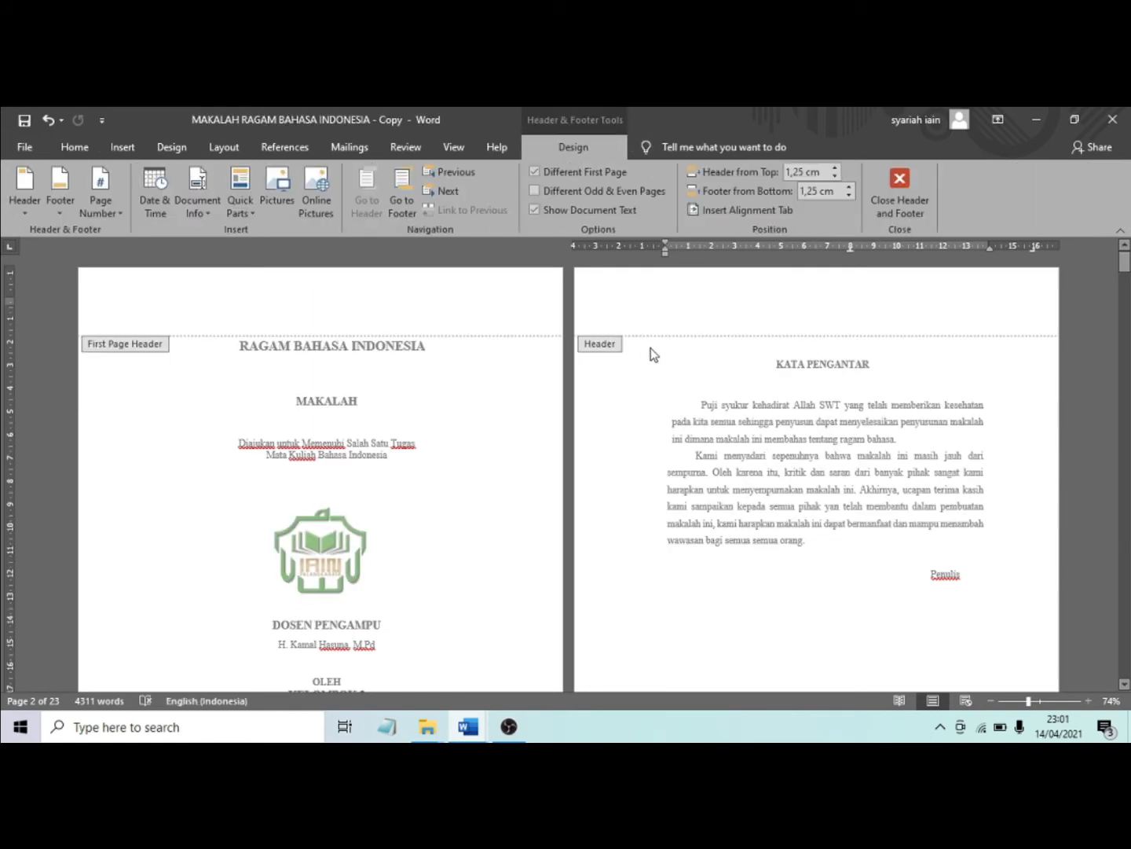
{"action": "scroll", "coordinate": [706, 479], "scroll_direction": "down", "scroll_amount": 5}
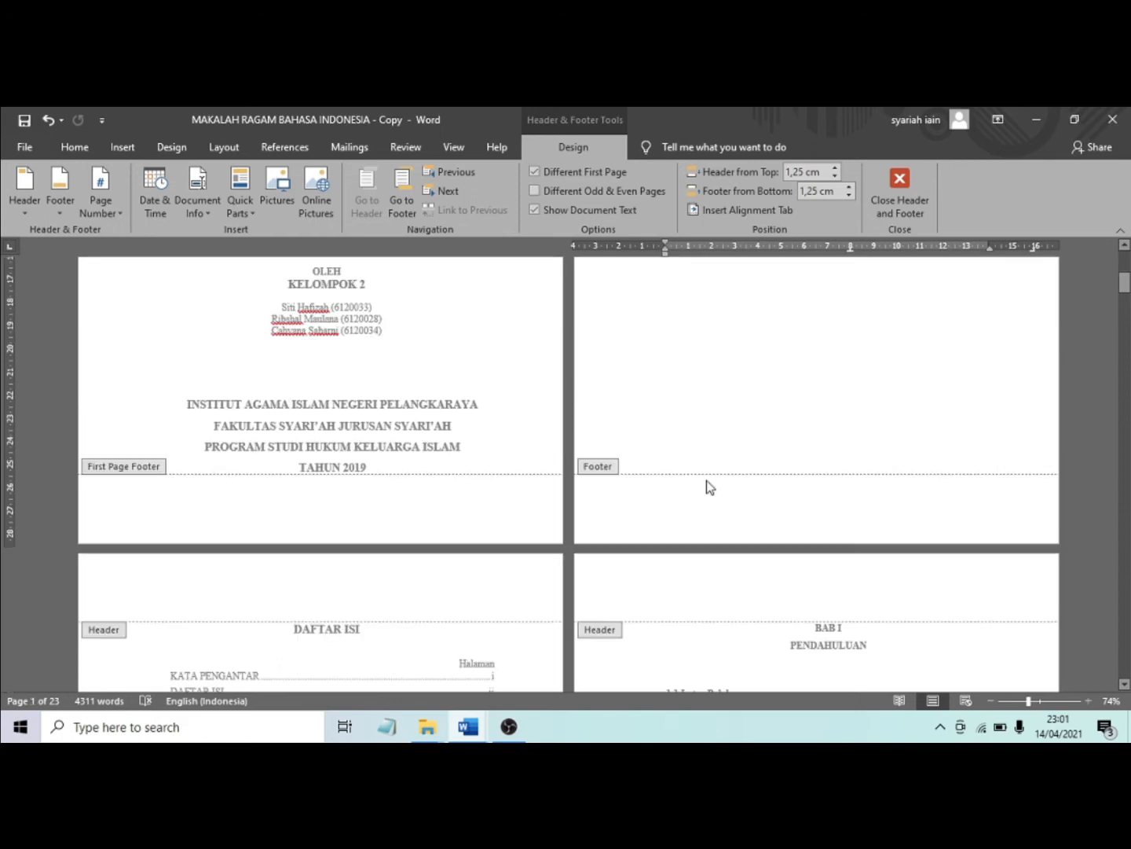
{"action": "scroll", "coordinate": [706, 480], "scroll_direction": "up", "scroll_amount": 1}
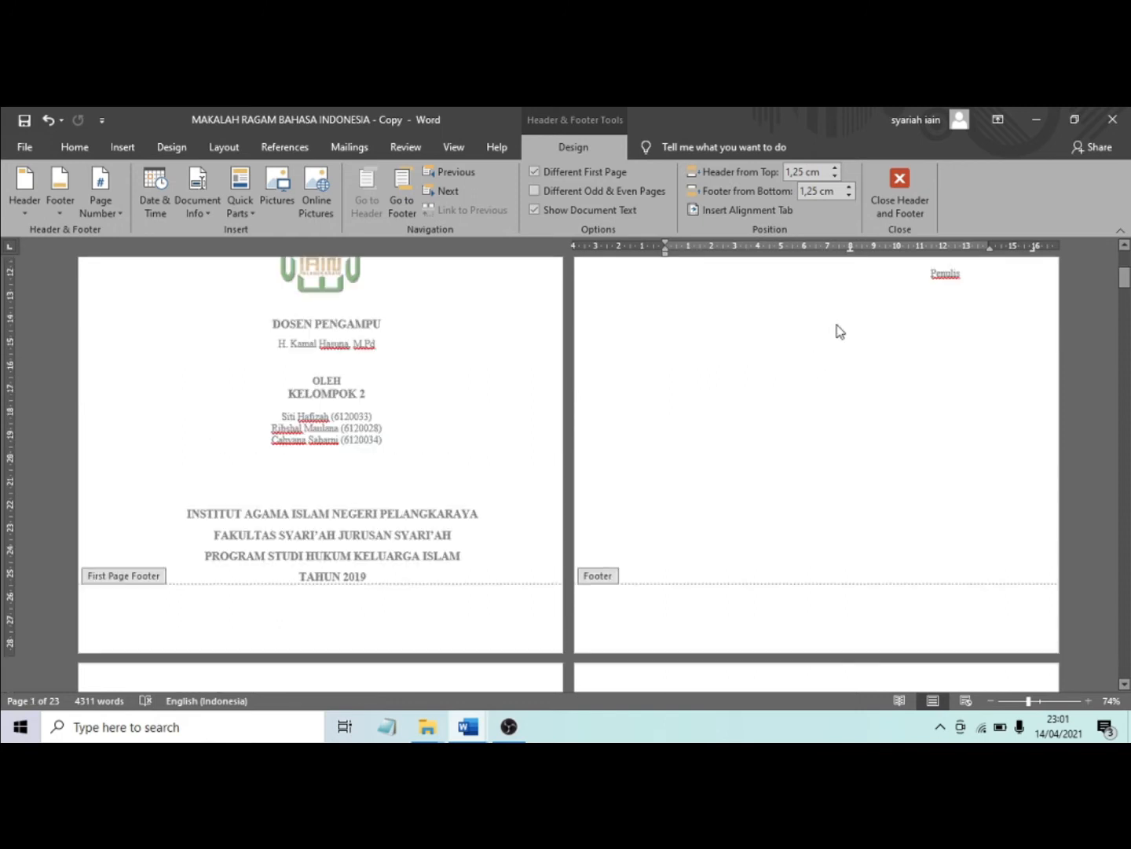
{"action": "left_click", "coordinate": [898, 213]}
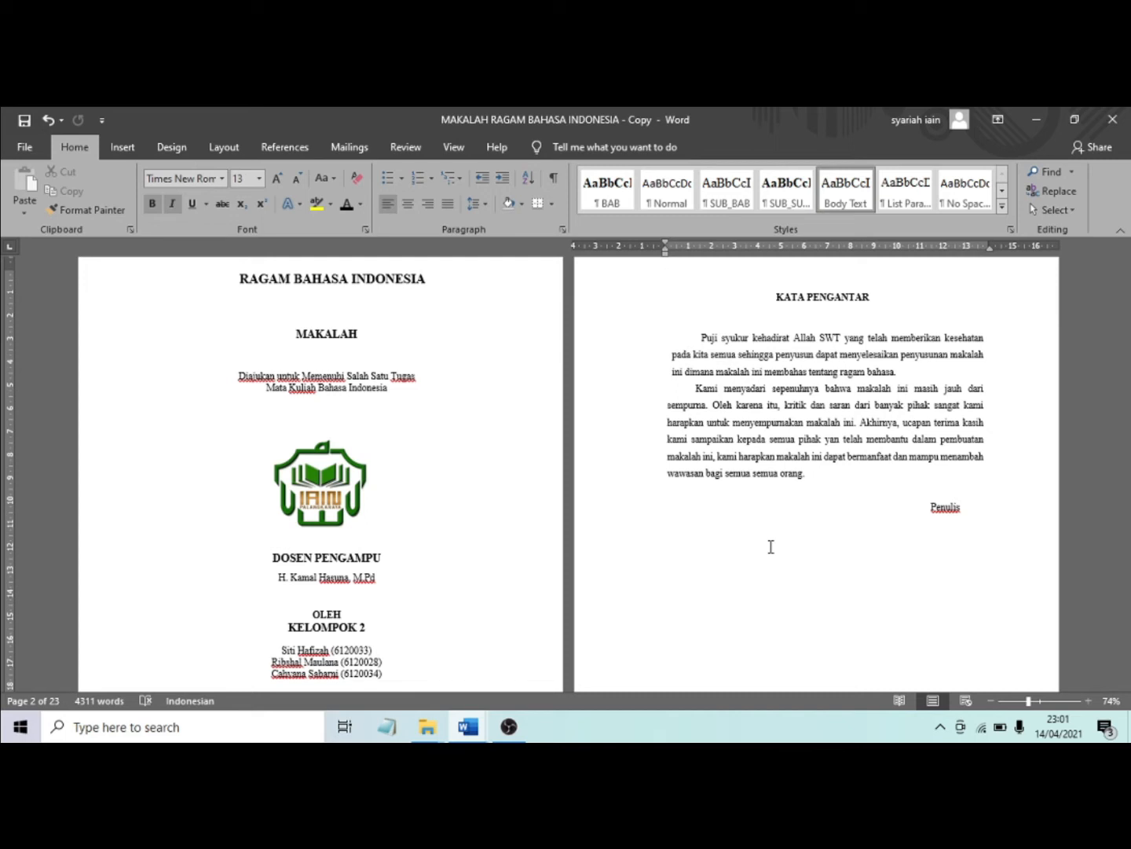
- Examine the cover, Kata Pengantar, Daftar Isi and Bab I pages to see where the document has to be divided into sections
{"action": "scroll", "coordinate": [771, 547], "scroll_direction": "down", "scroll_amount": 4}
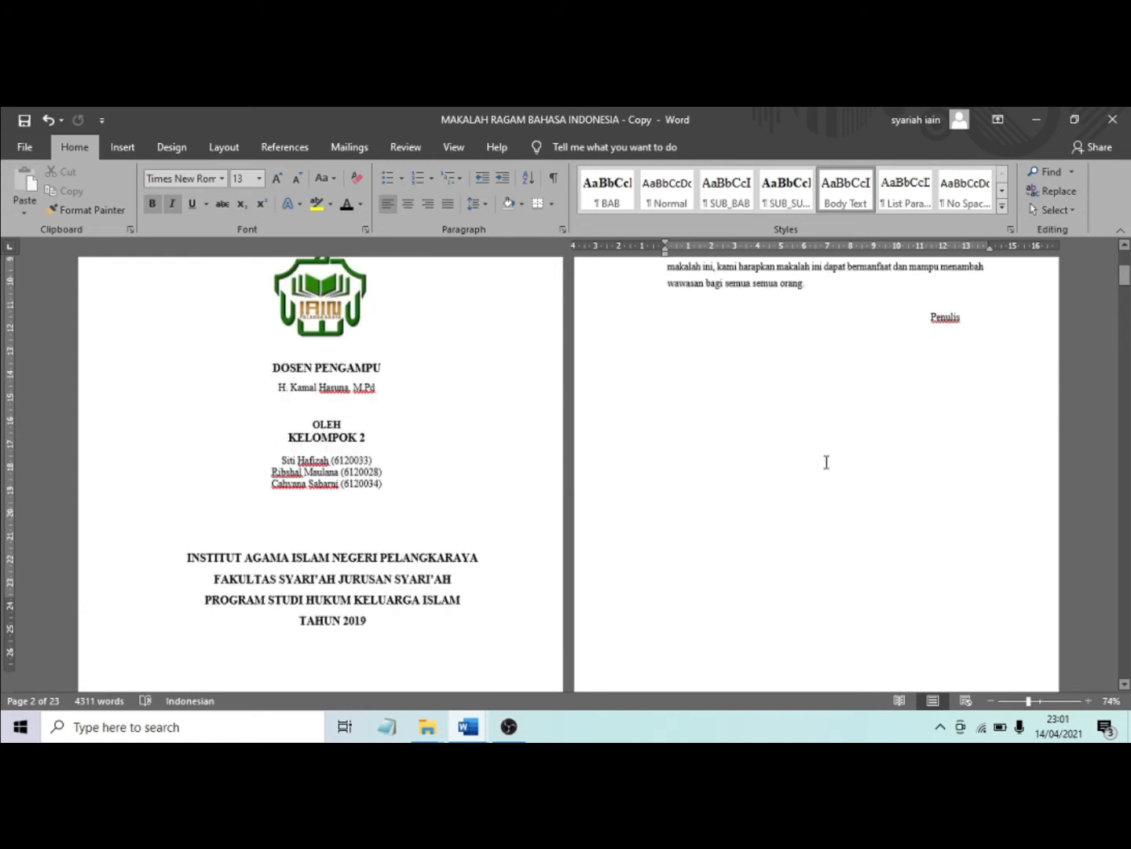
{"action": "scroll", "coordinate": [825, 462], "scroll_direction": "down", "scroll_amount": 7}
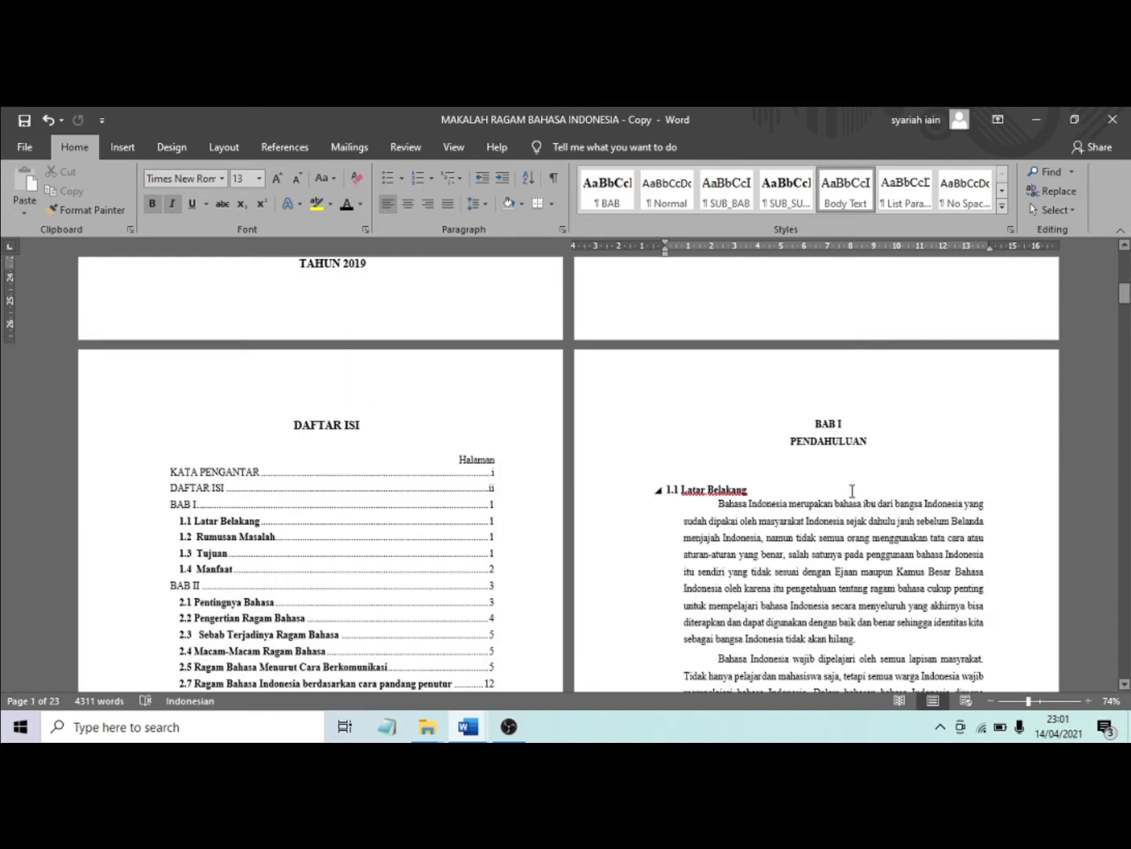
{"action": "scroll", "coordinate": [853, 491], "scroll_direction": "down", "scroll_amount": 8}
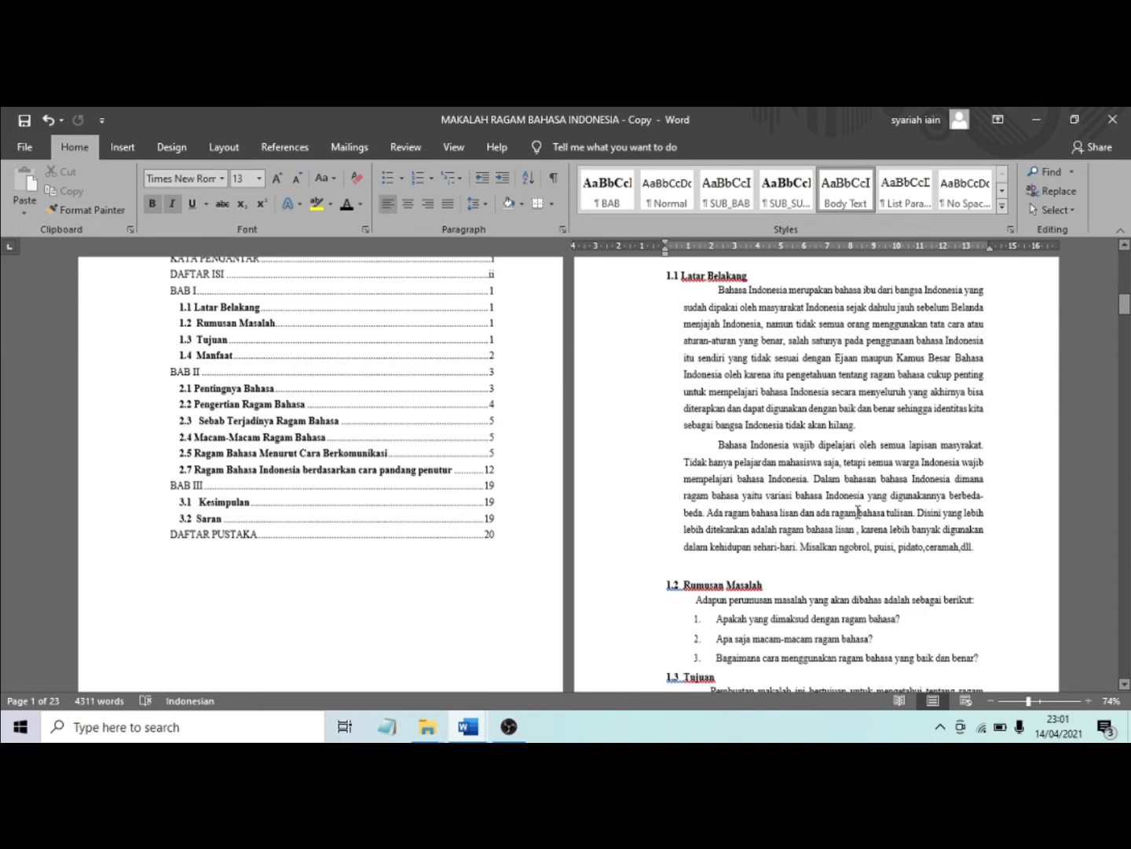
{"action": "left_click", "coordinate": [887, 584]}
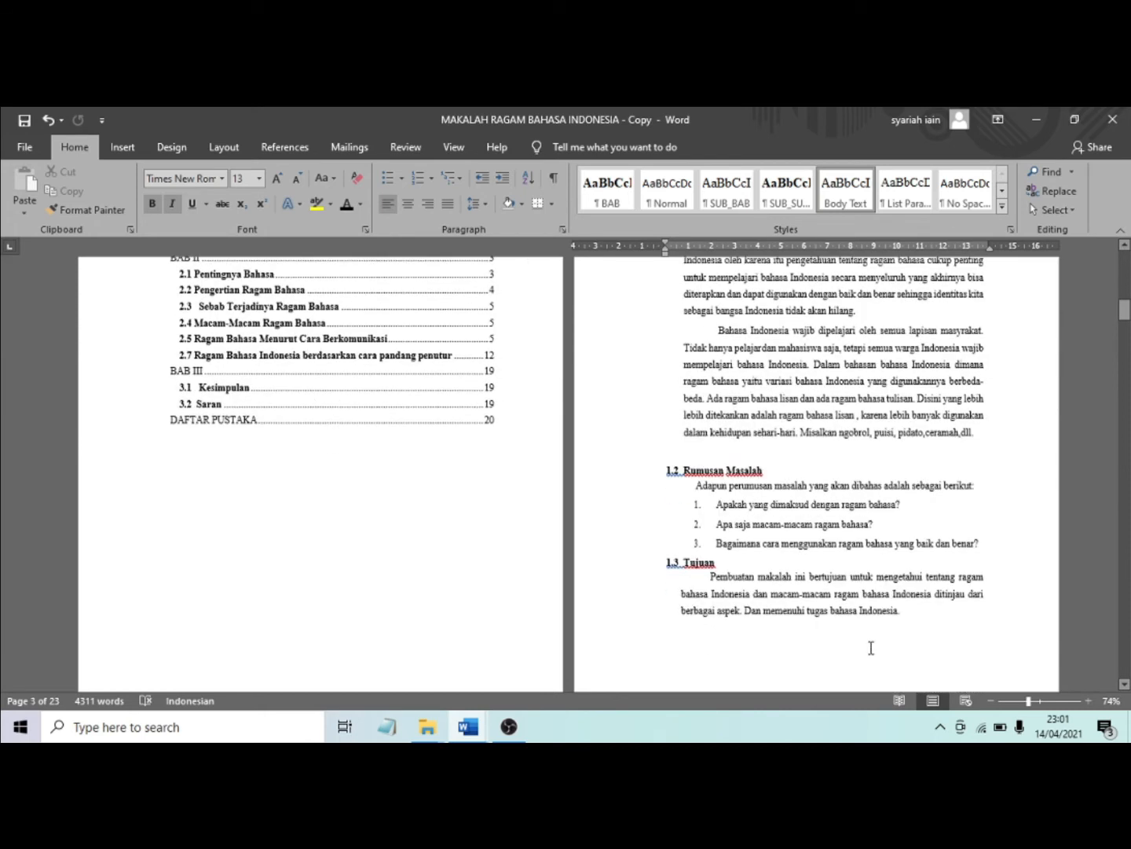
{"action": "scroll", "coordinate": [871, 647], "scroll_direction": "up", "scroll_amount": 5}
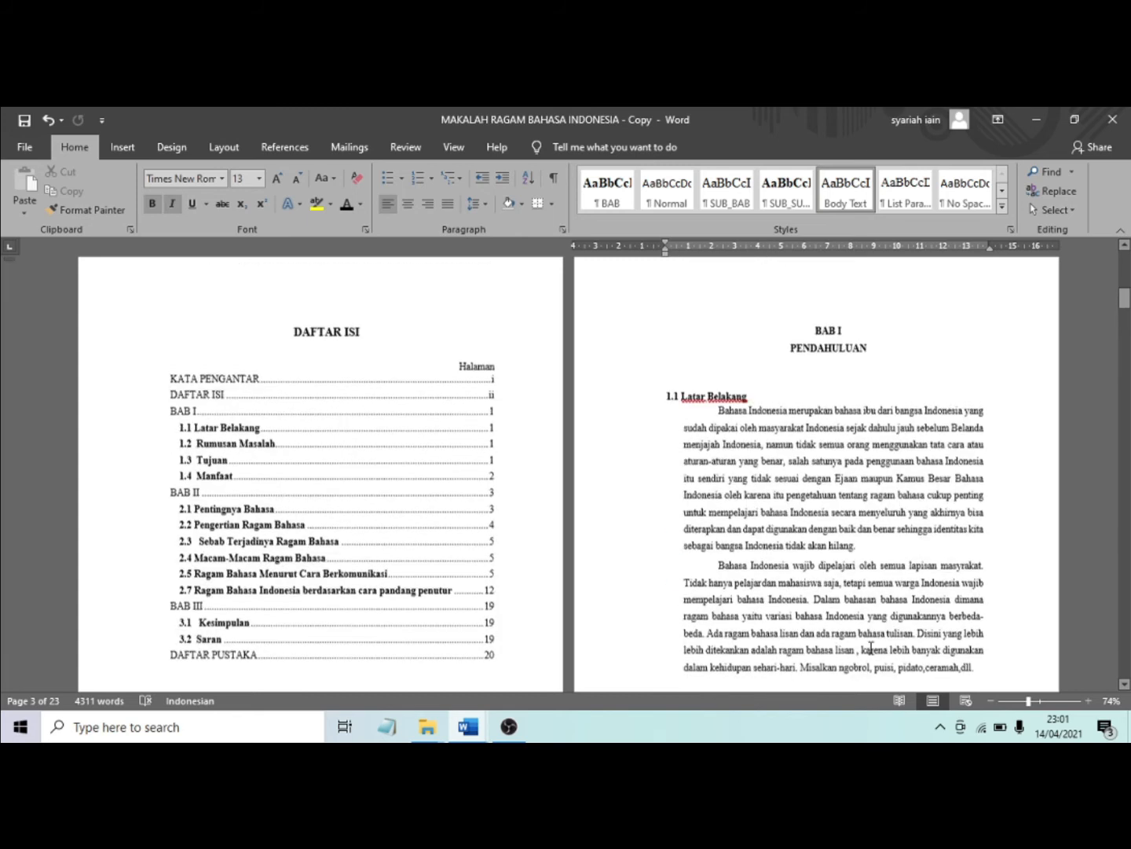
{"action": "scroll", "coordinate": [871, 647], "scroll_direction": "up", "scroll_amount": 12}
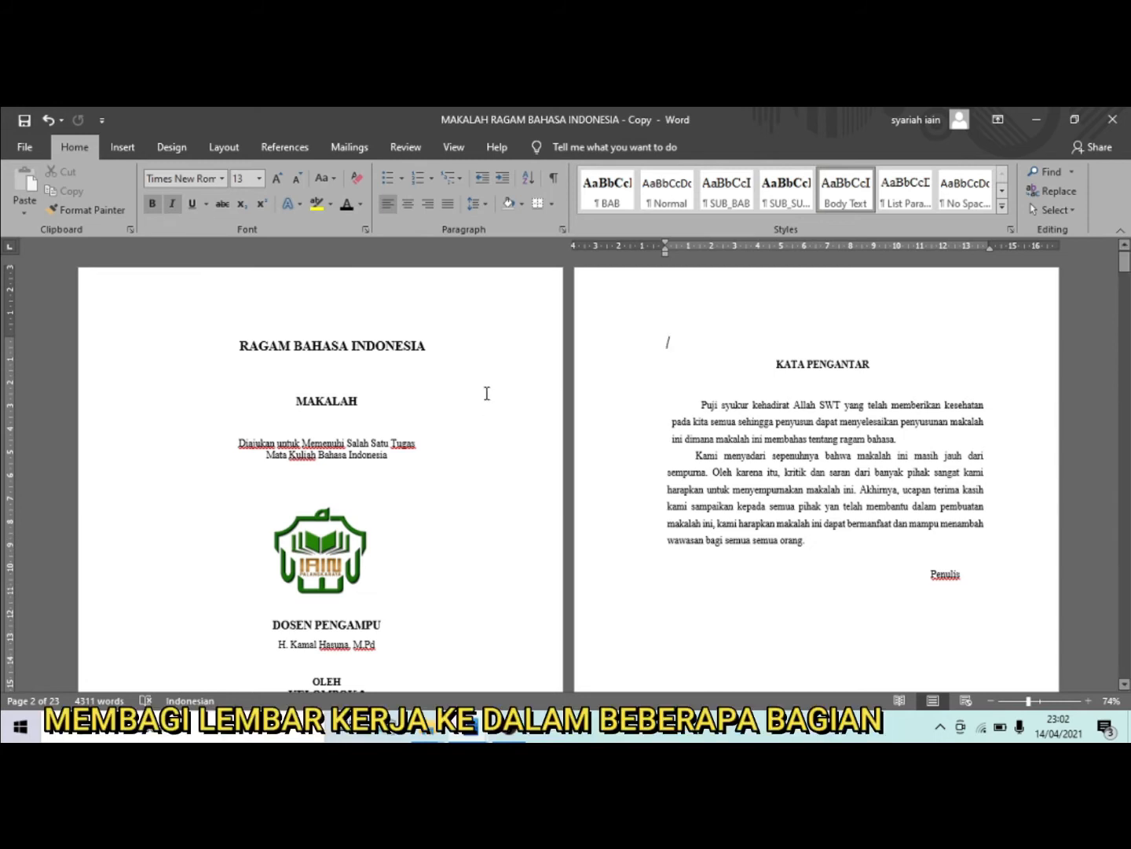
{"action": "scroll", "coordinate": [487, 393], "scroll_direction": "down", "scroll_amount": 2}
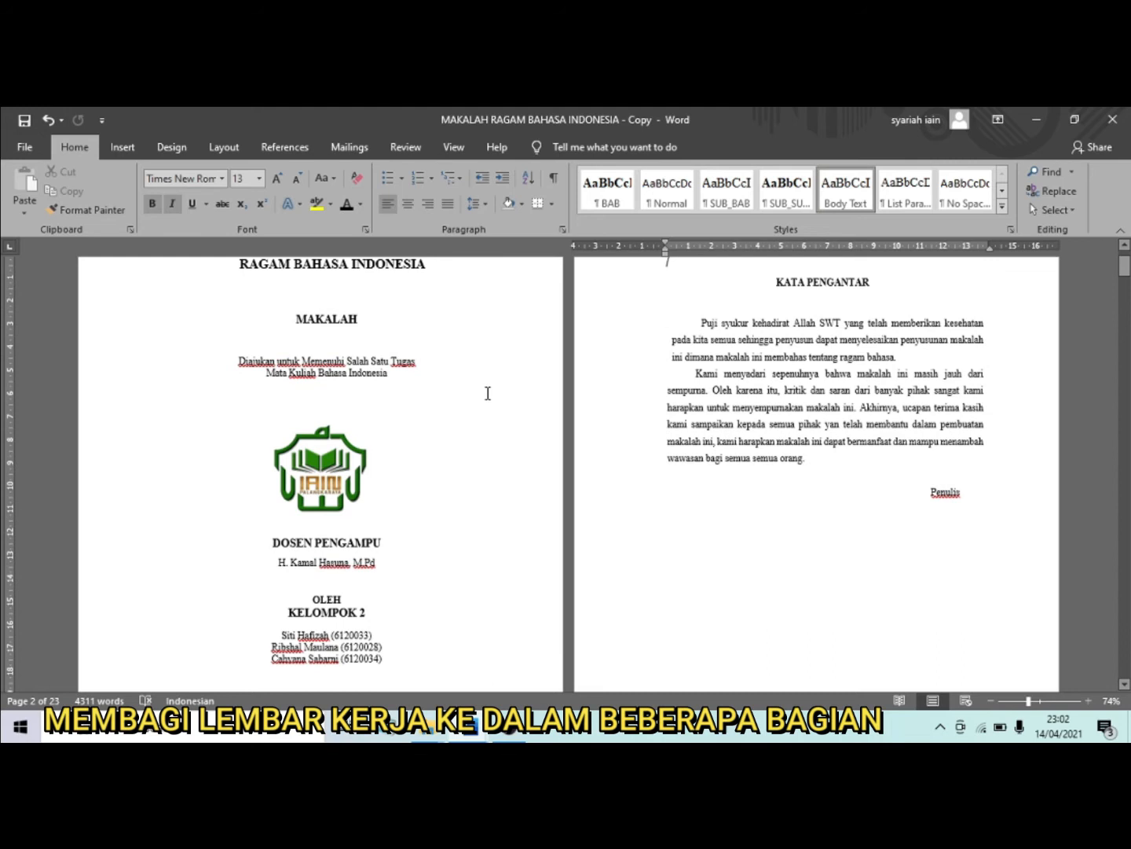
{"action": "scroll", "coordinate": [487, 392], "scroll_direction": "down", "scroll_amount": 4}
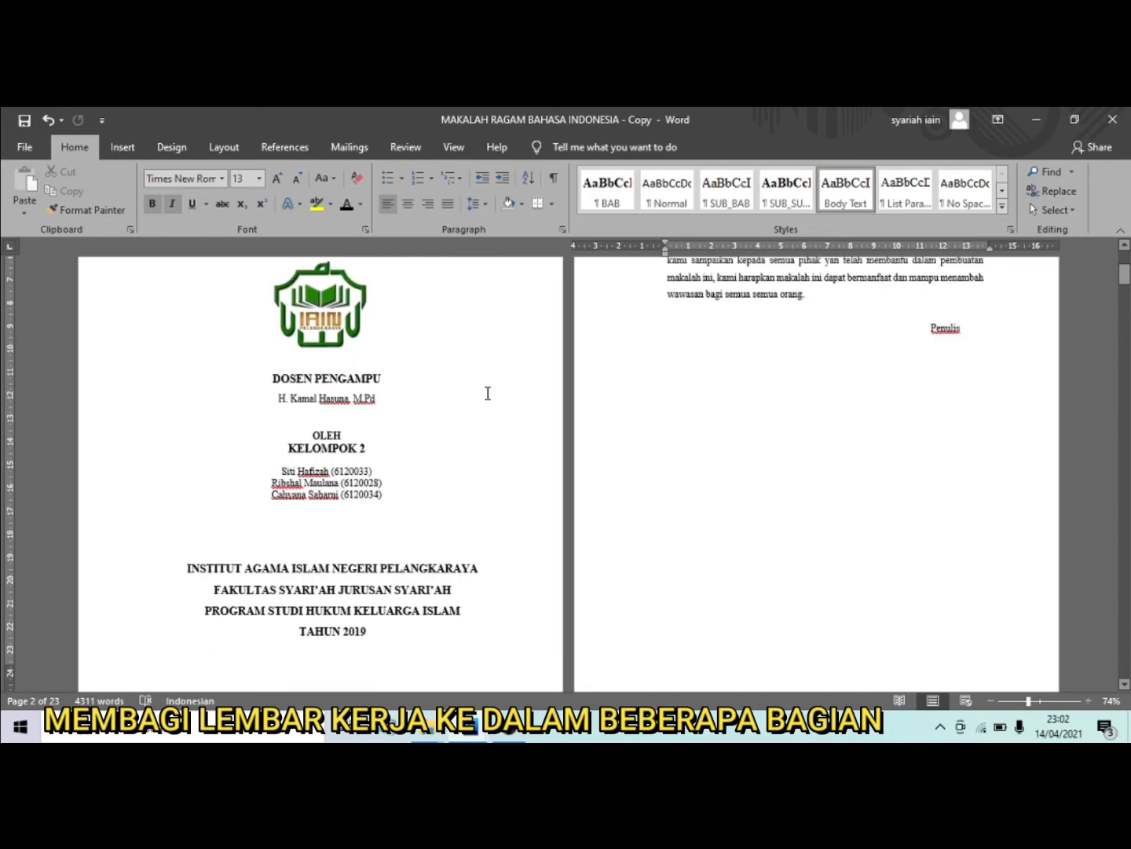
{"action": "scroll", "coordinate": [487, 392], "scroll_direction": "up", "scroll_amount": 6}
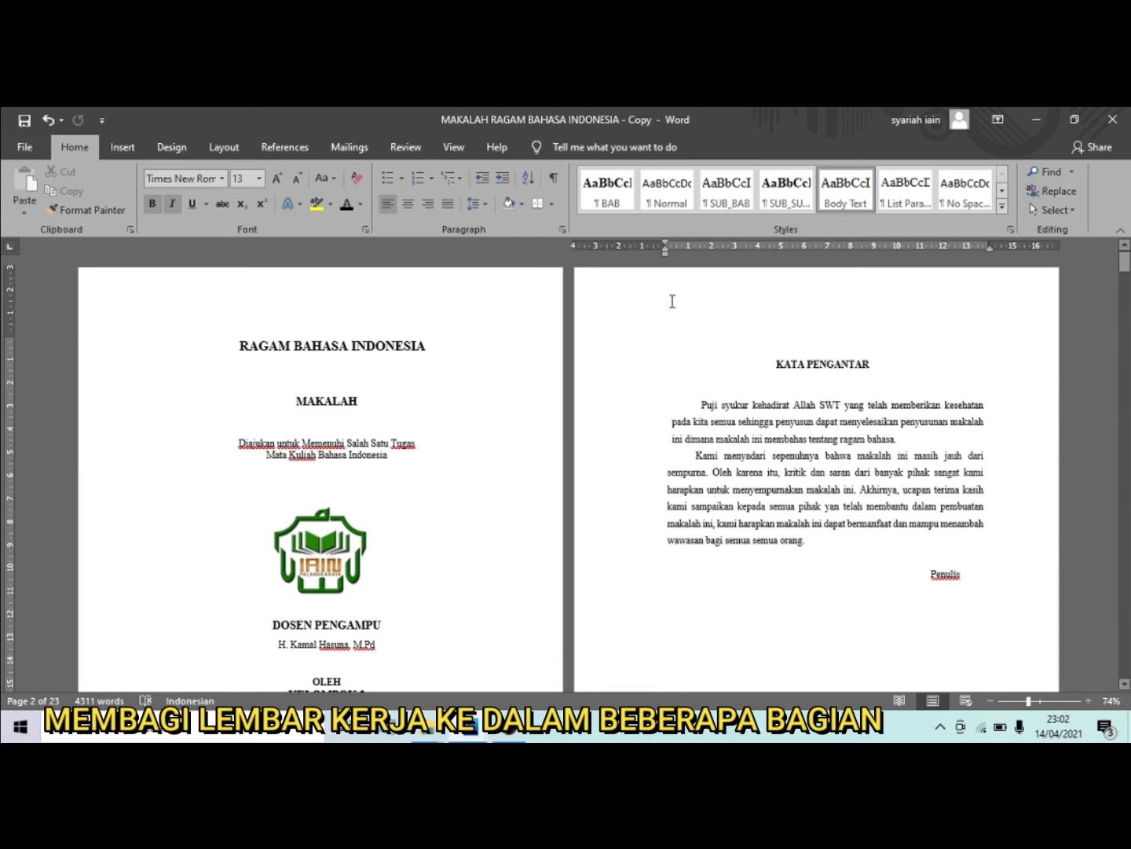
- Insert a Next Page section break directly before the KATA PENGANTAR heading
{"action": "left_click", "coordinate": [775, 368]}
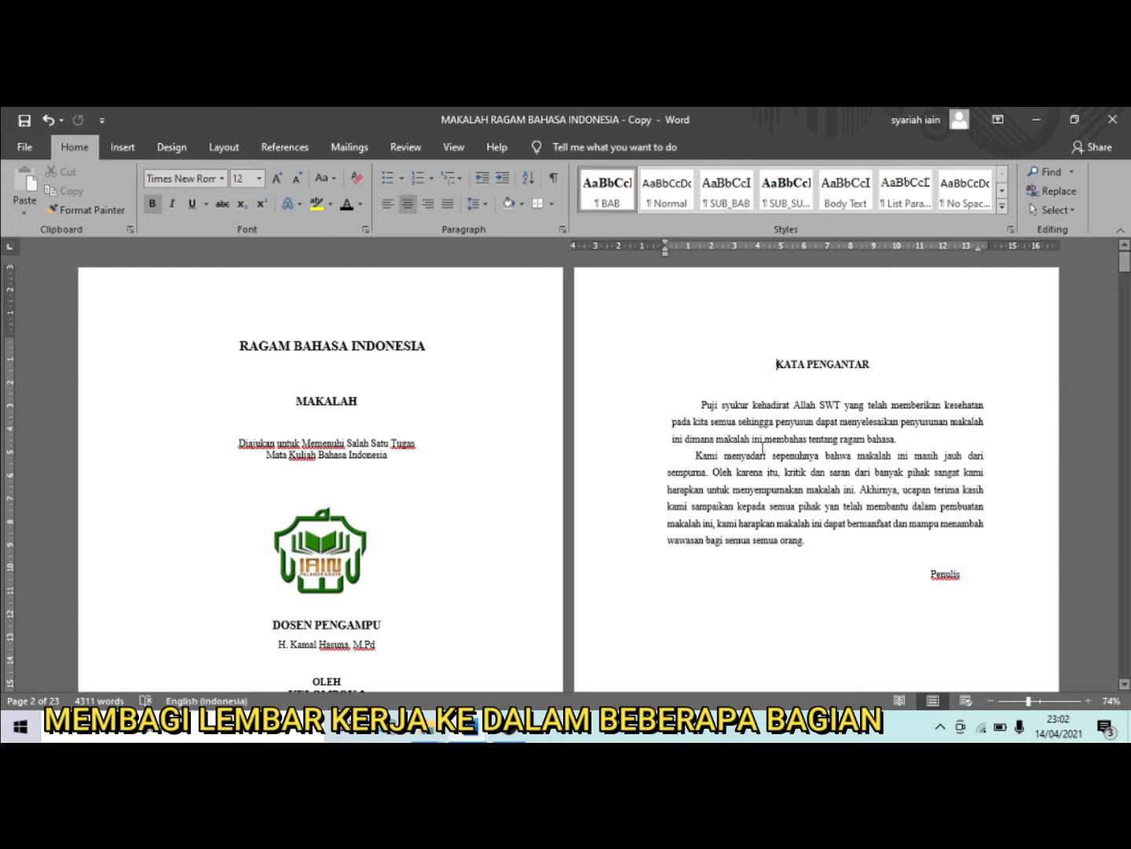
{"action": "left_click", "coordinate": [224, 147]}
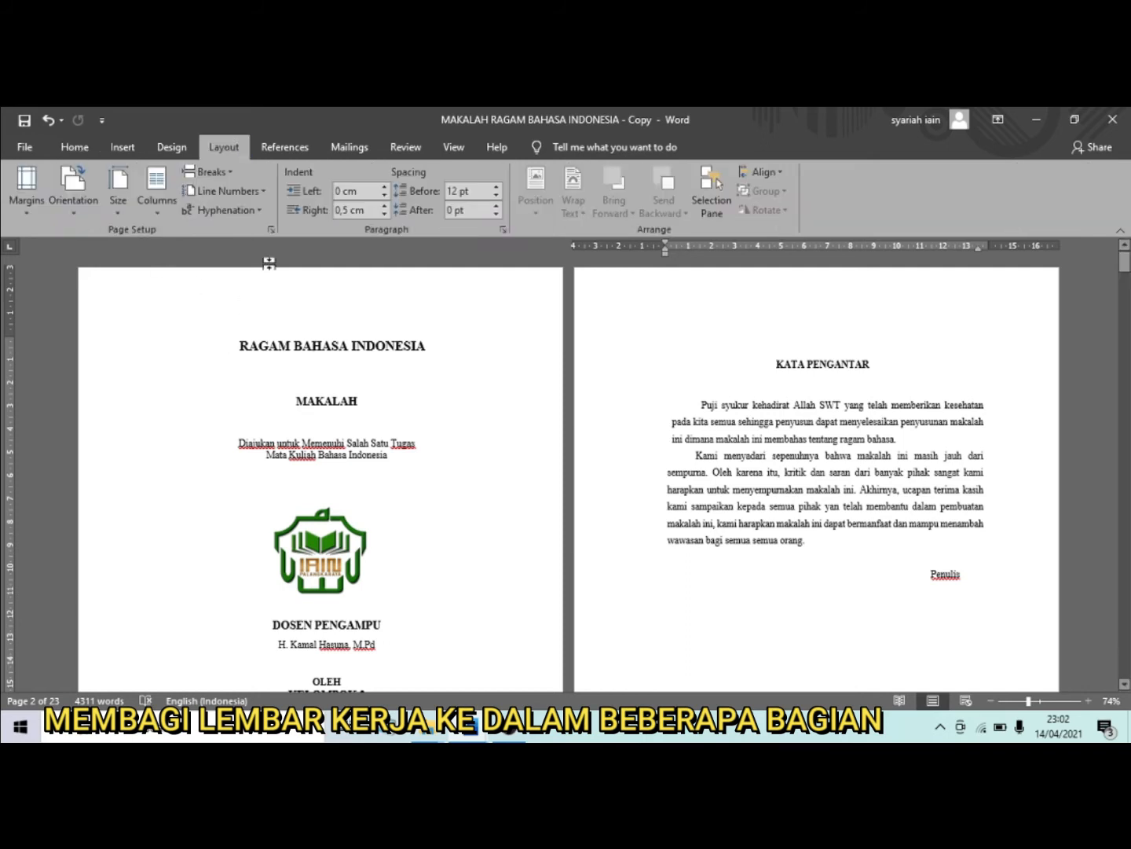
{"action": "left_click", "coordinate": [232, 177]}
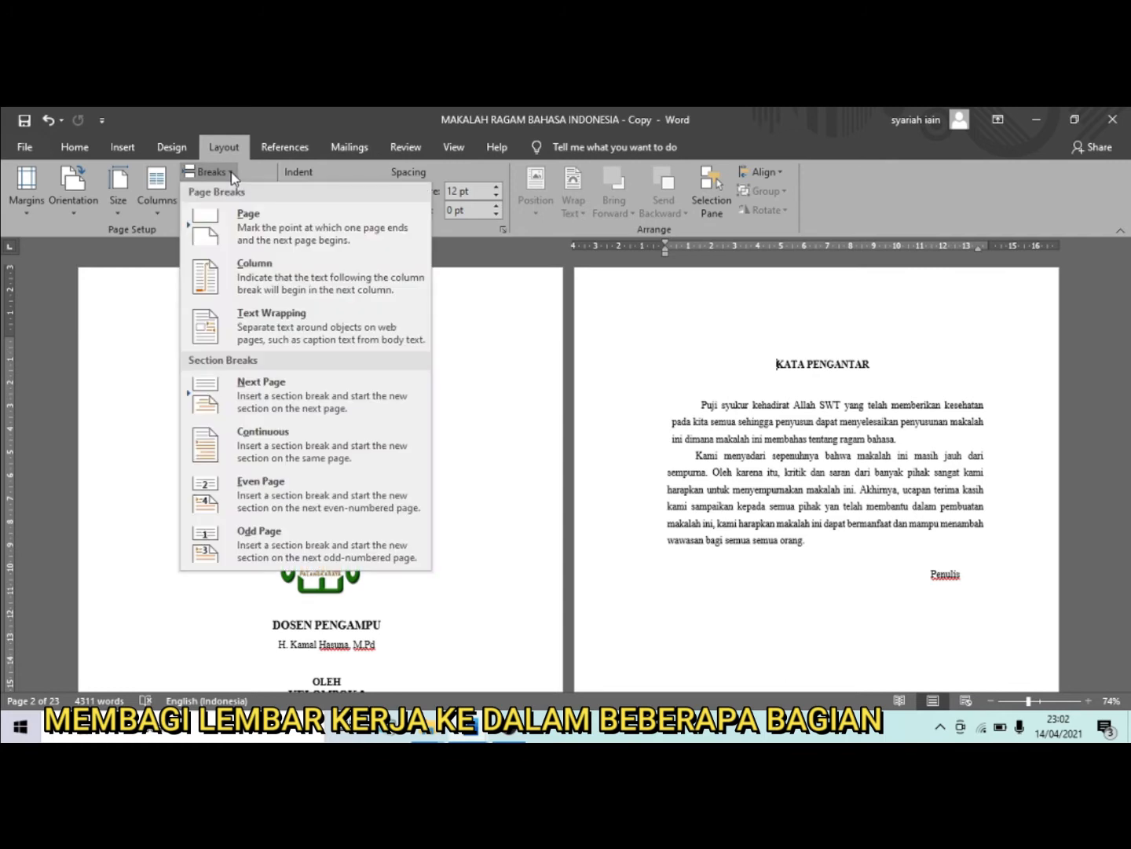
{"action": "left_click", "coordinate": [230, 393]}
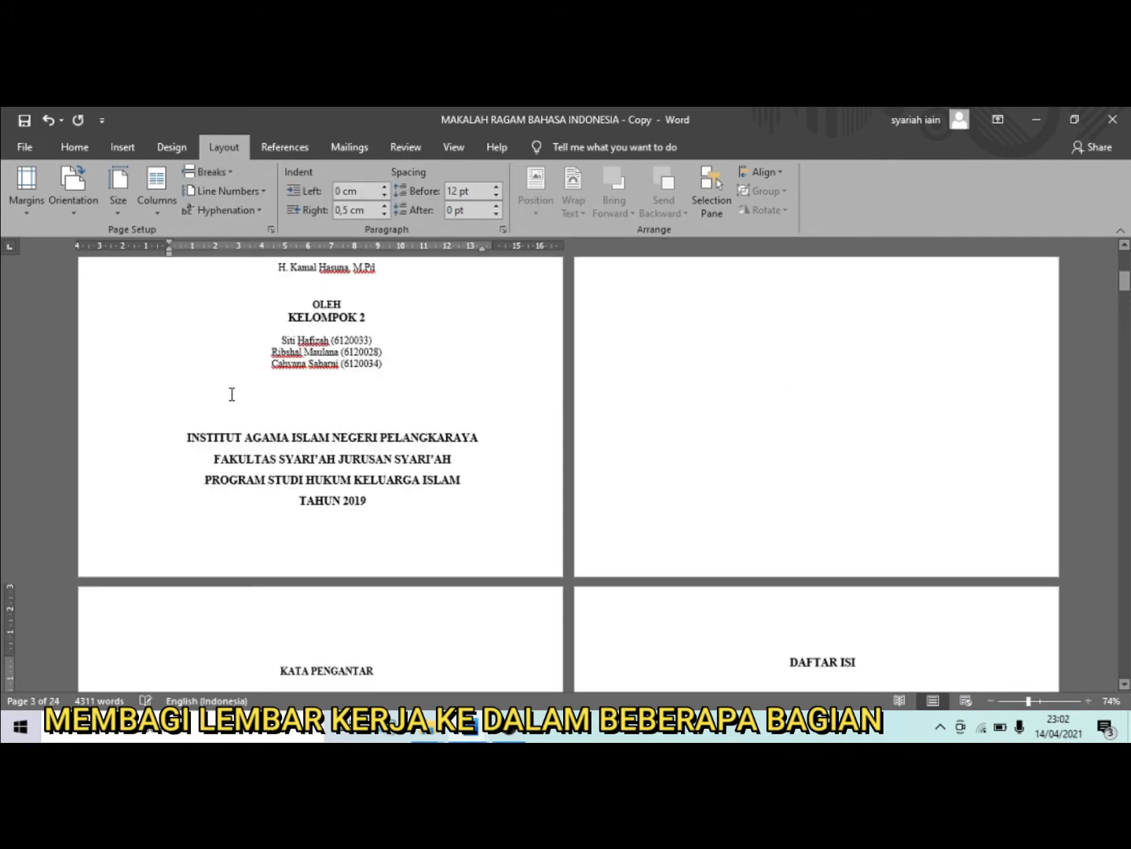
- Remove the extra blank page after the cover by deleting the surplus break behind TAHUN 2019
{"action": "scroll", "coordinate": [389, 418], "scroll_direction": "down", "scroll_amount": 2}
{"action": "left_click", "coordinate": [389, 417]}
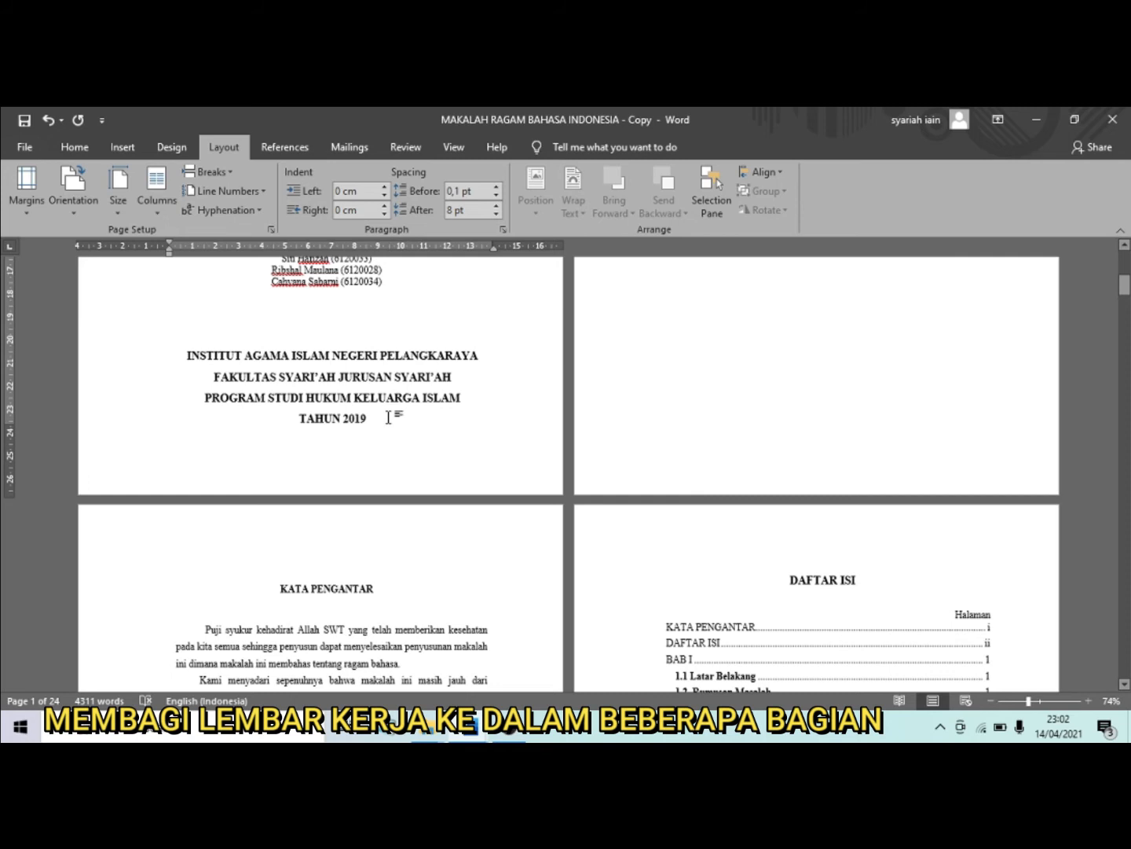
{"action": "key", "text": "Delete"}
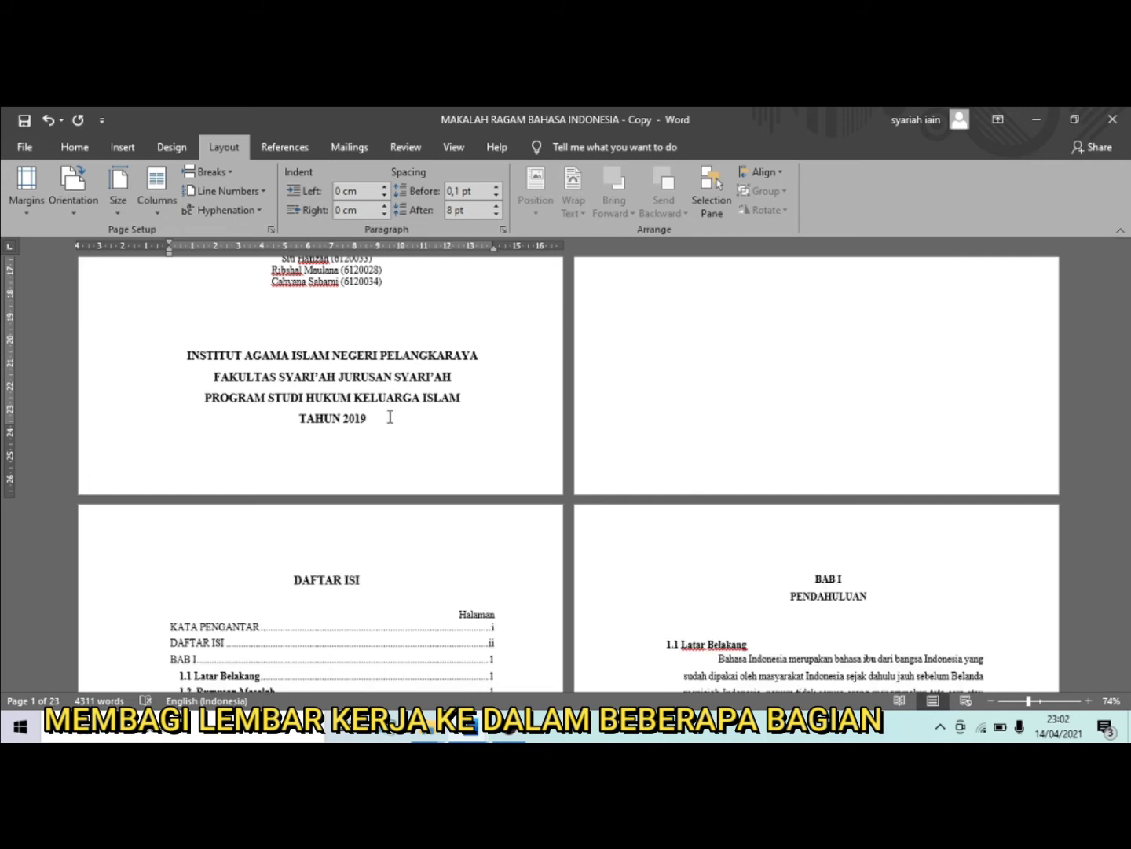
- Turn off Link to Previous for the Kata Pengantar page's first-page header and footer in Section 2, and close header and footer editing
{"action": "scroll", "coordinate": [390, 416], "scroll_direction": "up", "scroll_amount": 10}
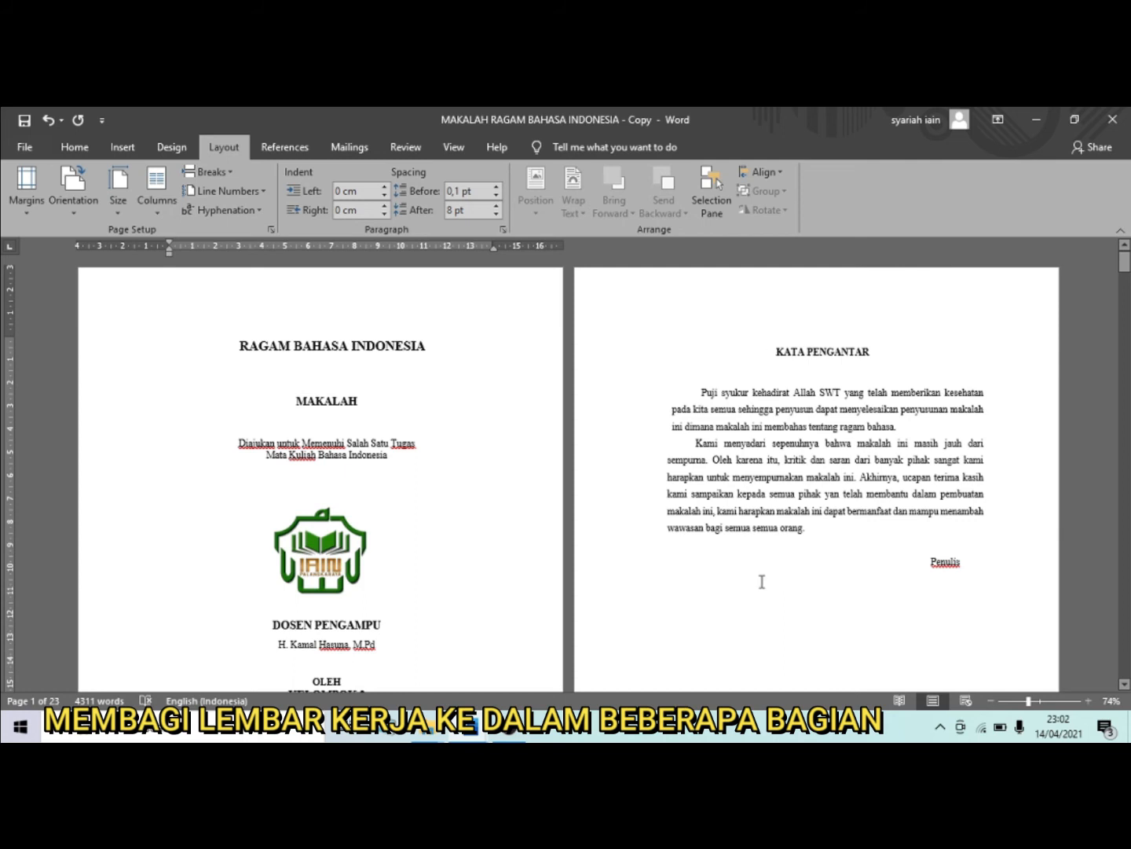
{"action": "double_click", "coordinate": [720, 295]}
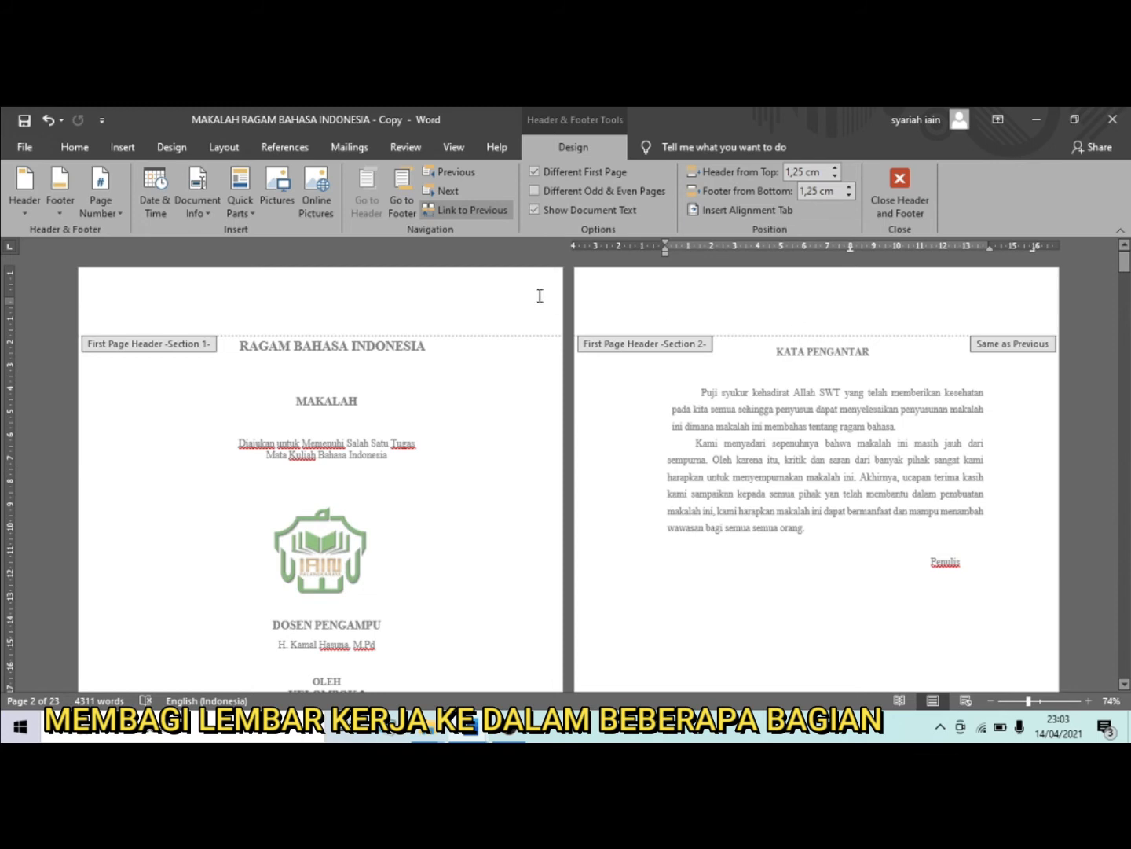
{"action": "left_click", "coordinate": [470, 211]}
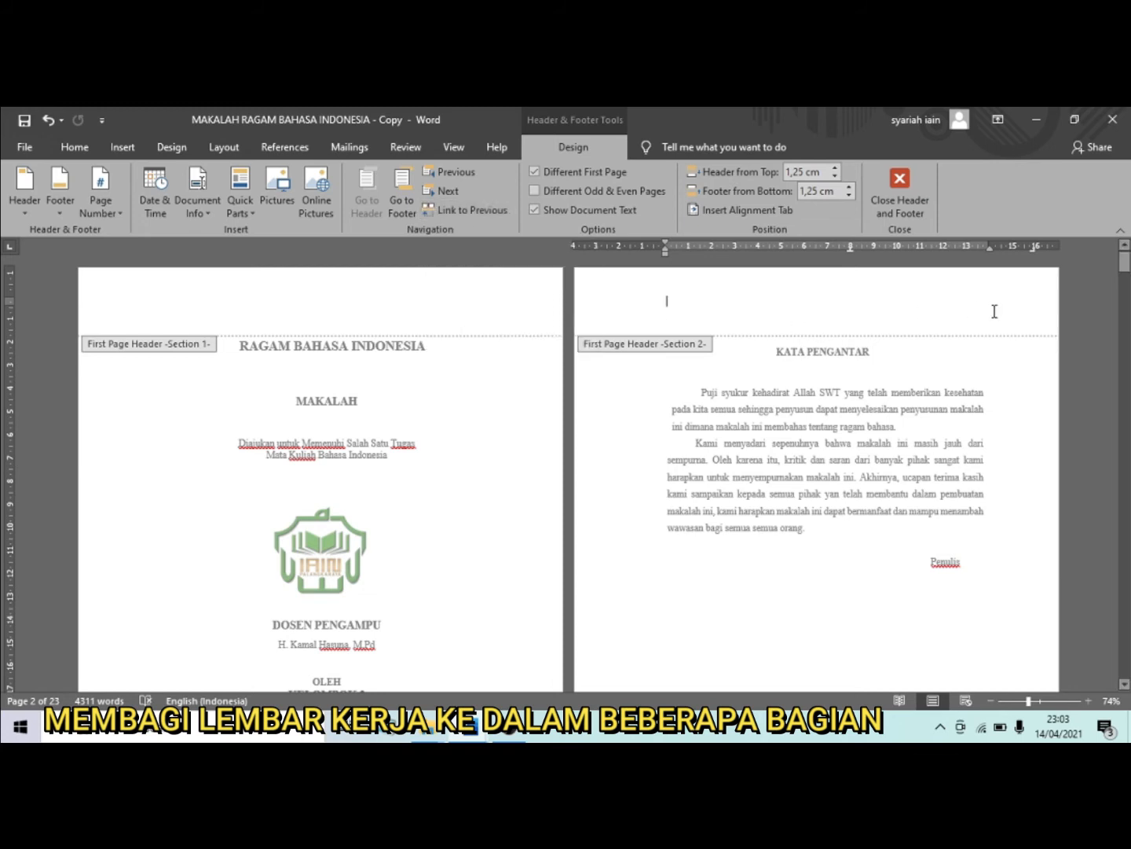
{"action": "scroll", "coordinate": [994, 343], "scroll_direction": "down", "scroll_amount": 3}
{"action": "scroll", "coordinate": [997, 343], "scroll_direction": "down", "scroll_amount": 2}
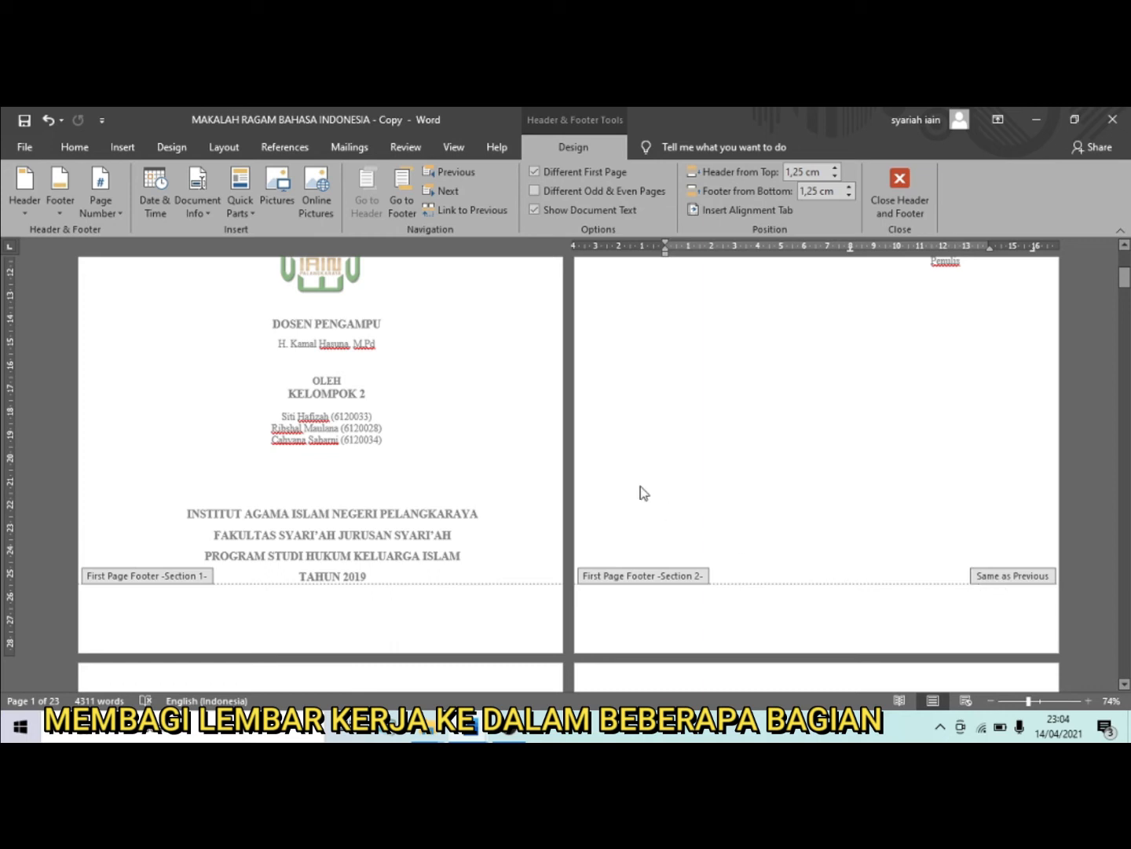
{"action": "left_click", "coordinate": [404, 203]}
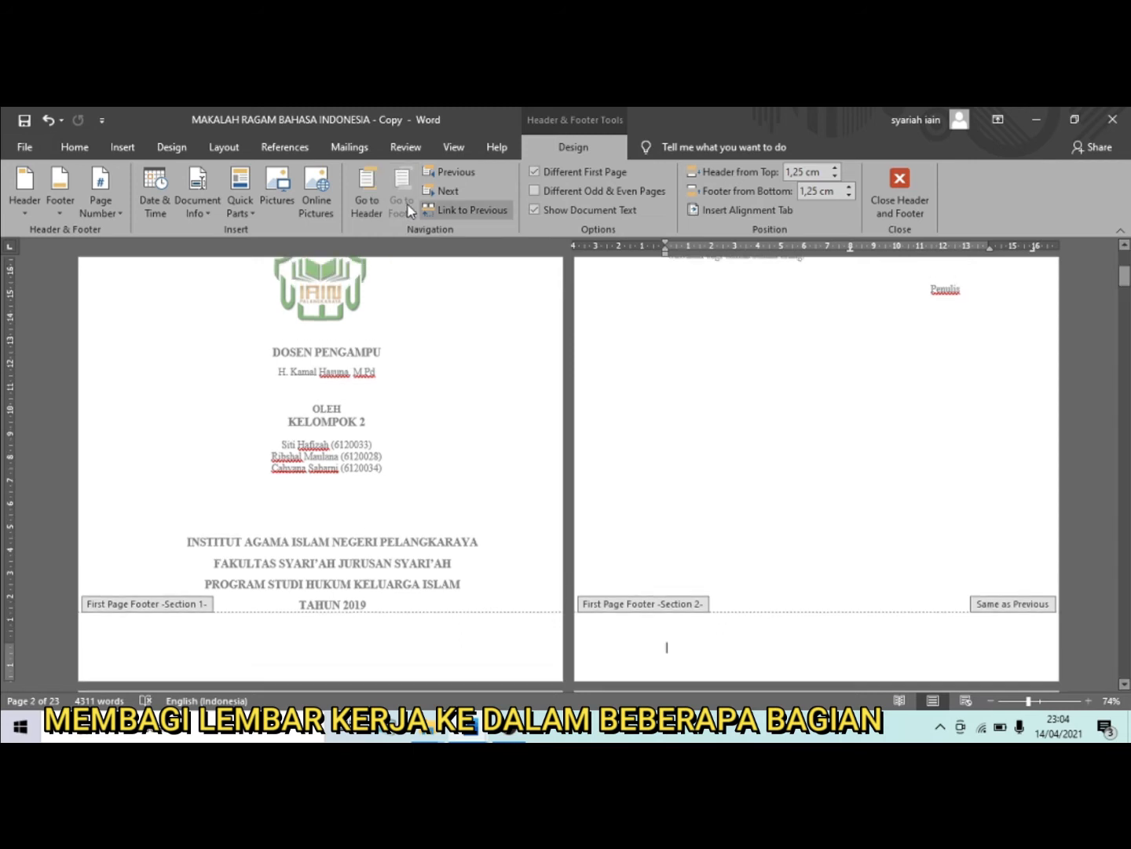
{"action": "left_click", "coordinate": [481, 211]}
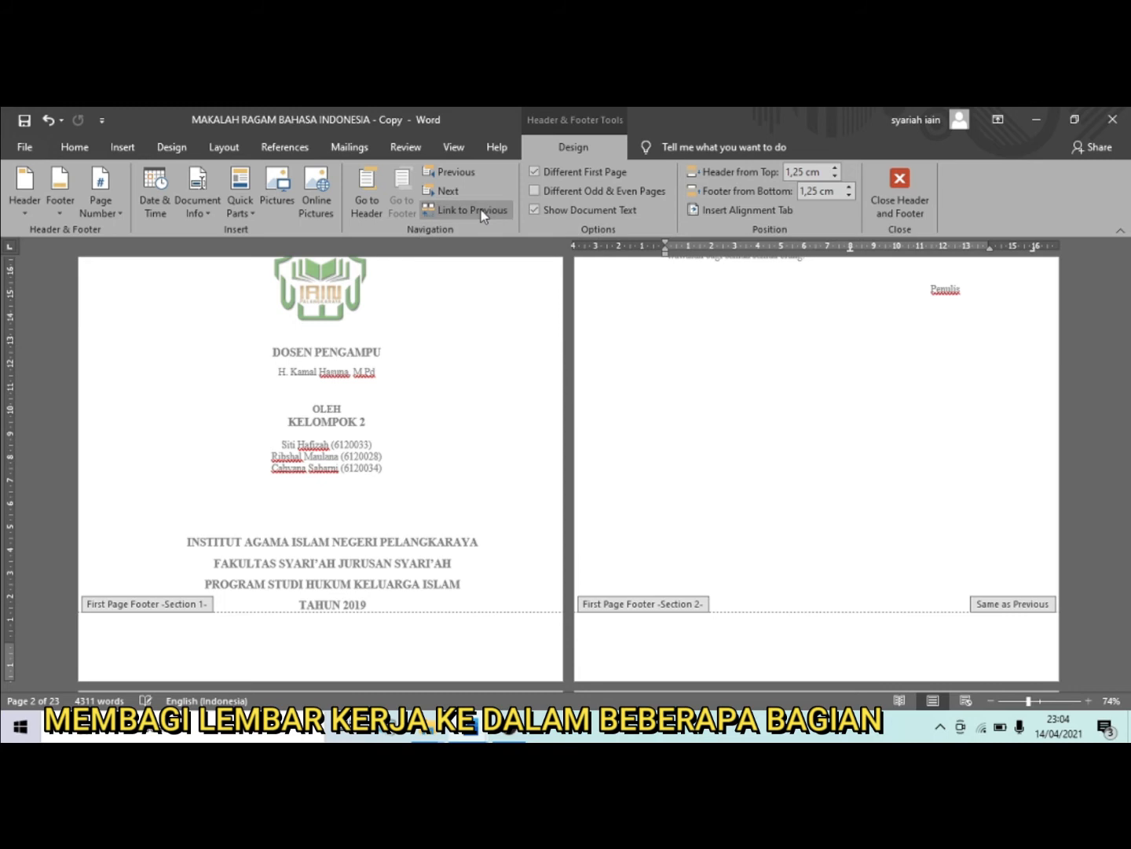
{"action": "left_click", "coordinate": [923, 206]}
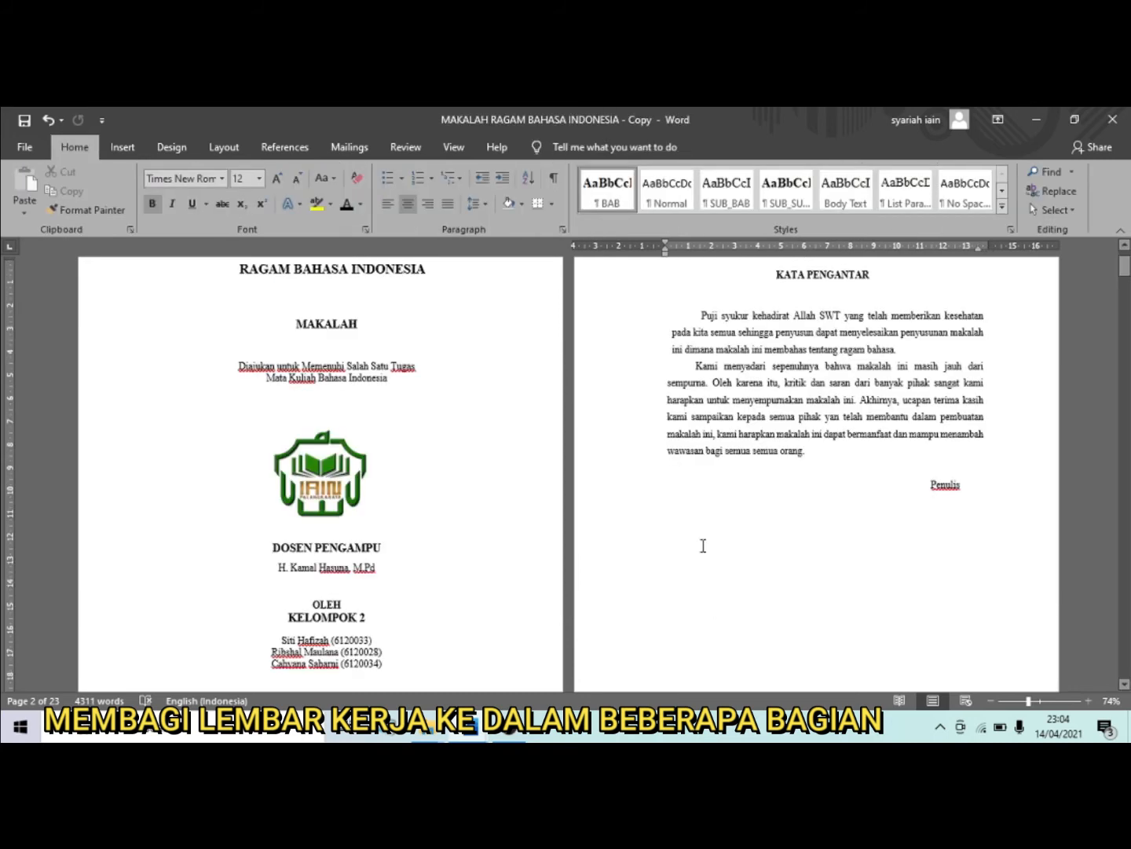
- Insert a Next Page section break directly before the BAB I heading
{"action": "scroll", "coordinate": [703, 546], "scroll_direction": "up", "scroll_amount": 1}
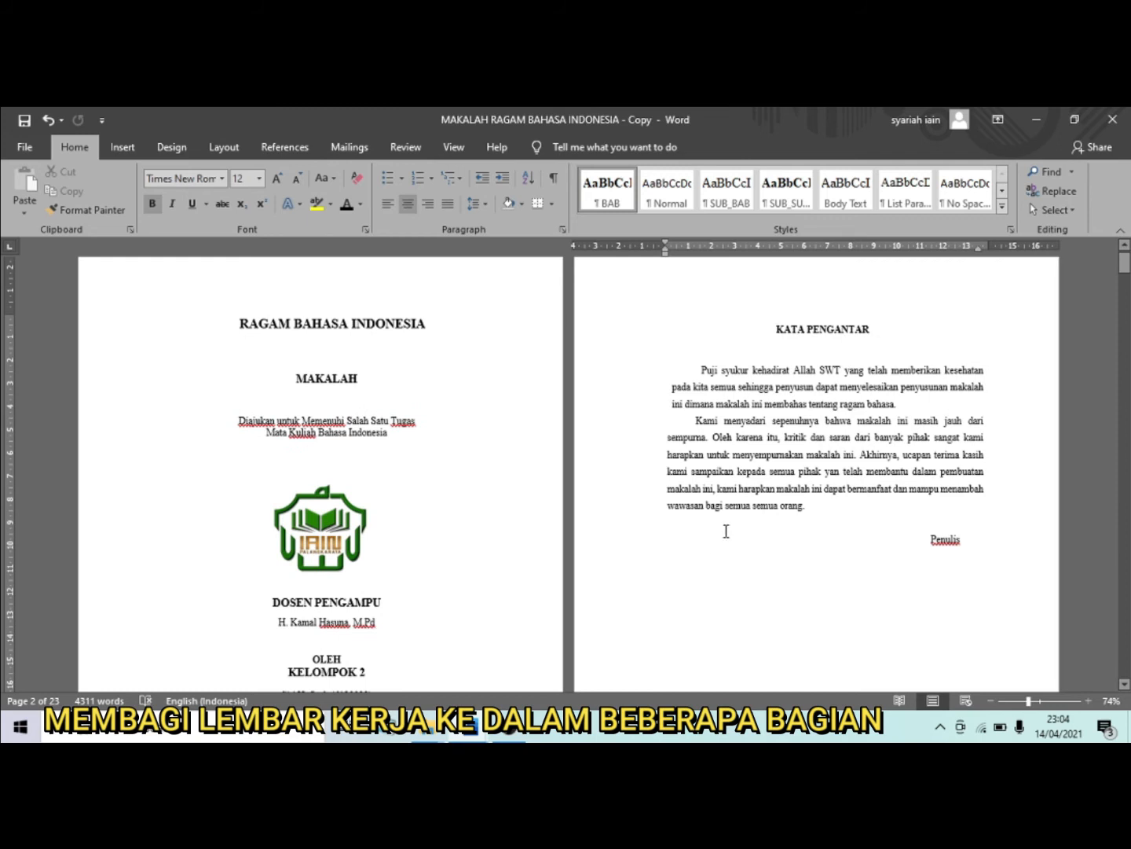
{"action": "scroll", "coordinate": [725, 532], "scroll_direction": "down", "scroll_amount": 8}
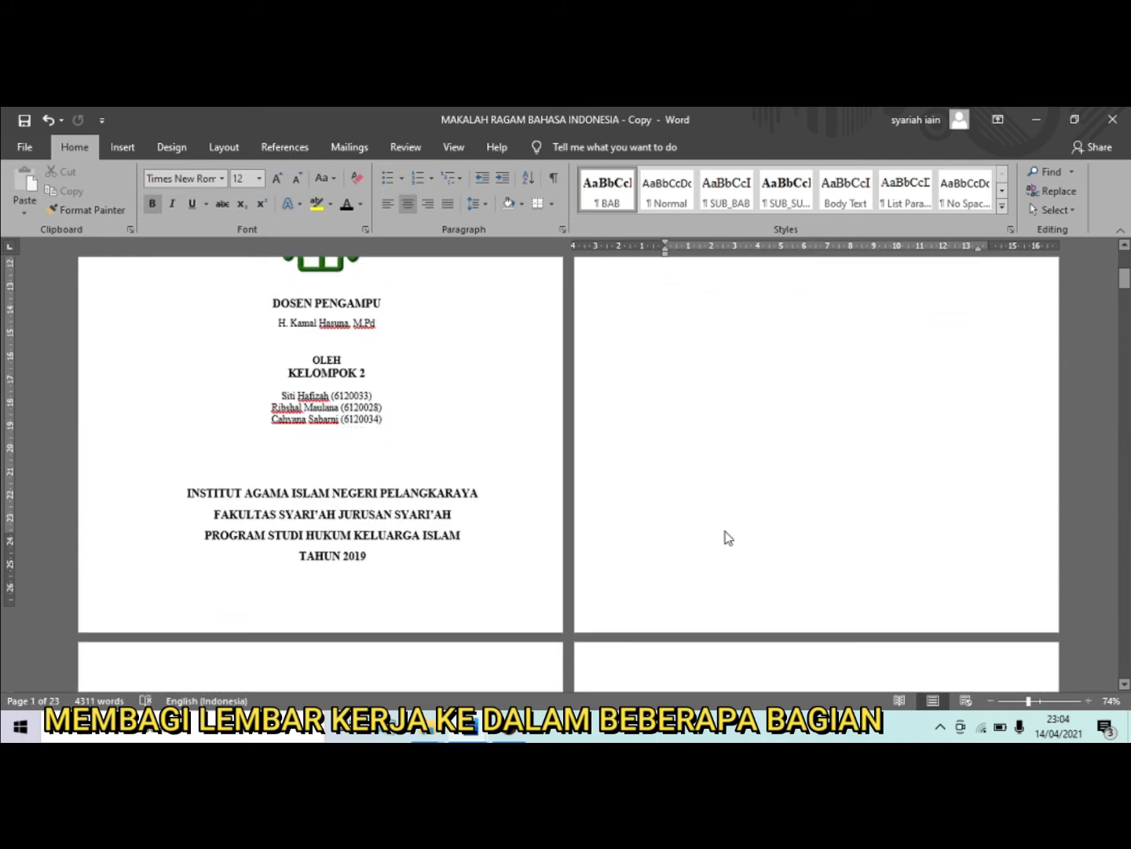
{"action": "scroll", "coordinate": [726, 532], "scroll_direction": "down", "scroll_amount": 8}
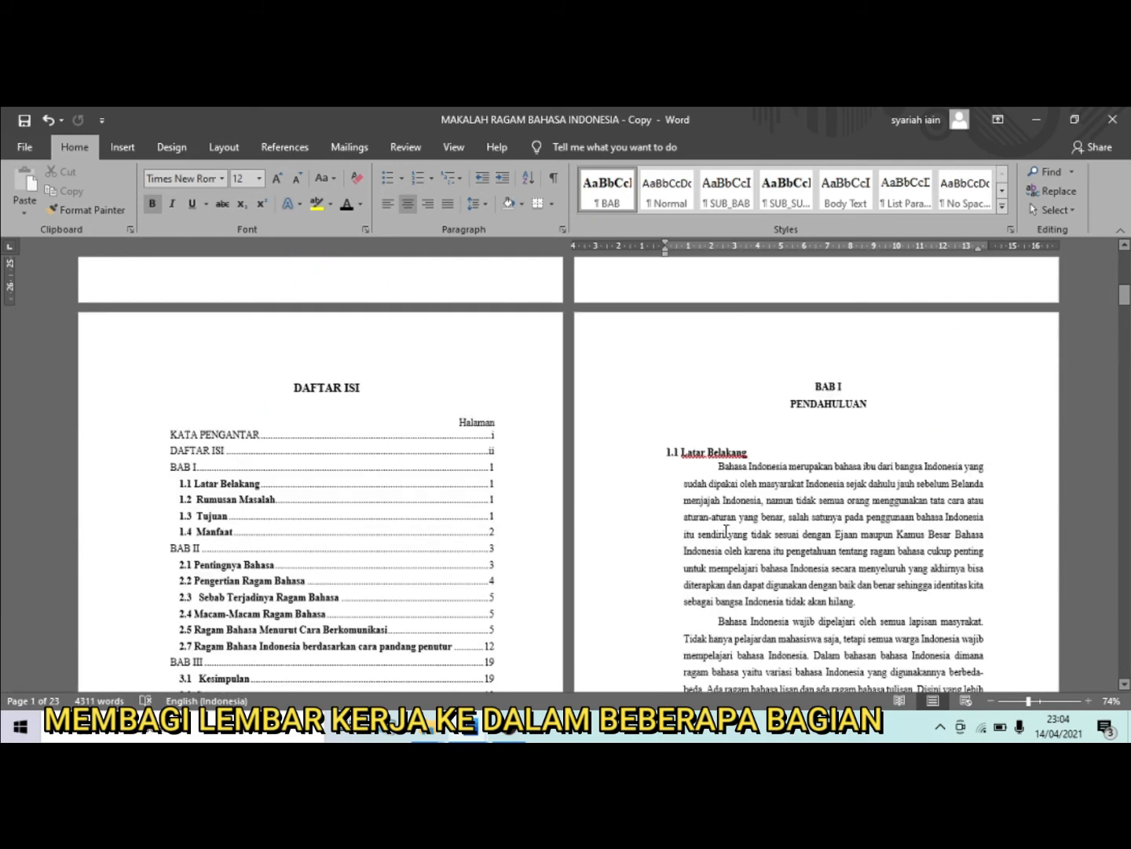
{"action": "left_click", "coordinate": [816, 385]}
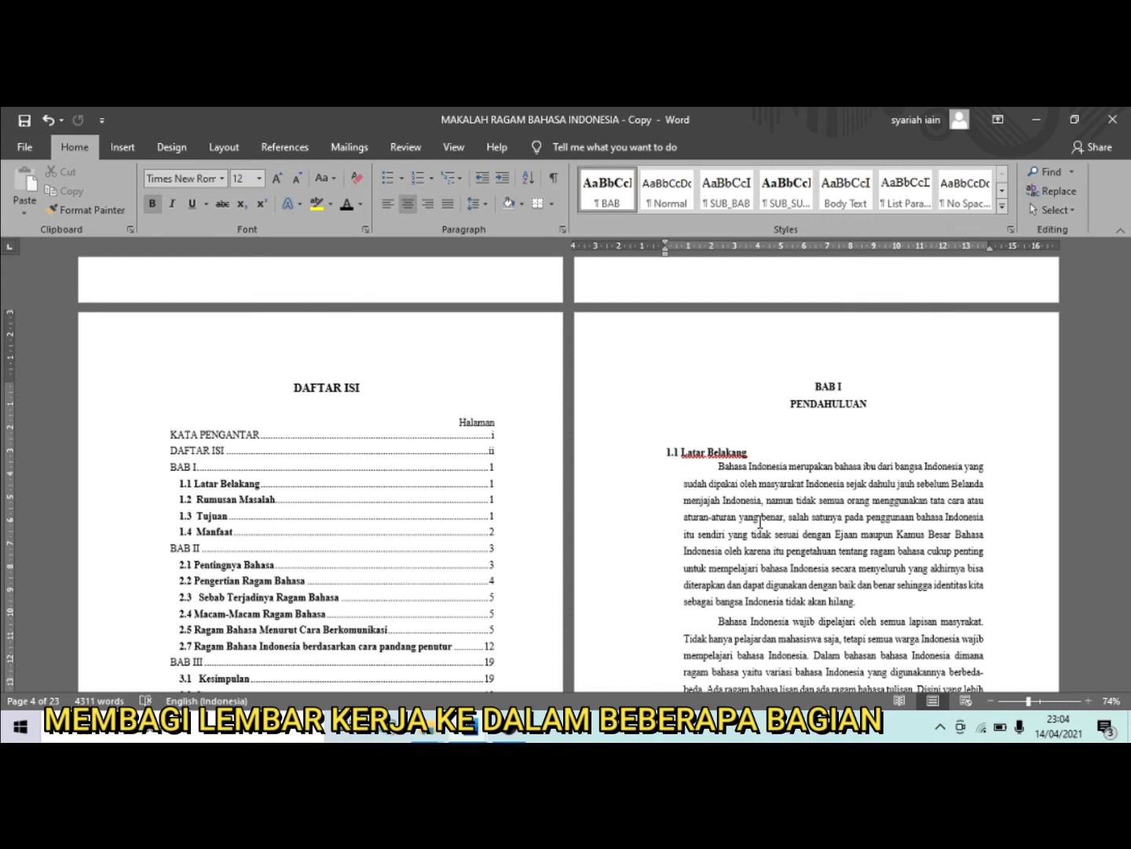
{"action": "left_click", "coordinate": [834, 463]}
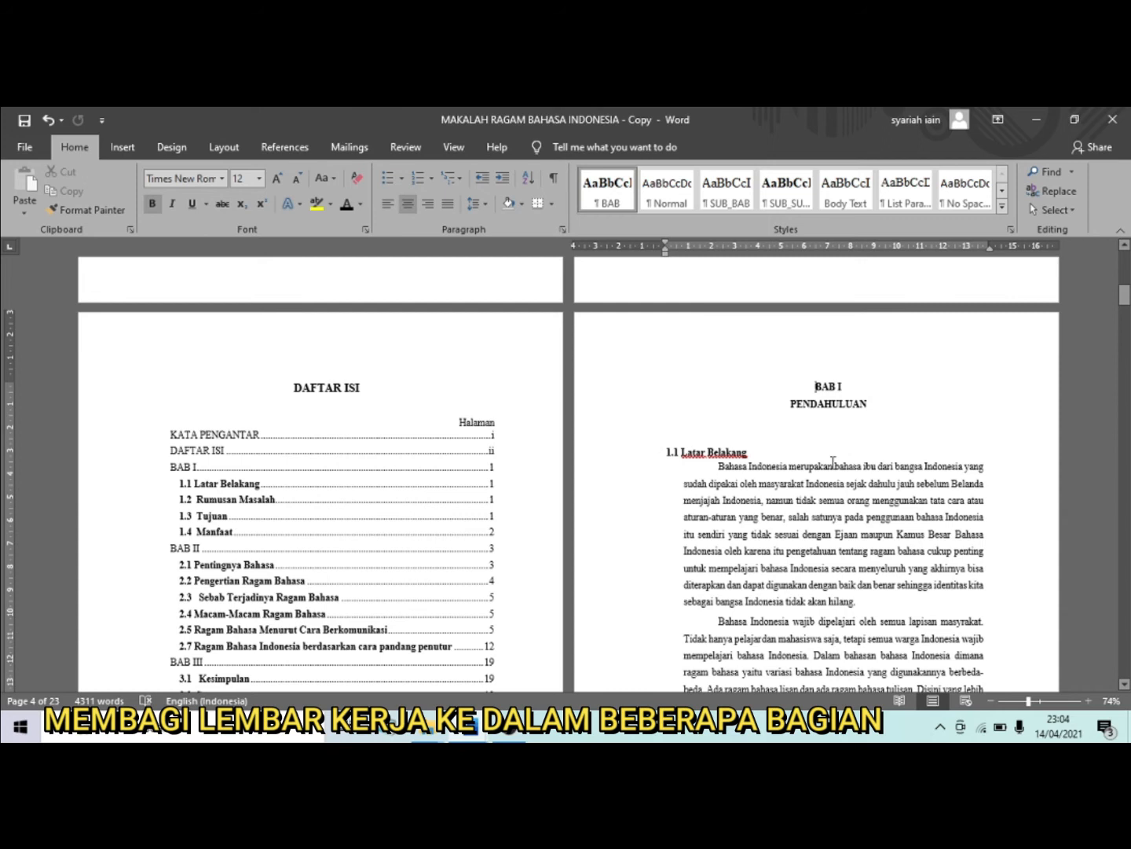
{"action": "left_click", "coordinate": [820, 386]}
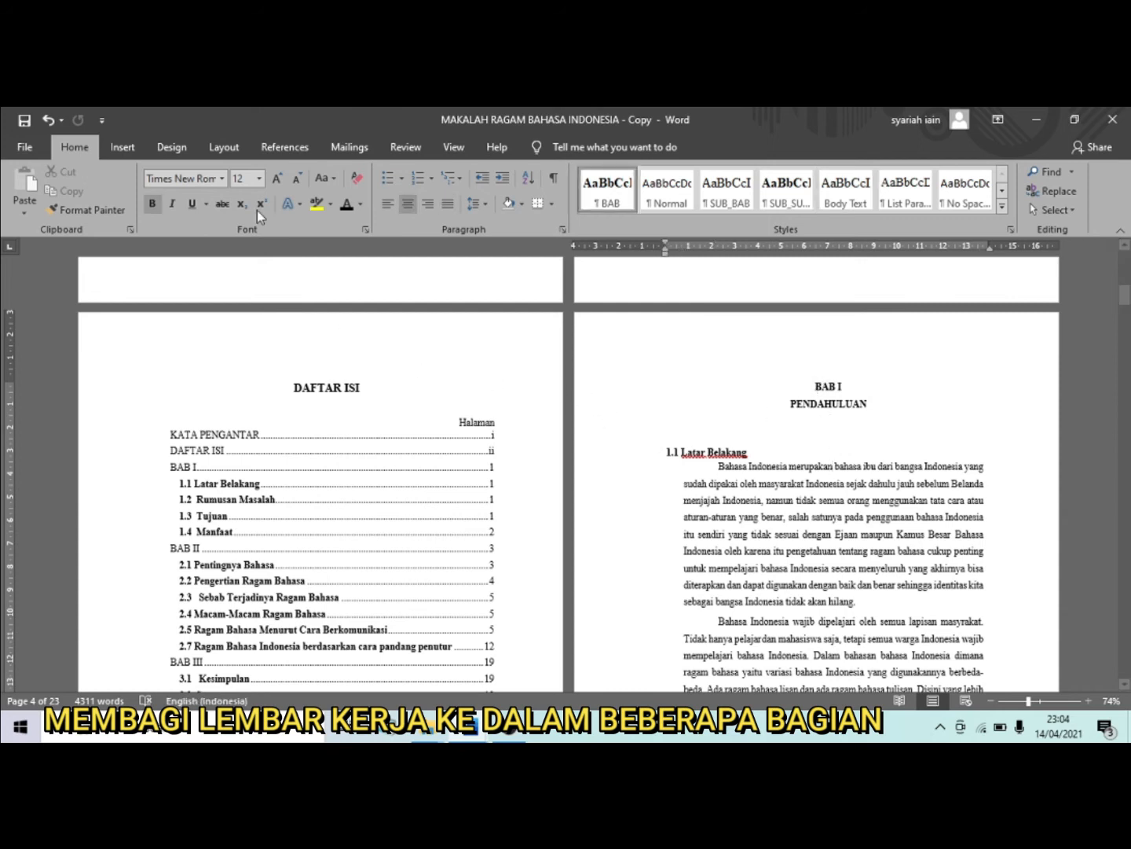
{"action": "left_click", "coordinate": [227, 148]}
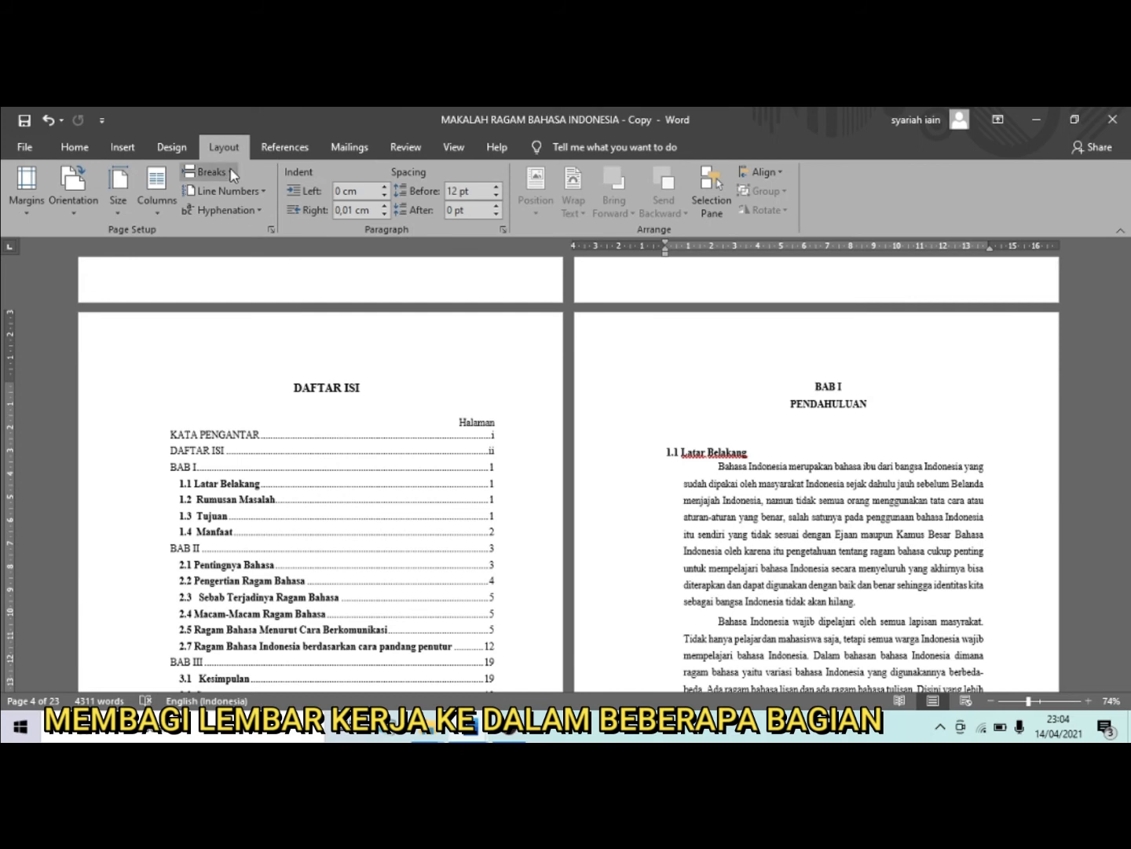
{"action": "left_click", "coordinate": [210, 172]}
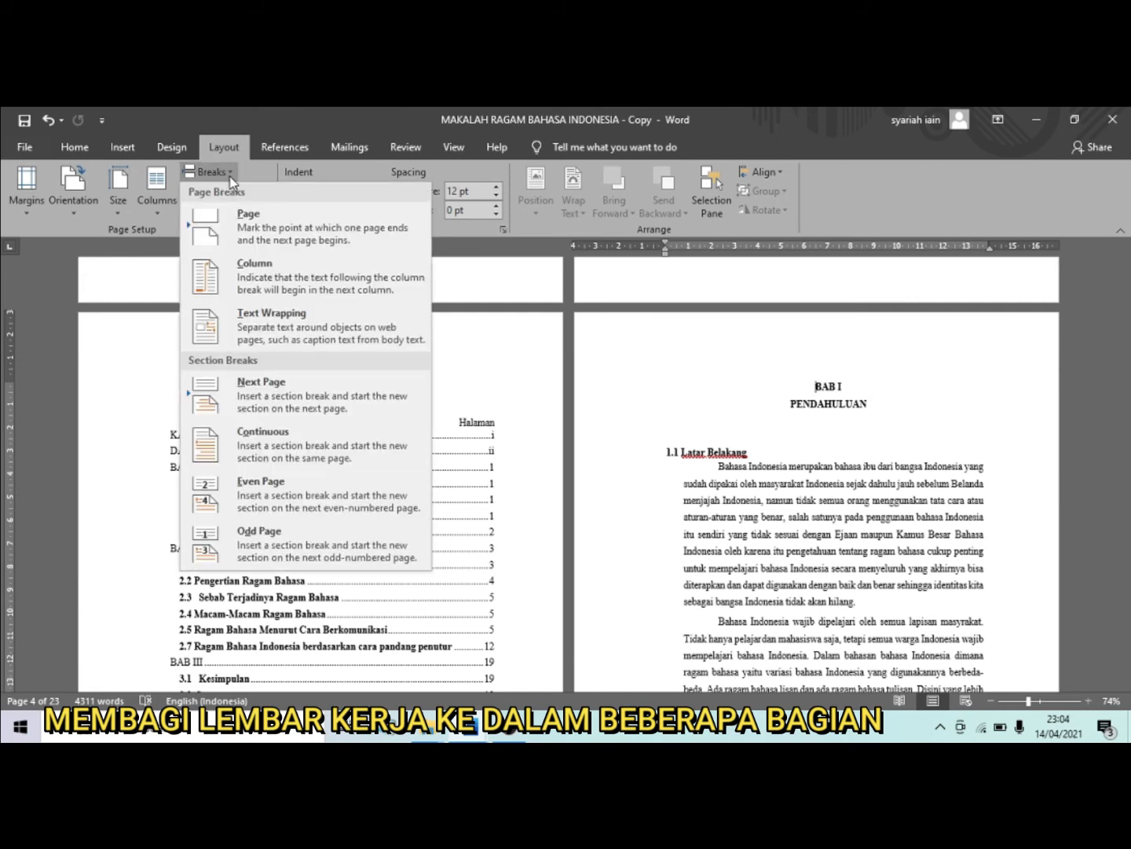
{"action": "left_click", "coordinate": [291, 389]}
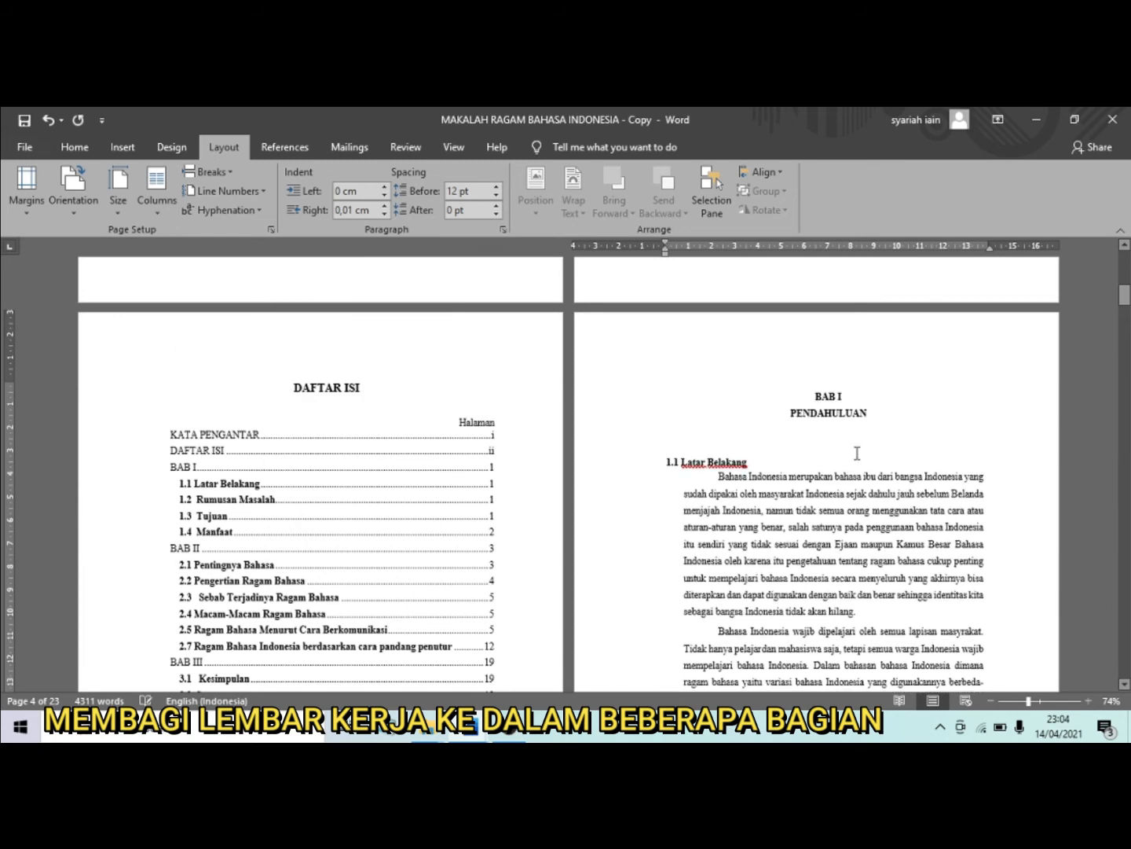
- Turn off Link to Previous for both the first-page header and the first-page footer of Section 3 on the BAB I page
{"action": "double_click", "coordinate": [658, 326]}
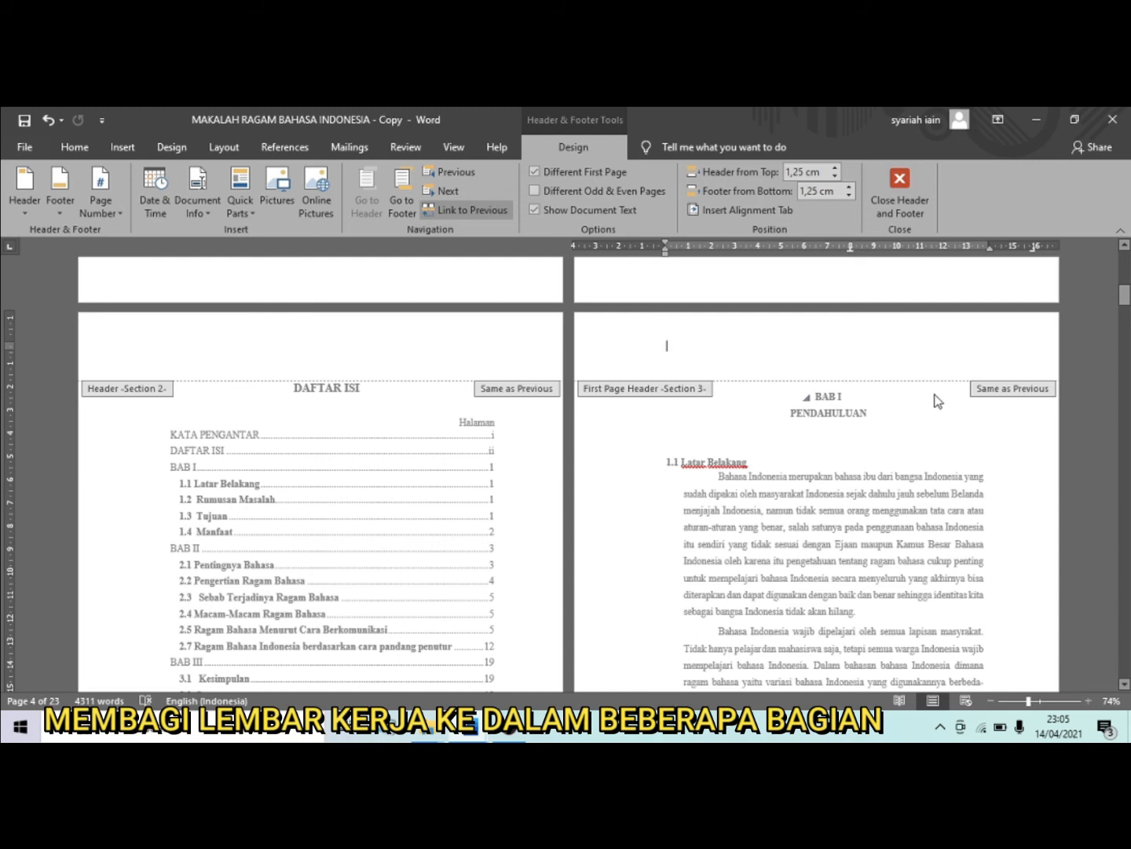
{"action": "left_click", "coordinate": [483, 210]}
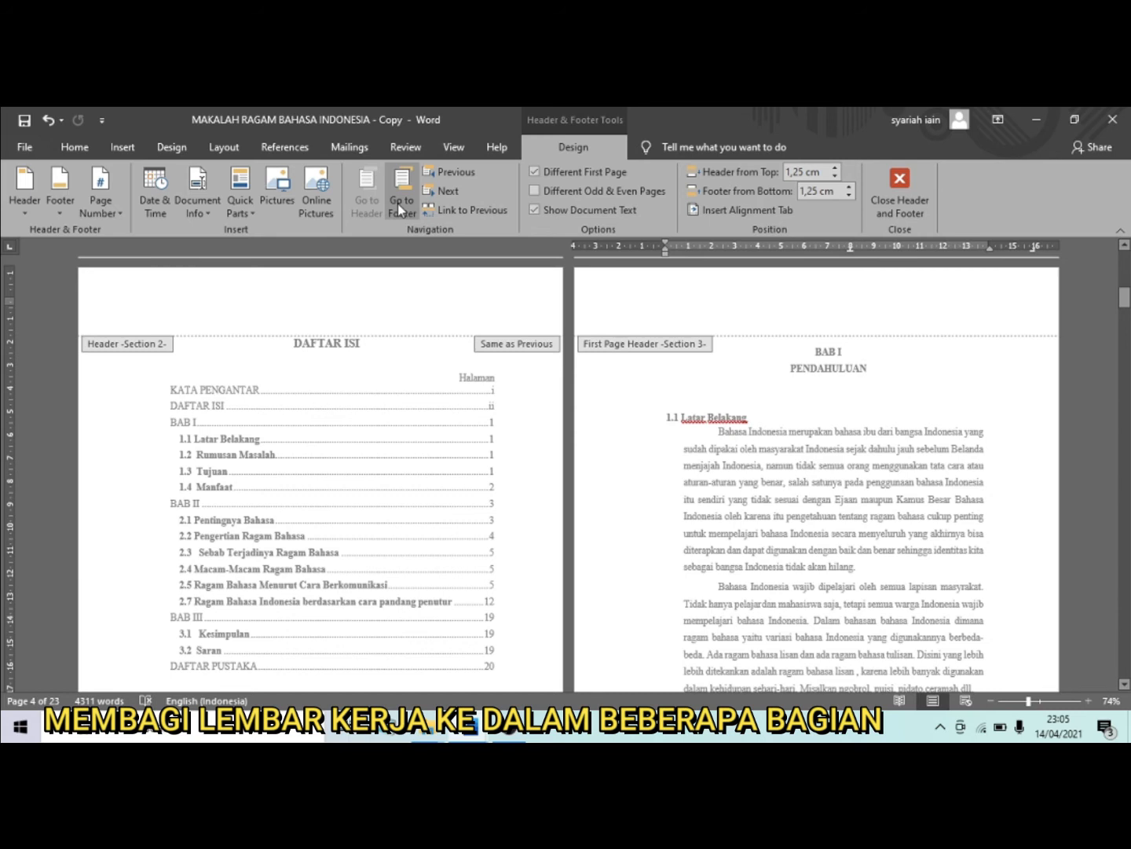
{"action": "left_click", "coordinate": [398, 204]}
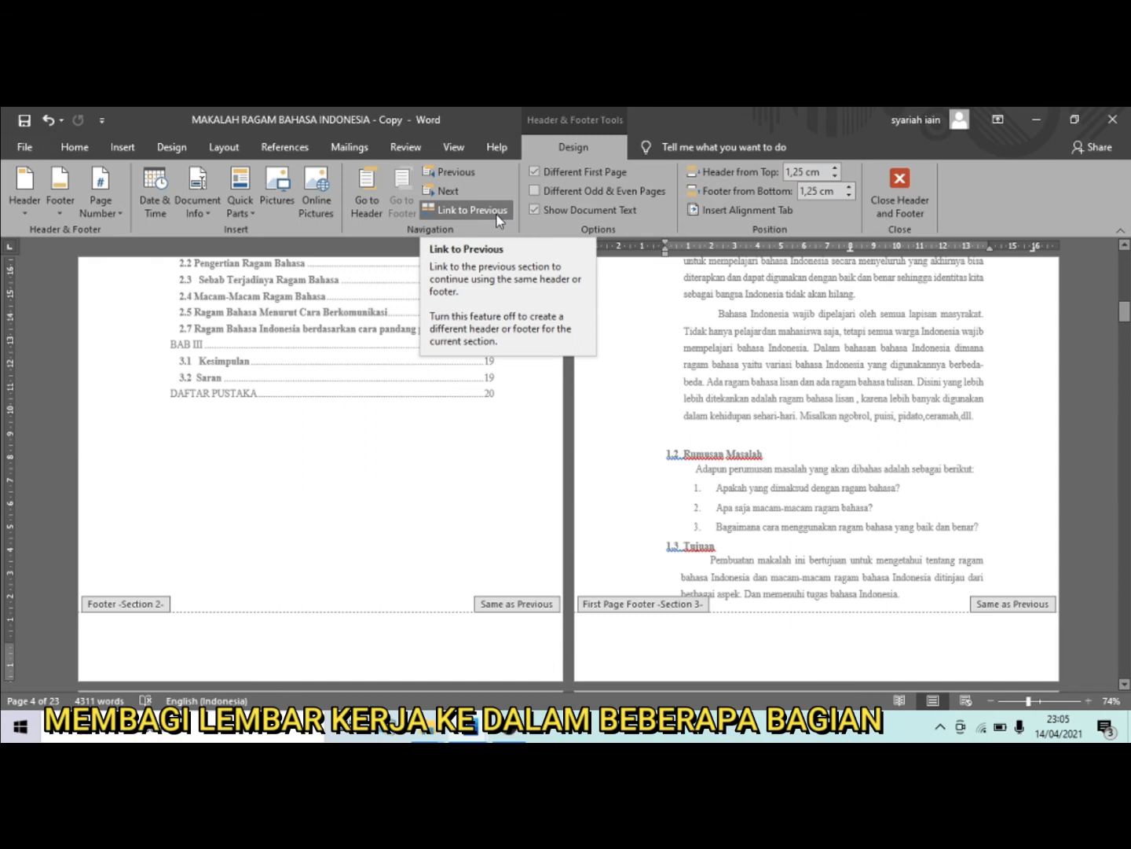
{"action": "left_click", "coordinate": [499, 218]}
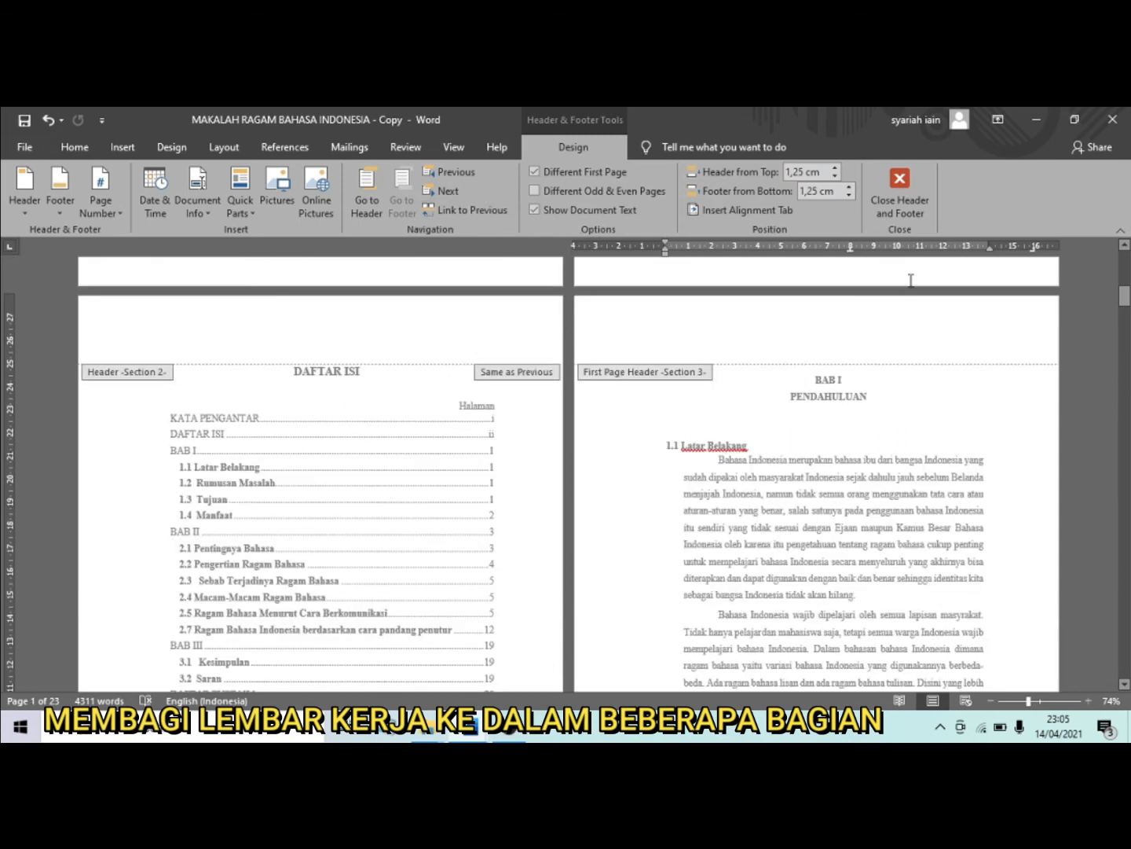
- Insert a Next Page section break directly before the BAB II heading and check the section labels in that page's header
{"action": "left_click", "coordinate": [904, 220]}
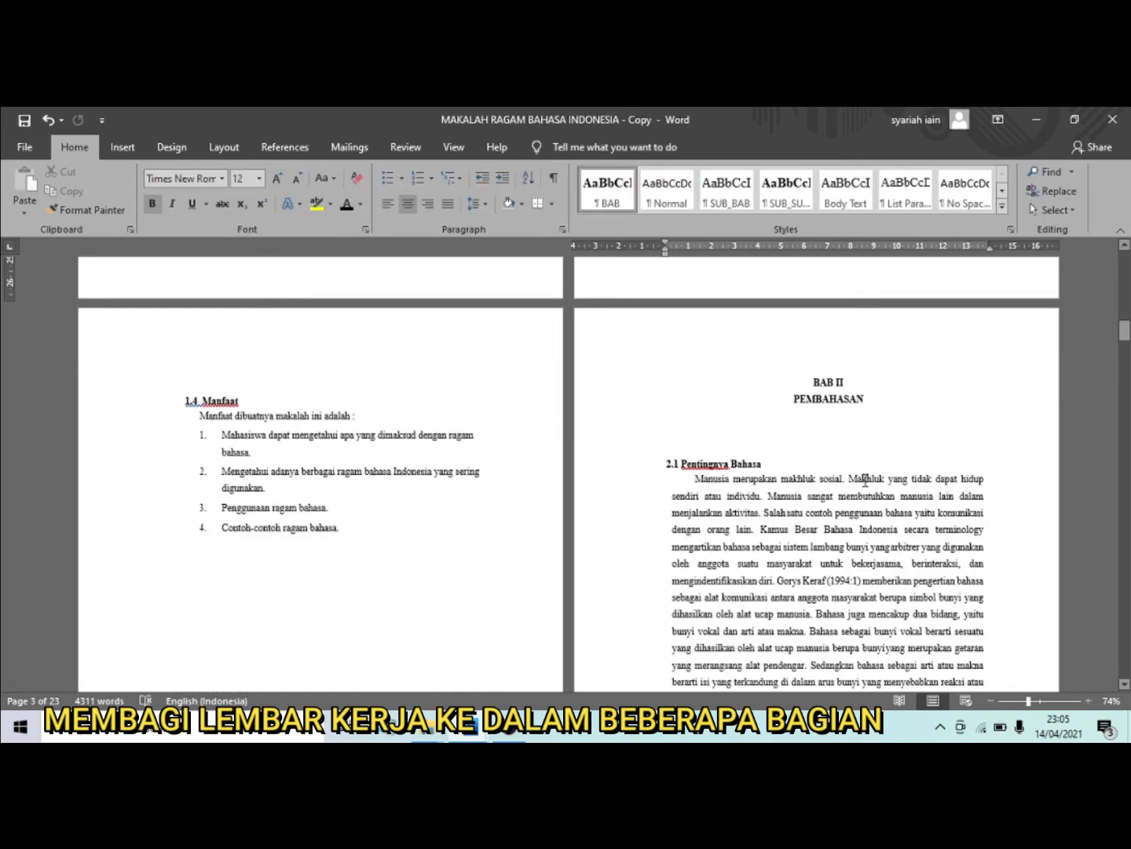
{"action": "left_click", "coordinate": [813, 386]}
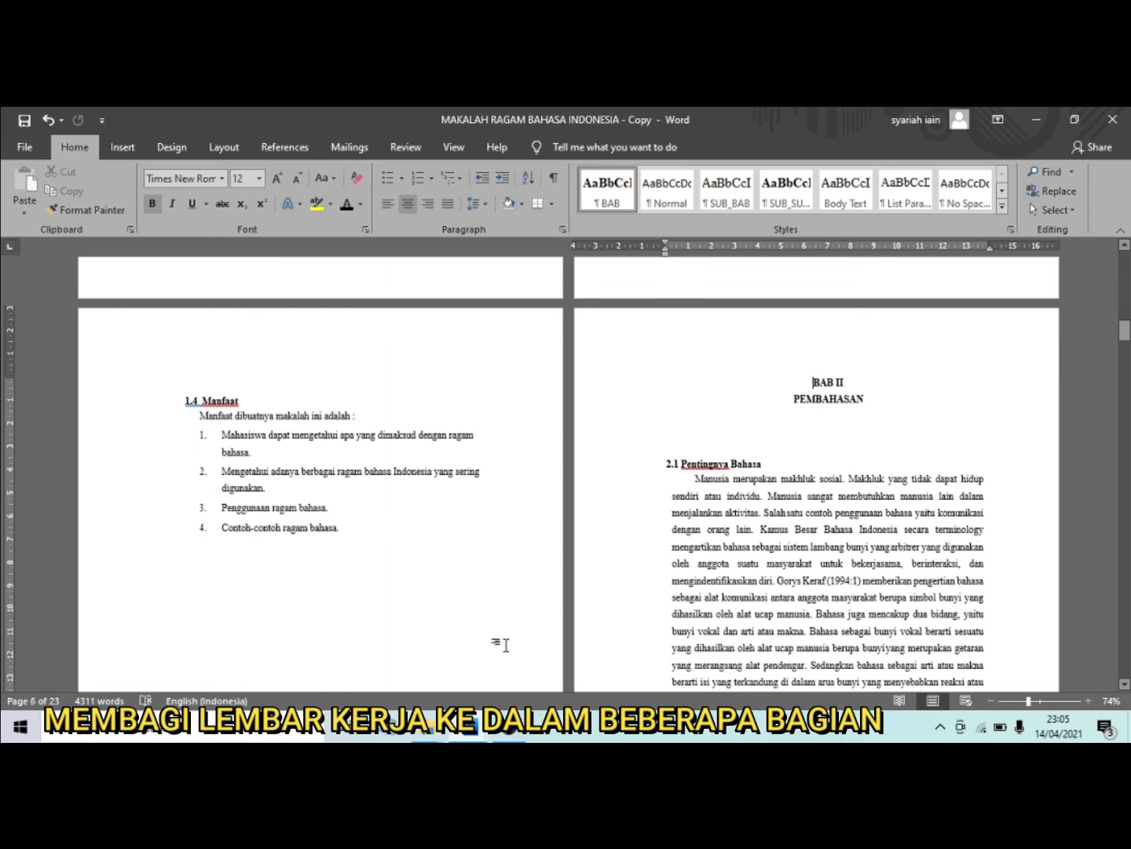
{"action": "left_click", "coordinate": [224, 147]}
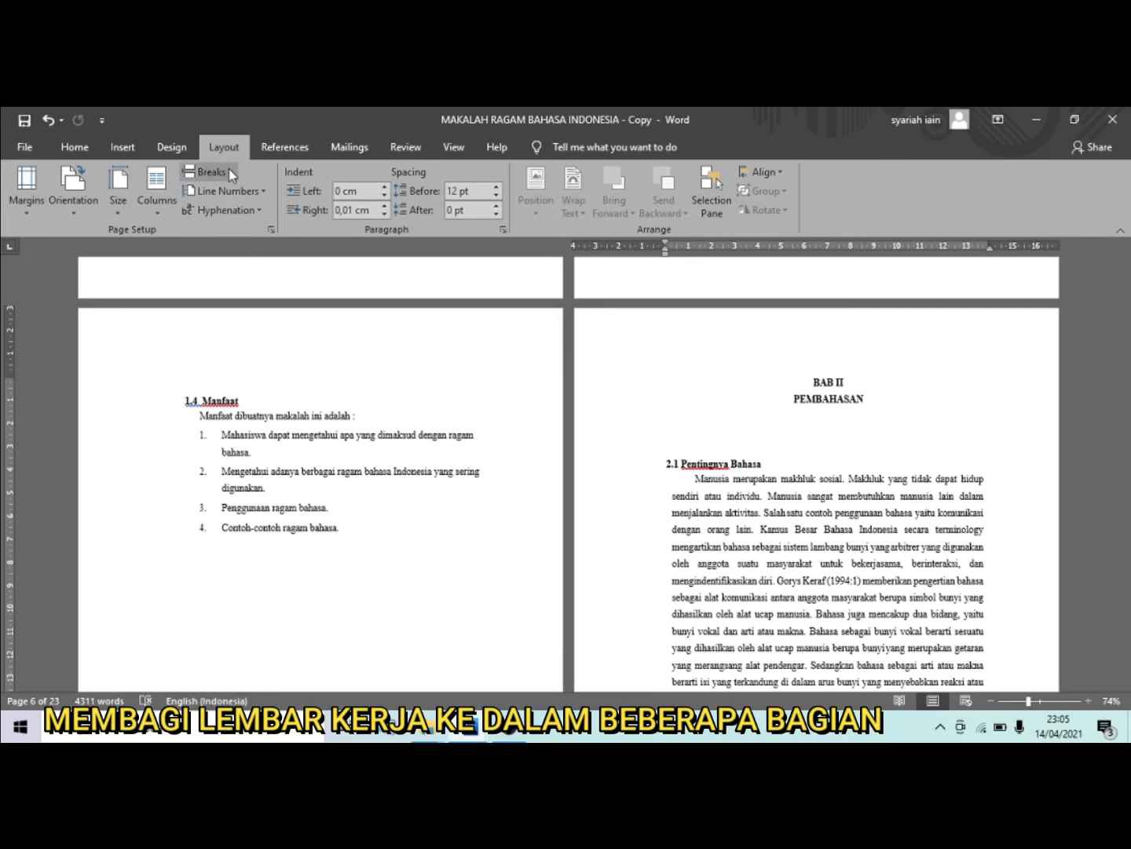
{"action": "left_click", "coordinate": [228, 168]}
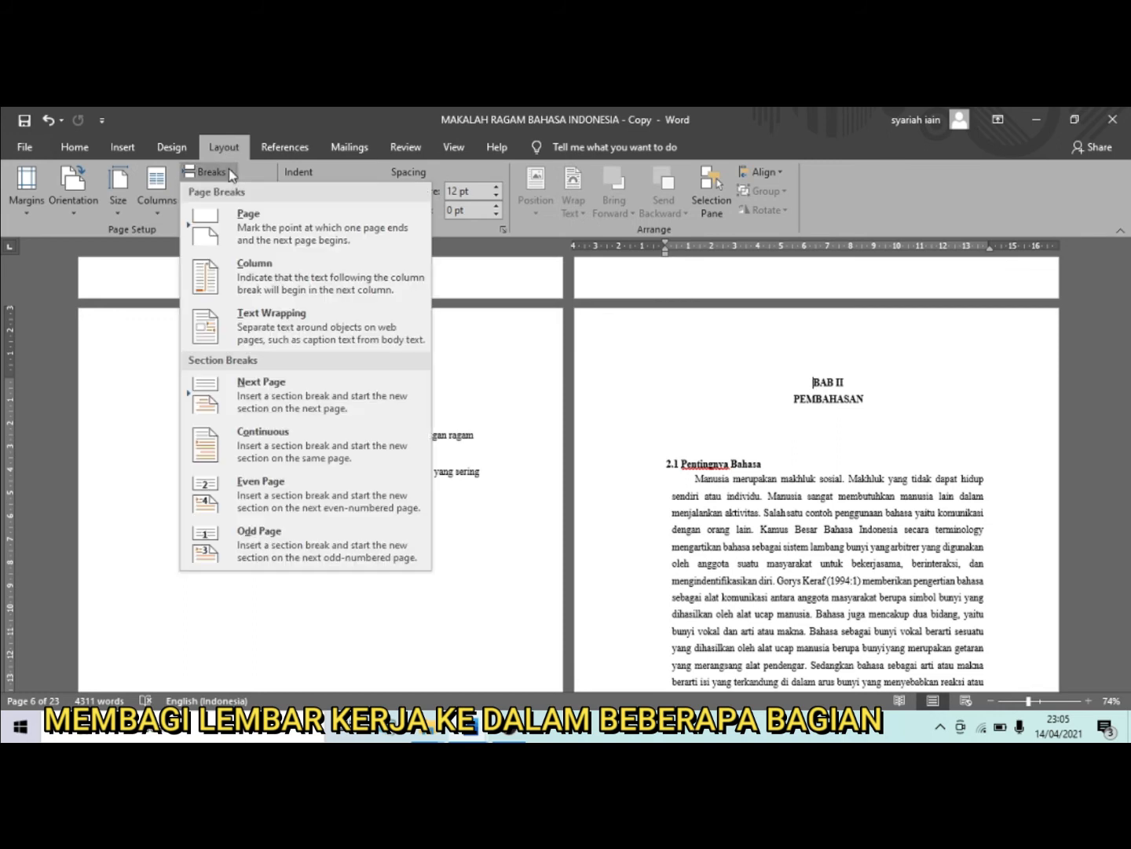
{"action": "left_click", "coordinate": [290, 387]}
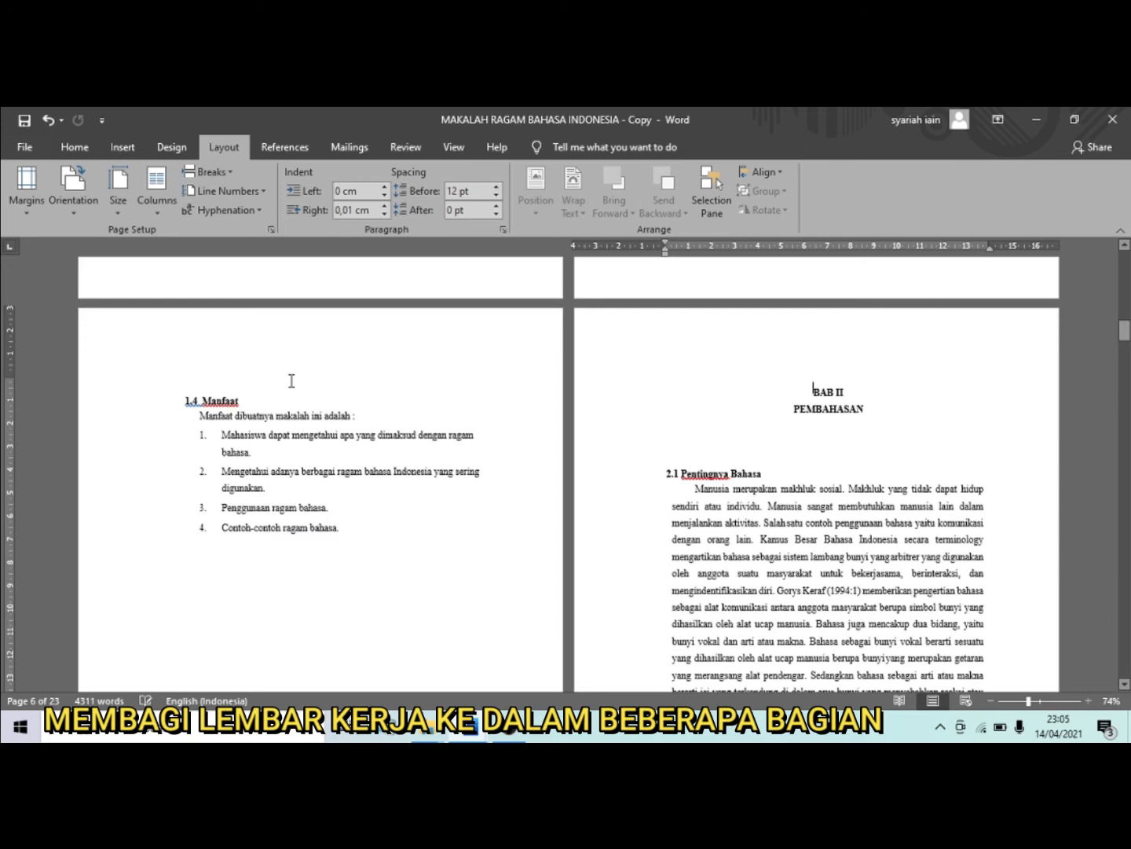
{"action": "left_click", "coordinate": [647, 344]}
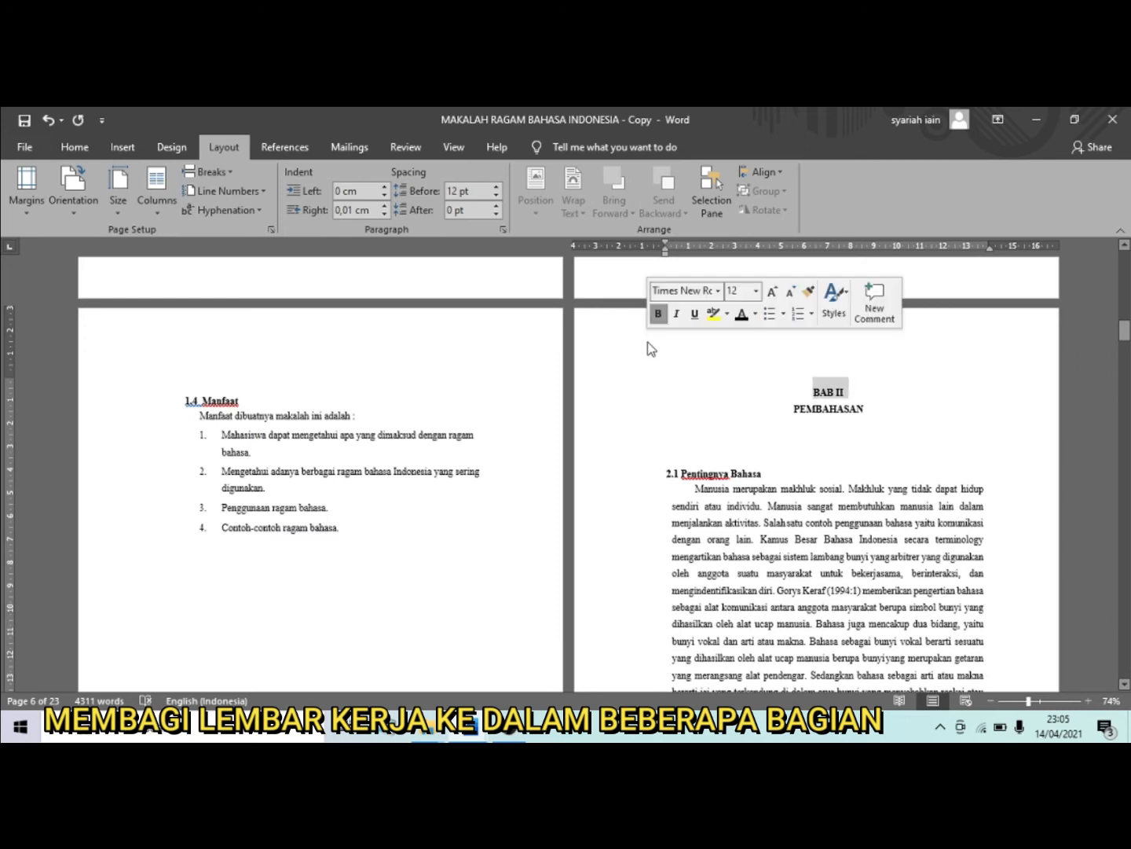
{"action": "double_click", "coordinate": [650, 349]}
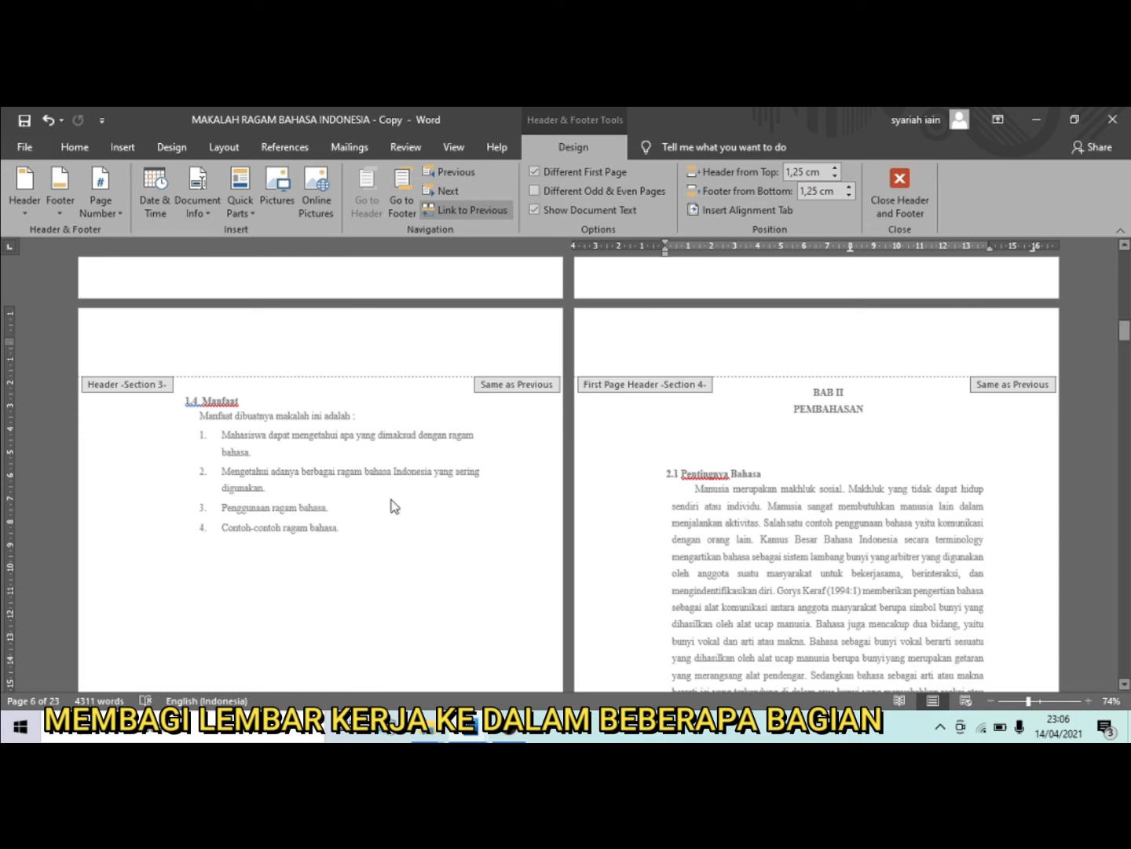
{"action": "left_click", "coordinate": [902, 209]}
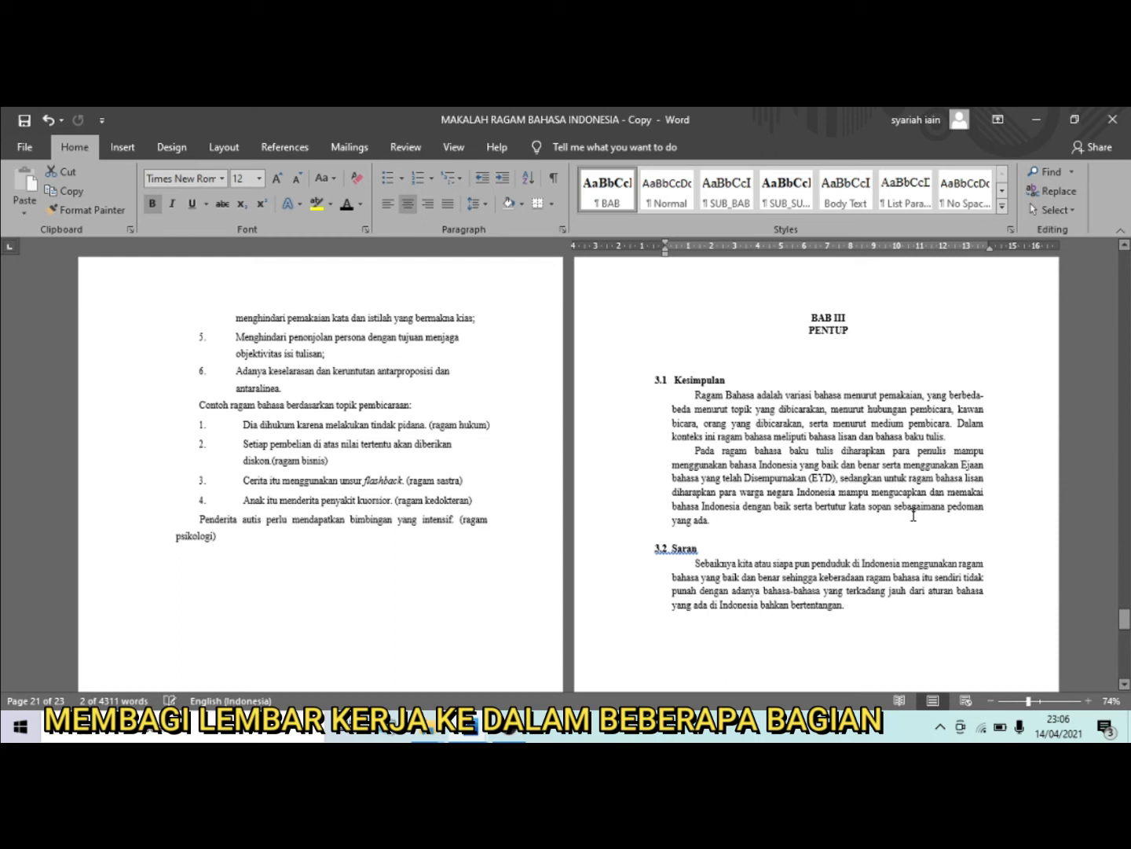
- Insert a Next Page section break directly before the BAB III heading and check the section labels in that page's header
{"action": "scroll", "coordinate": [814, 346], "scroll_direction": "up", "scroll_amount": 1}
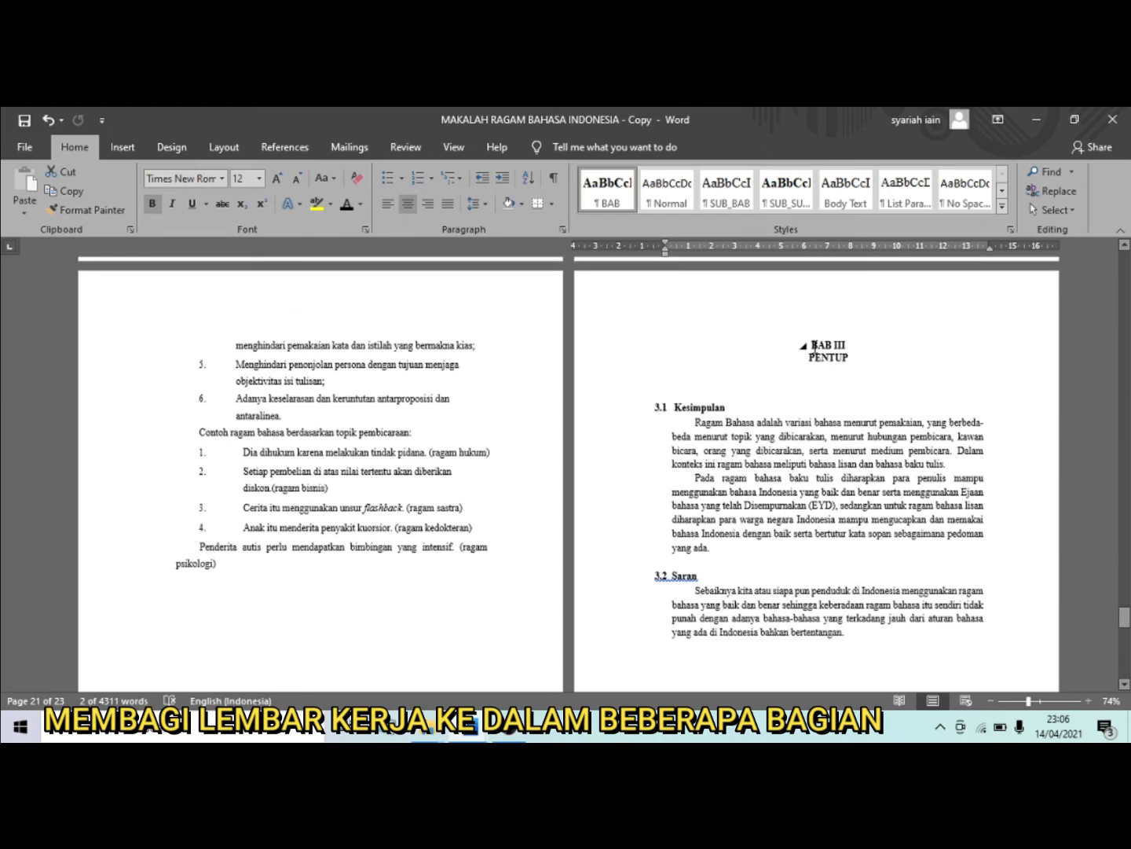
{"action": "left_click", "coordinate": [814, 346]}
{"action": "left_click", "coordinate": [220, 149]}
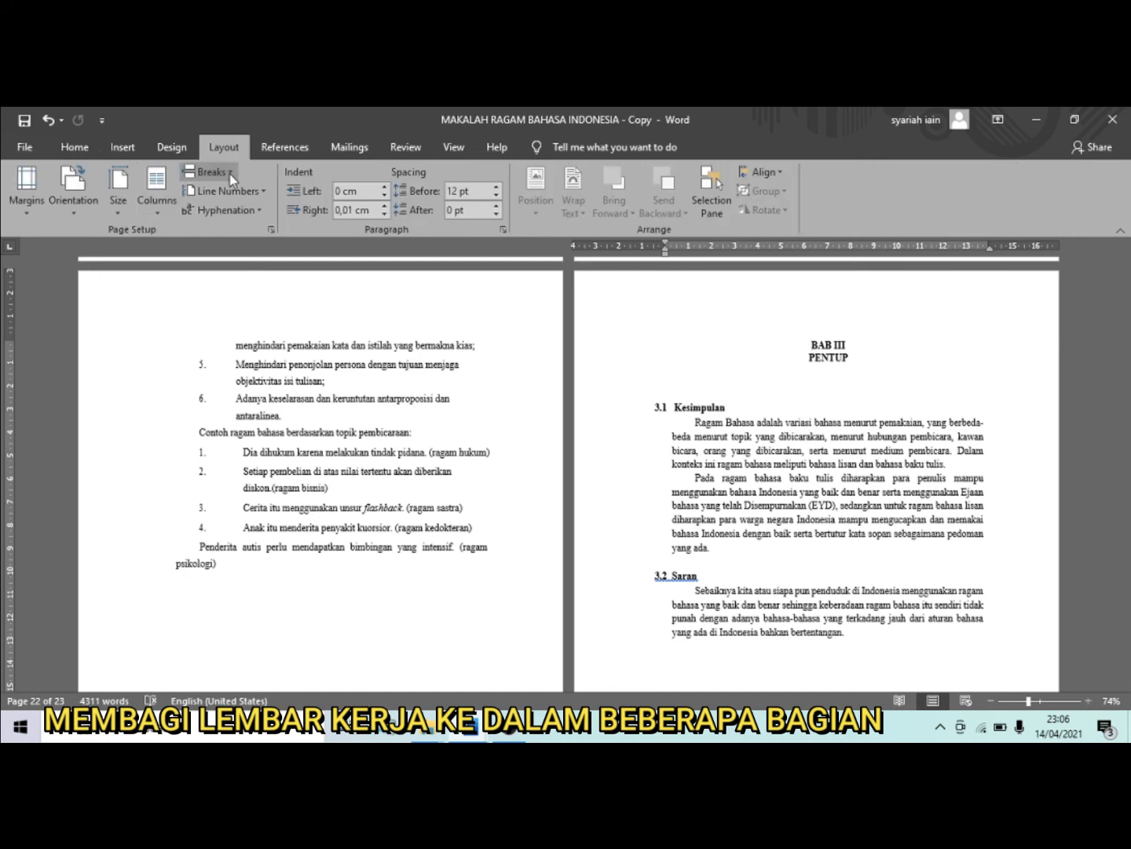
{"action": "left_click", "coordinate": [228, 173]}
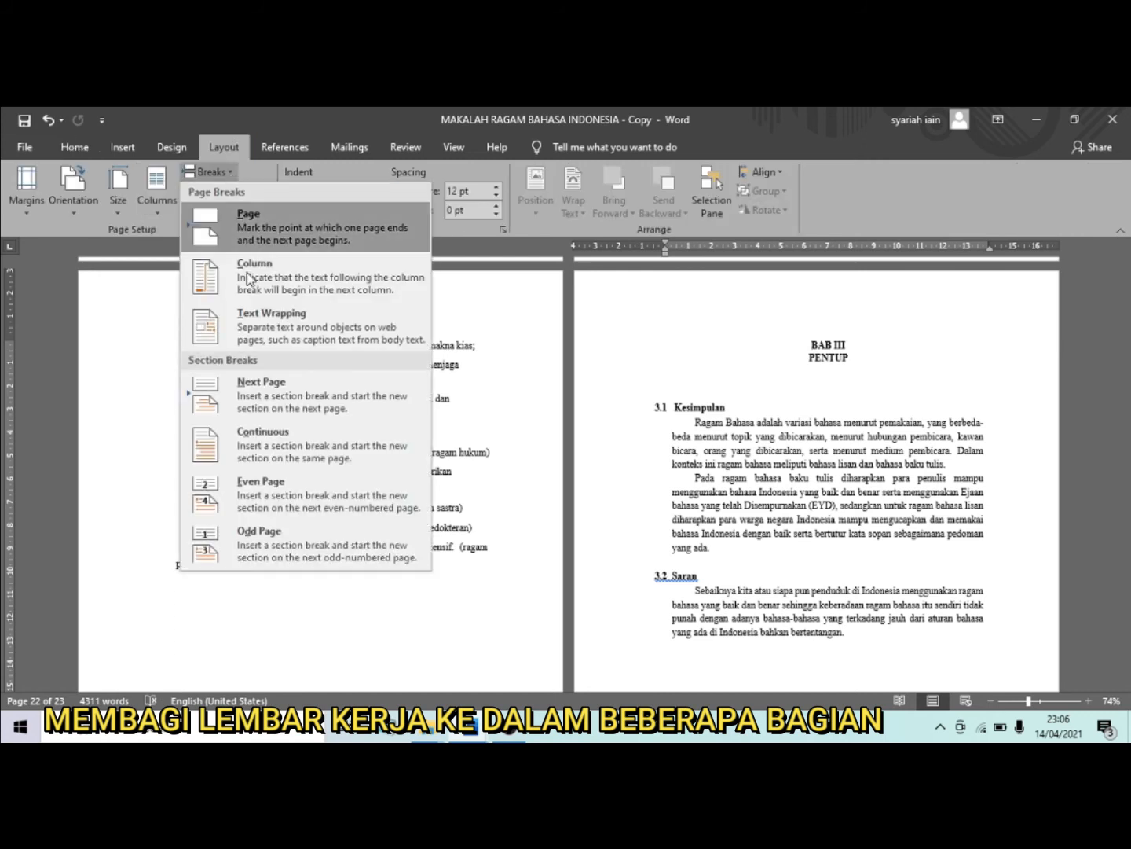
{"action": "left_click", "coordinate": [274, 401]}
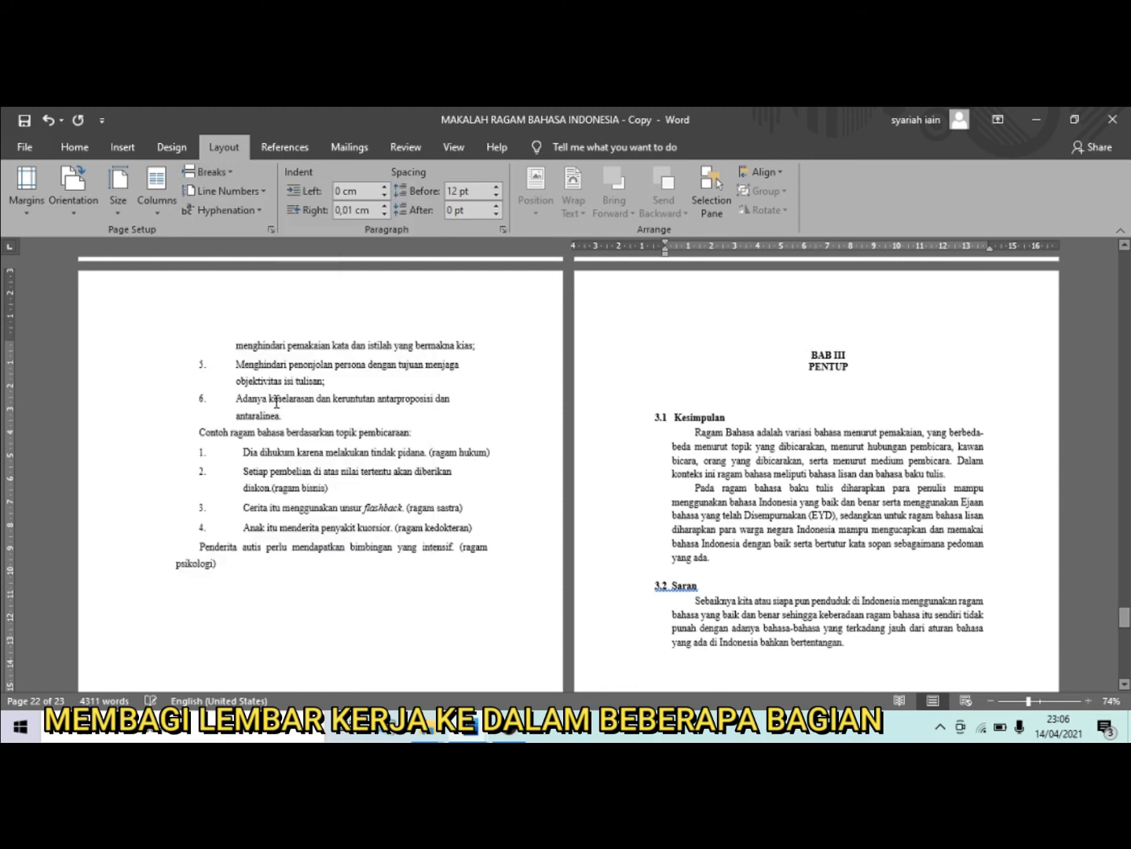
{"action": "double_click", "coordinate": [644, 283]}
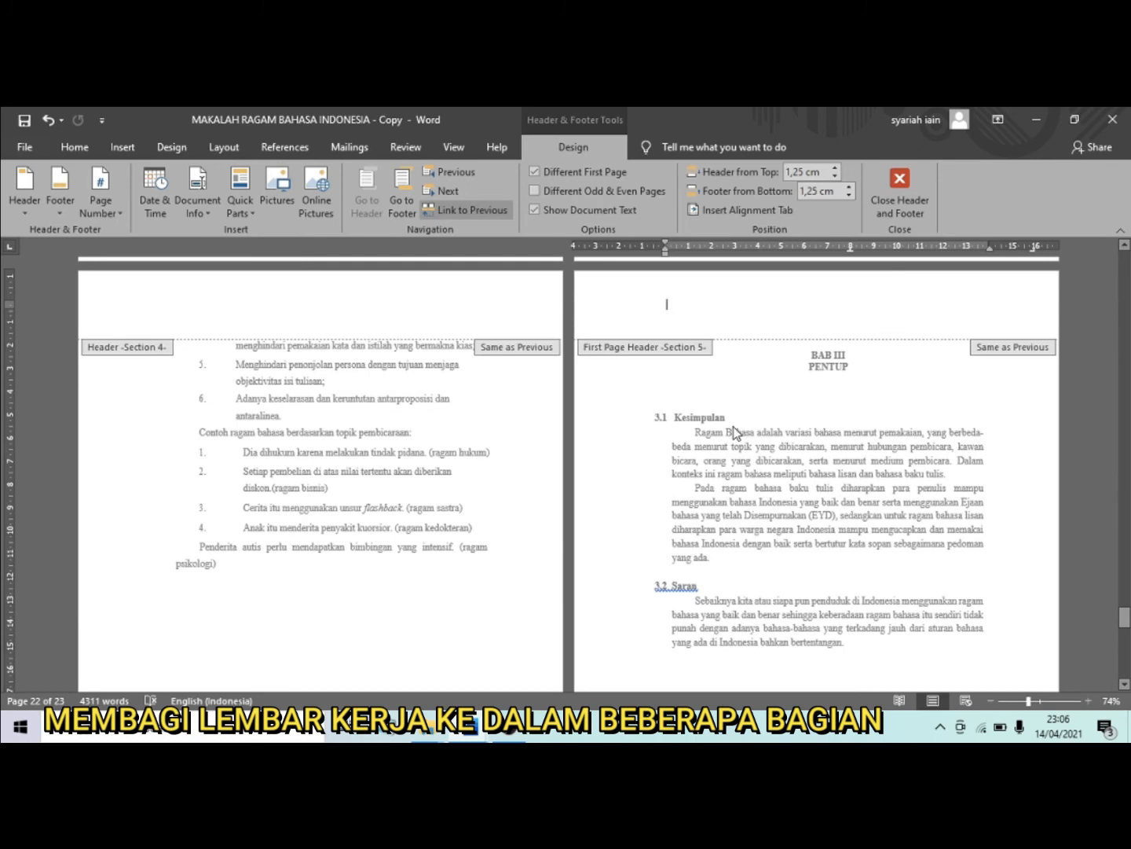
{"action": "left_click", "coordinate": [898, 206]}
- Insert a Next Page section break directly before the DAFTAR PUSTAKA heading and check the section labels in its header
{"action": "scroll", "coordinate": [723, 512], "scroll_direction": "down", "scroll_amount": 3}
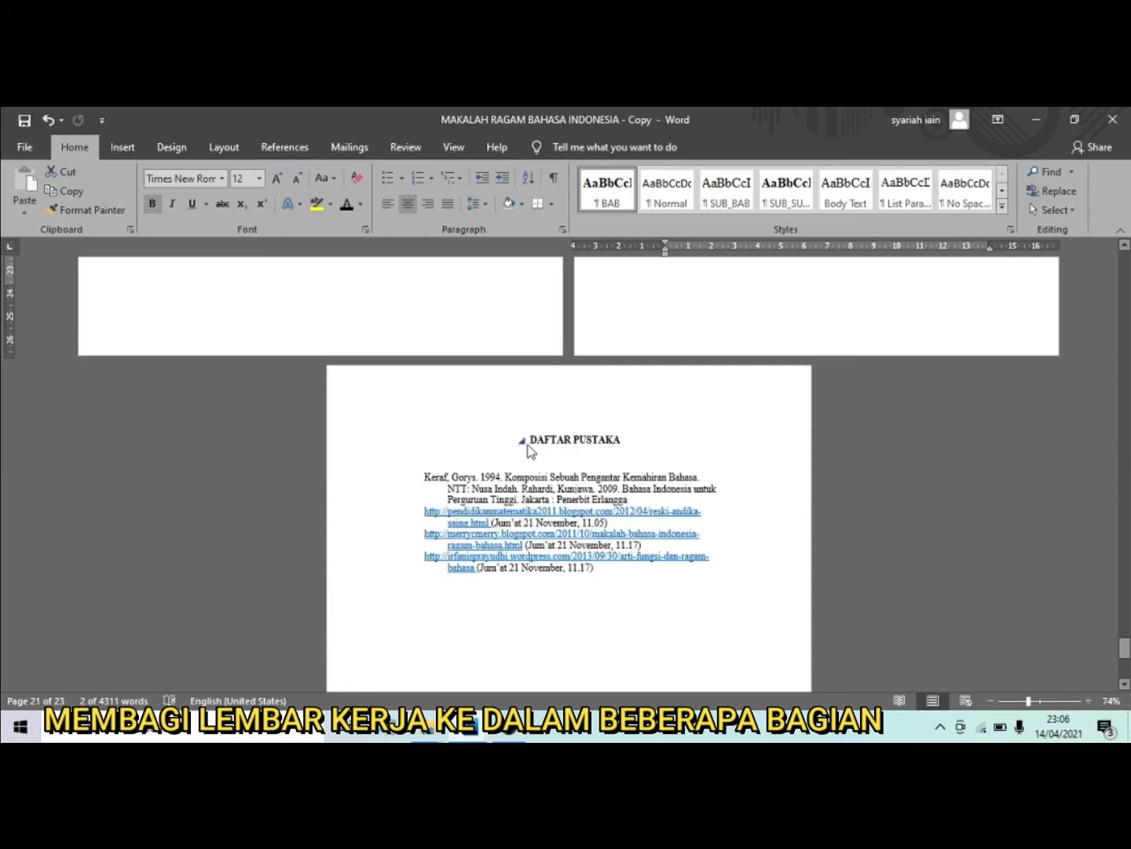
{"action": "left_click", "coordinate": [528, 438]}
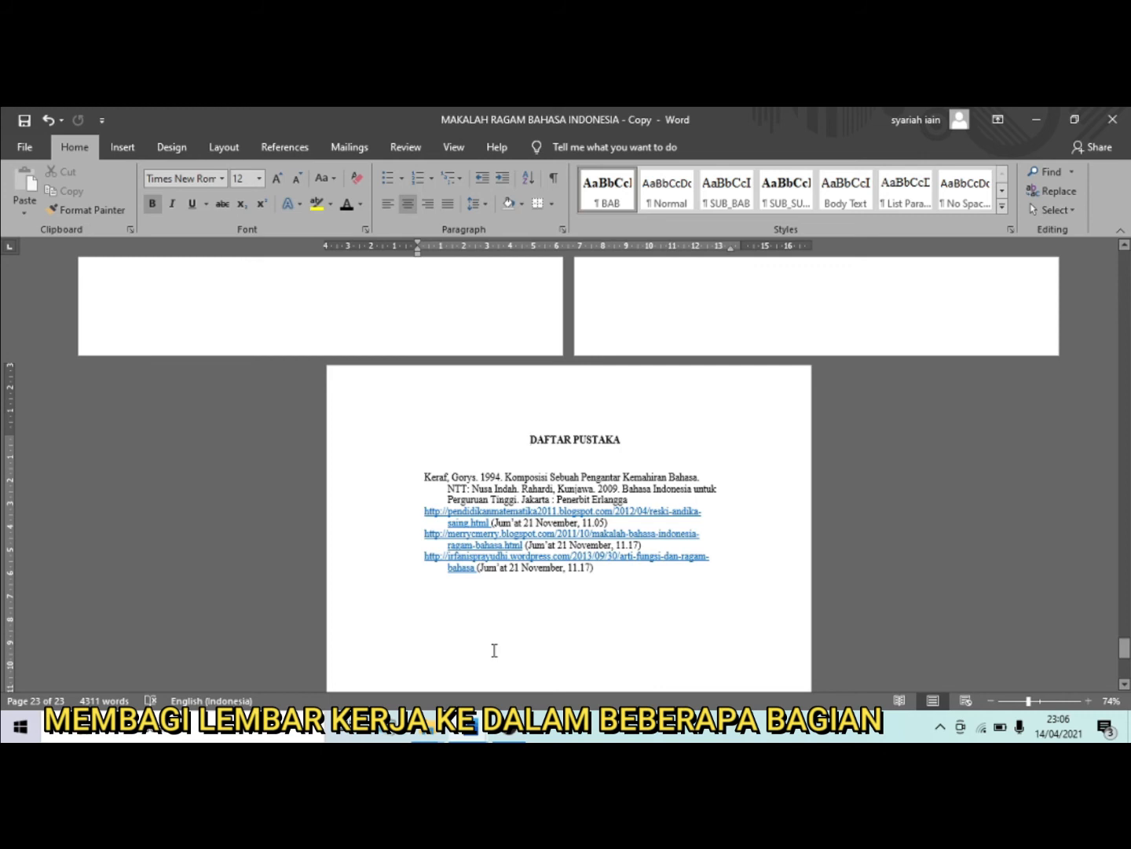
{"action": "left_click", "coordinate": [244, 147]}
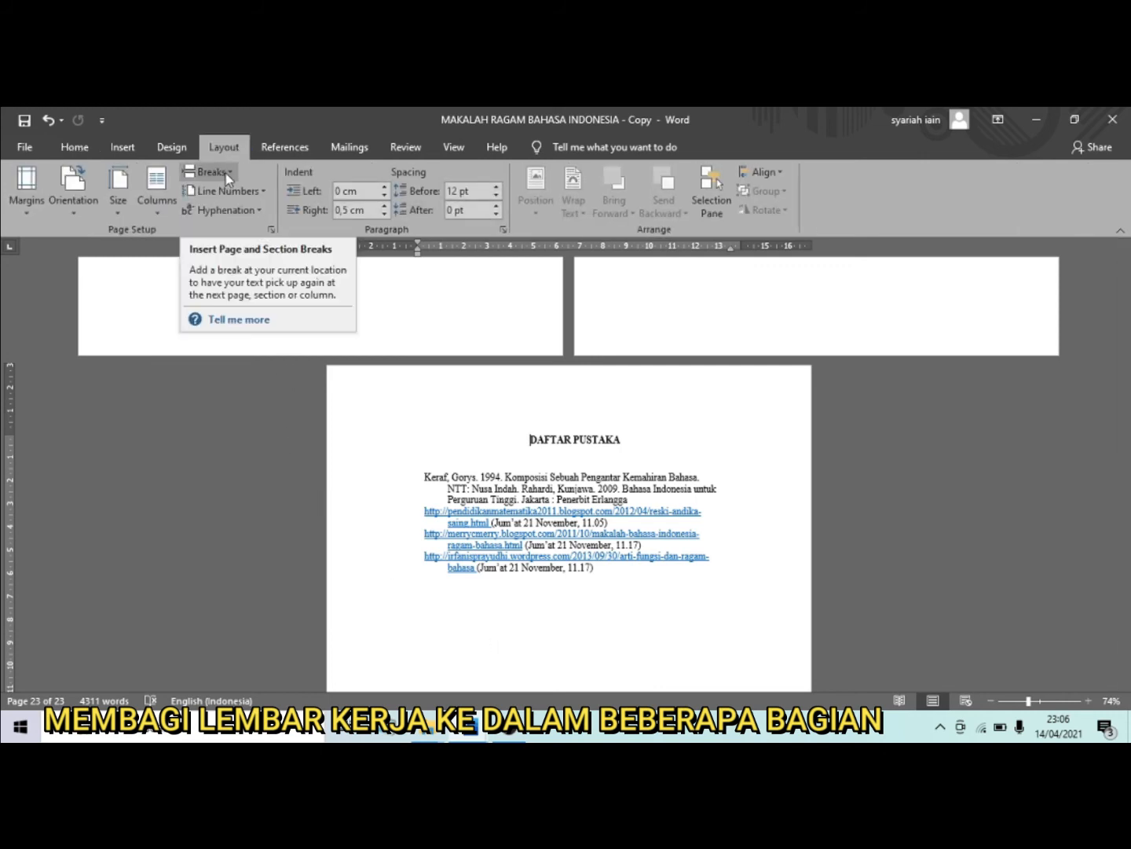
{"action": "left_click", "coordinate": [226, 173]}
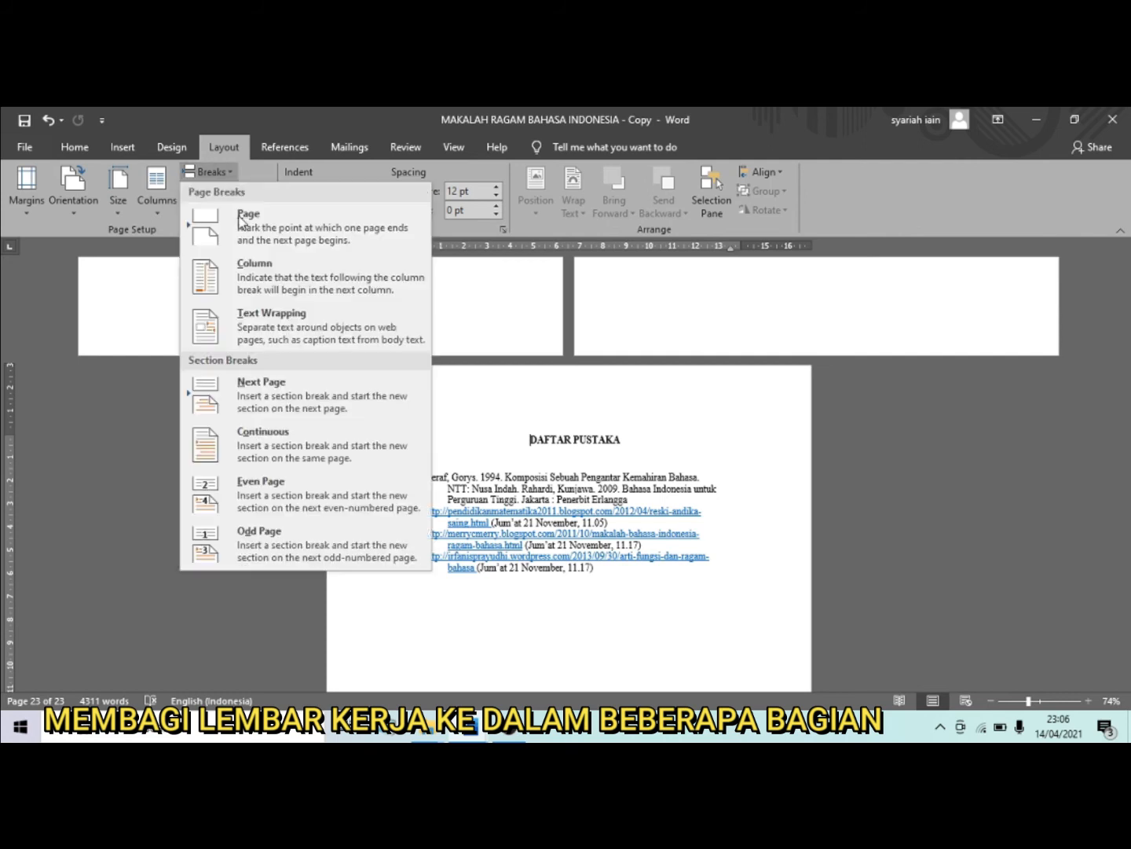
{"action": "left_click", "coordinate": [297, 391]}
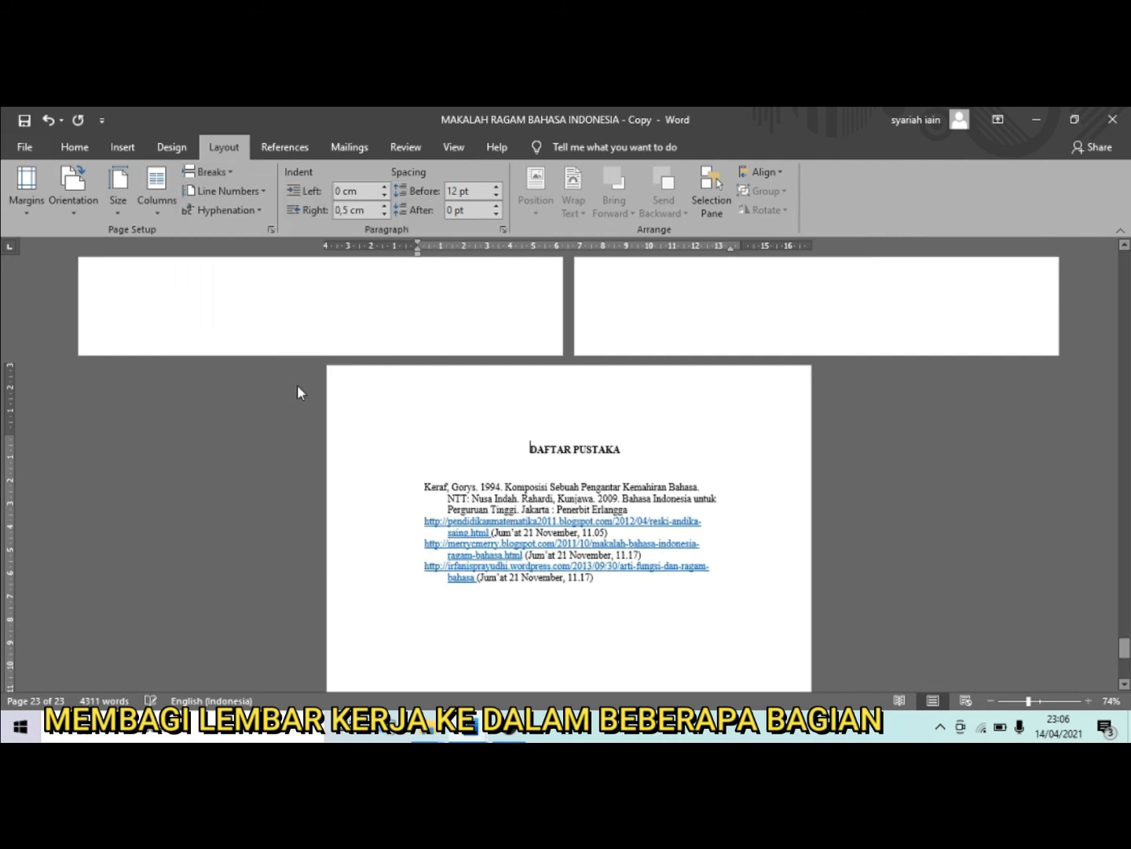
{"action": "double_click", "coordinate": [518, 399]}
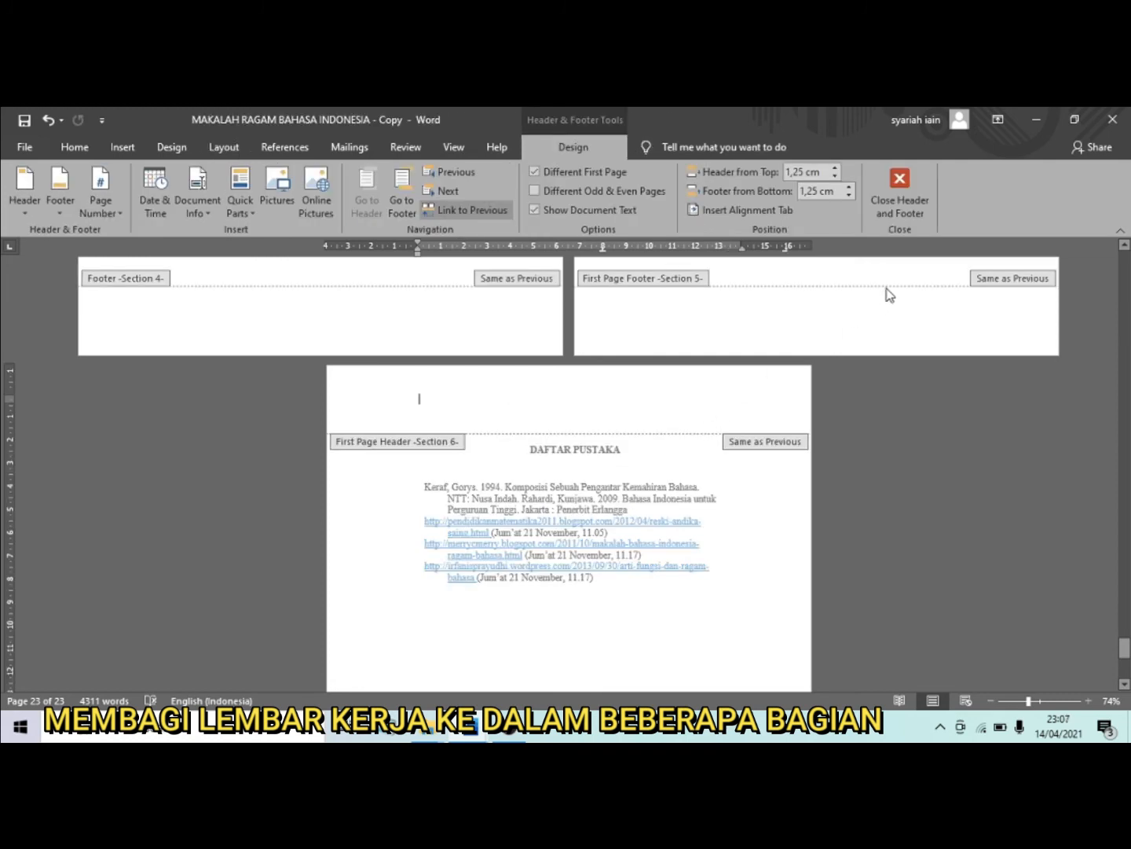
{"action": "left_click", "coordinate": [895, 220]}
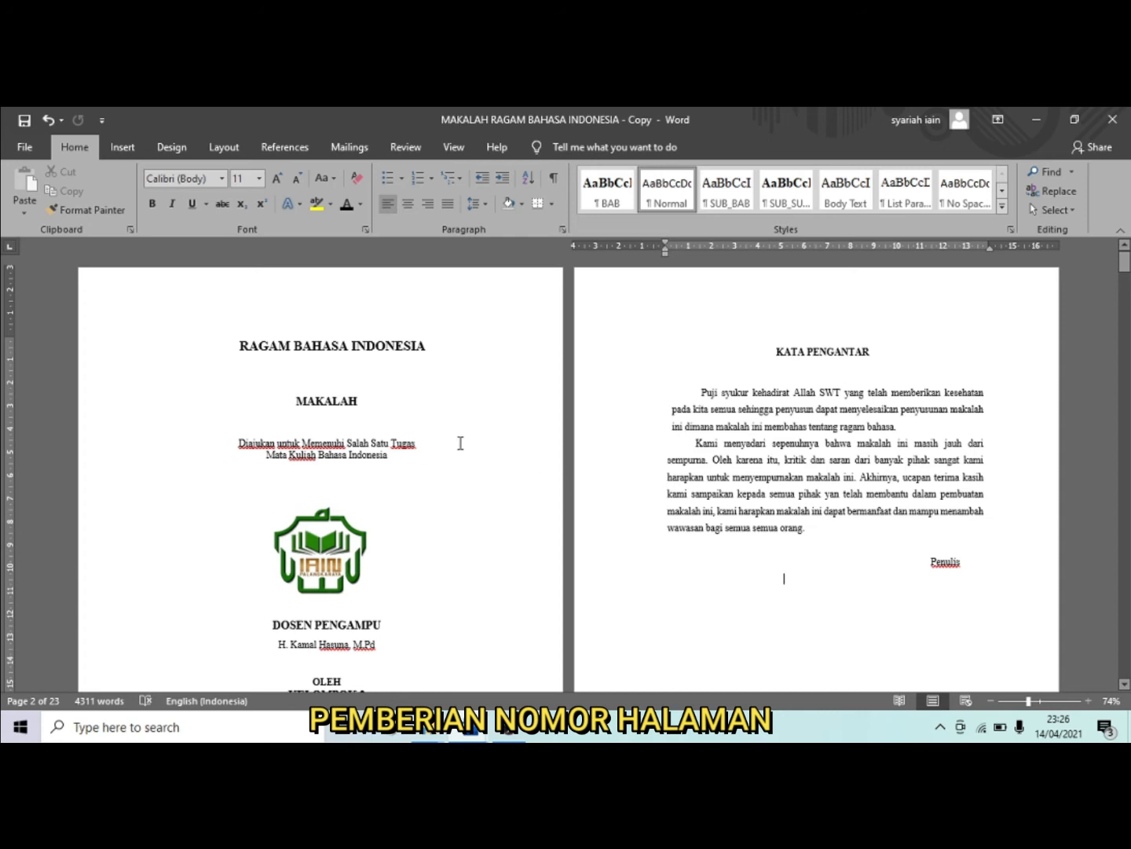
- Insert a centred Plain Number 2 page number at the bottom of the Kata Pengantar page, in the Section 2 footer
{"action": "scroll", "coordinate": [463, 449], "scroll_direction": "down", "scroll_amount": 2}
{"action": "scroll", "coordinate": [463, 448], "scroll_direction": "down", "scroll_amount": 8}
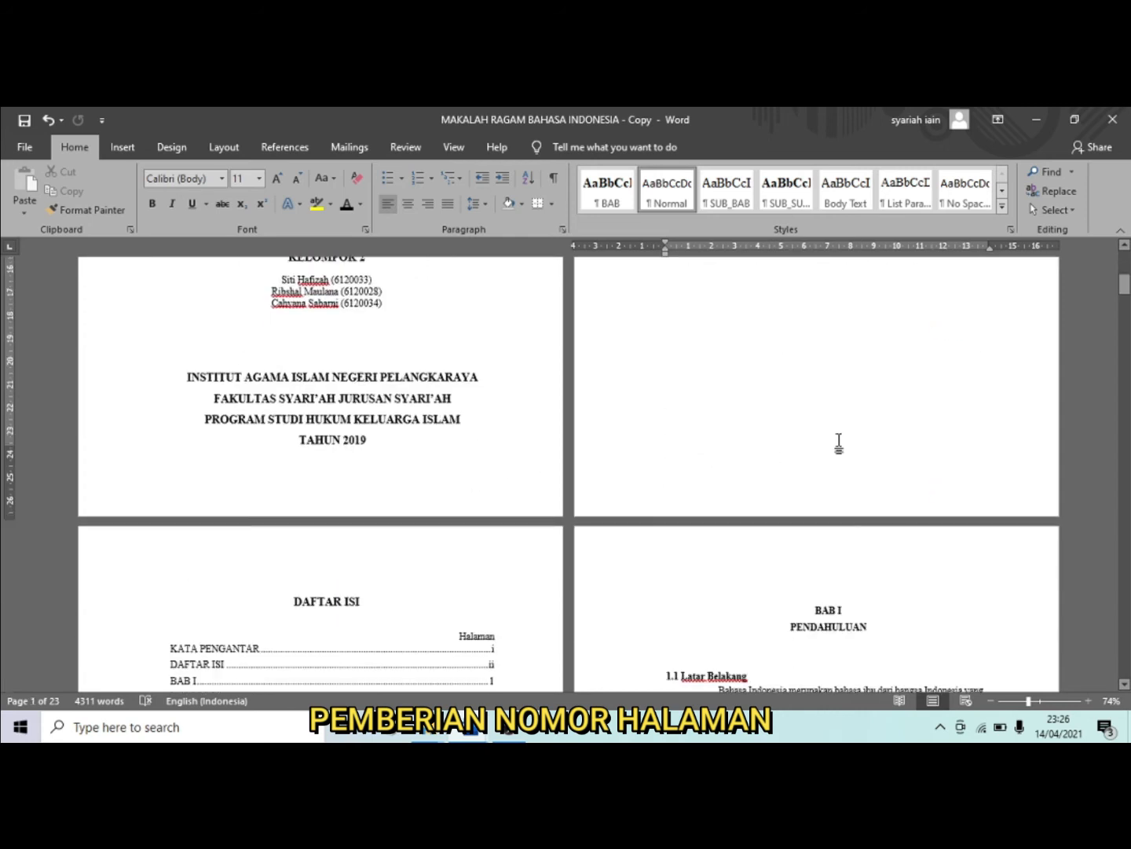
{"action": "scroll", "coordinate": [839, 444], "scroll_direction": "up", "scroll_amount": 10}
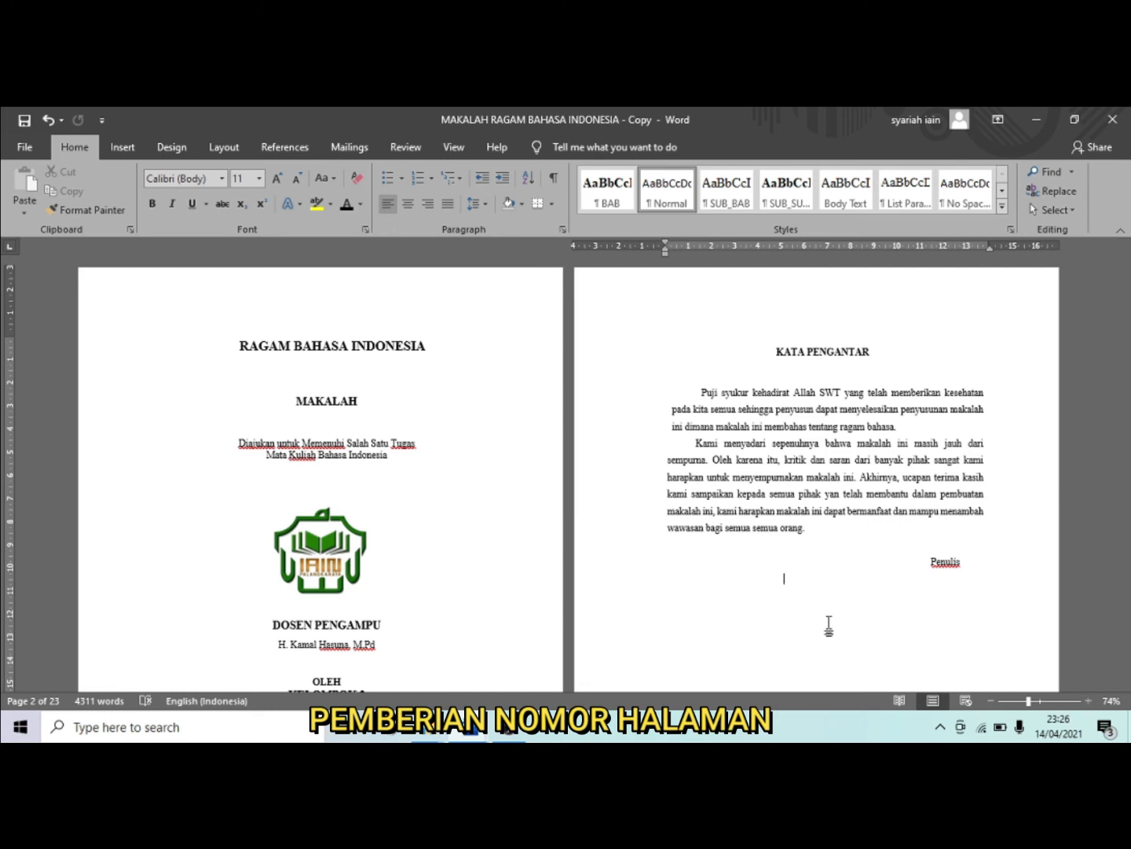
{"action": "scroll", "coordinate": [829, 625], "scroll_direction": "down", "scroll_amount": 3}
{"action": "scroll", "coordinate": [829, 626], "scroll_direction": "down", "scroll_amount": 3}
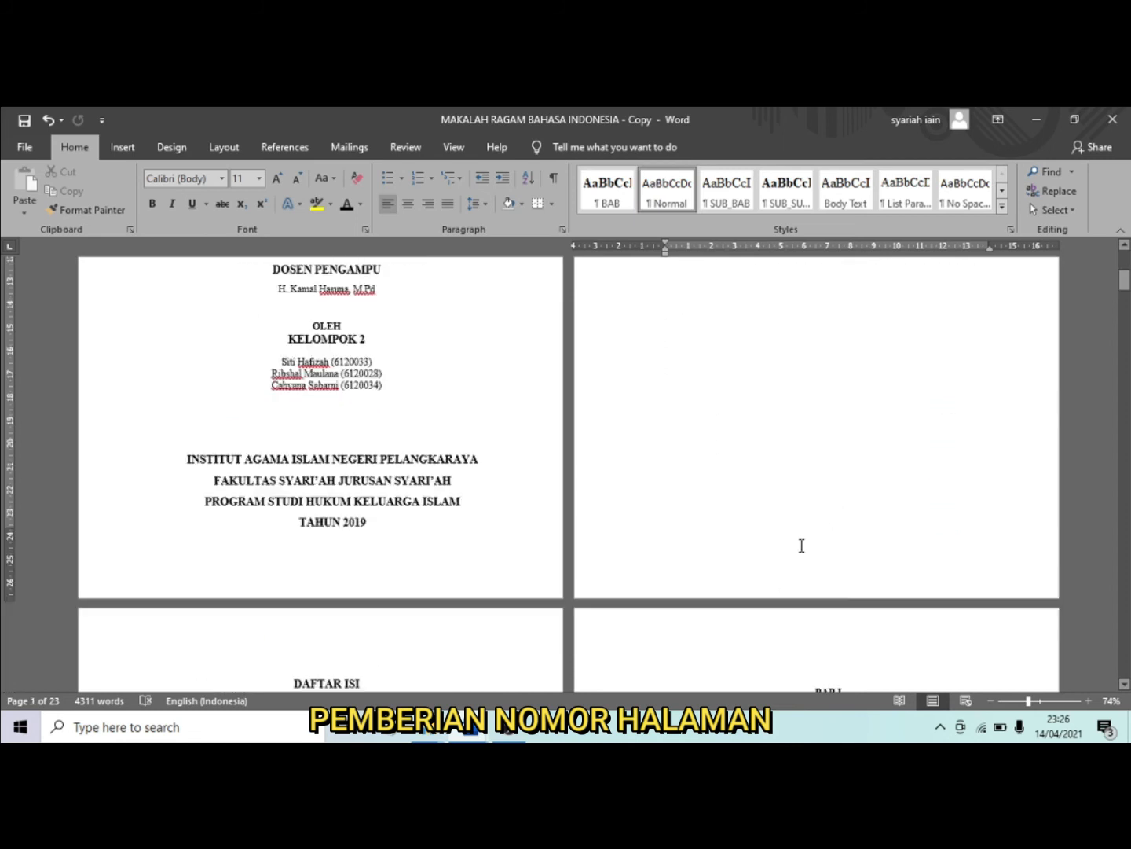
{"action": "double_click", "coordinate": [753, 558]}
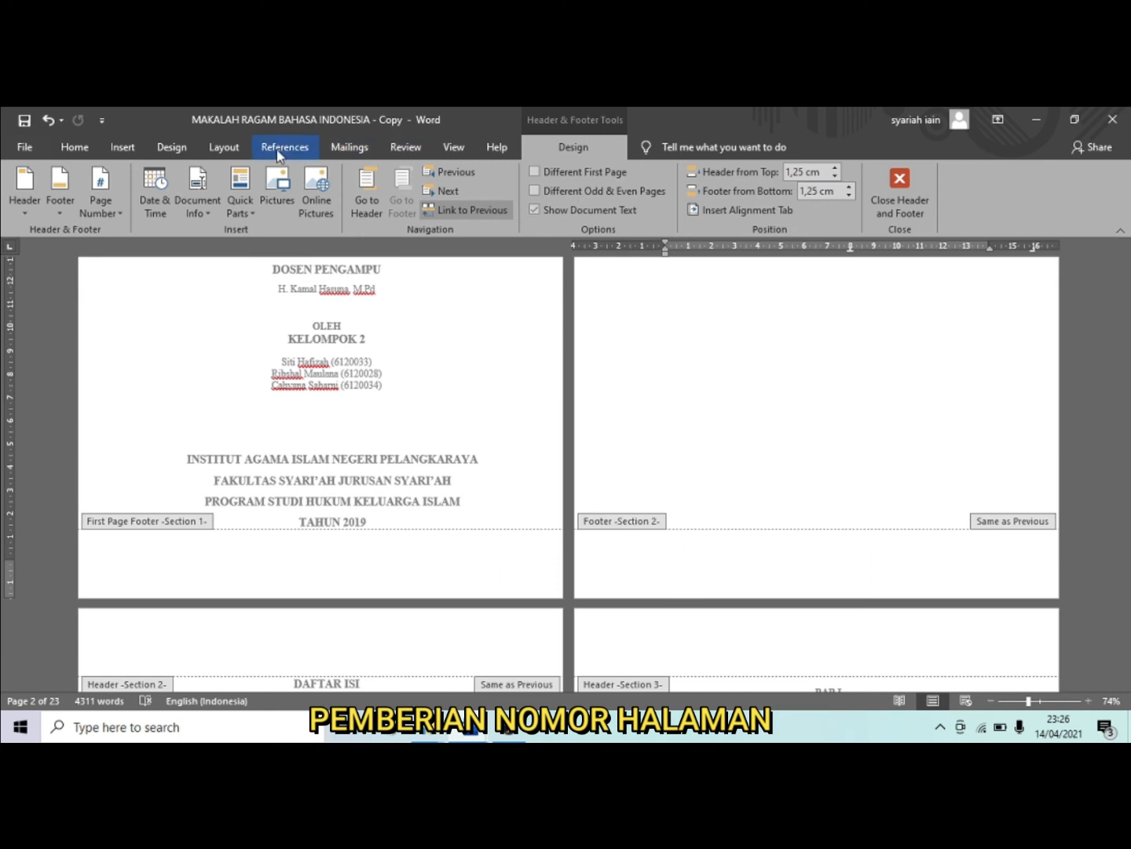
{"action": "left_click", "coordinate": [120, 211]}
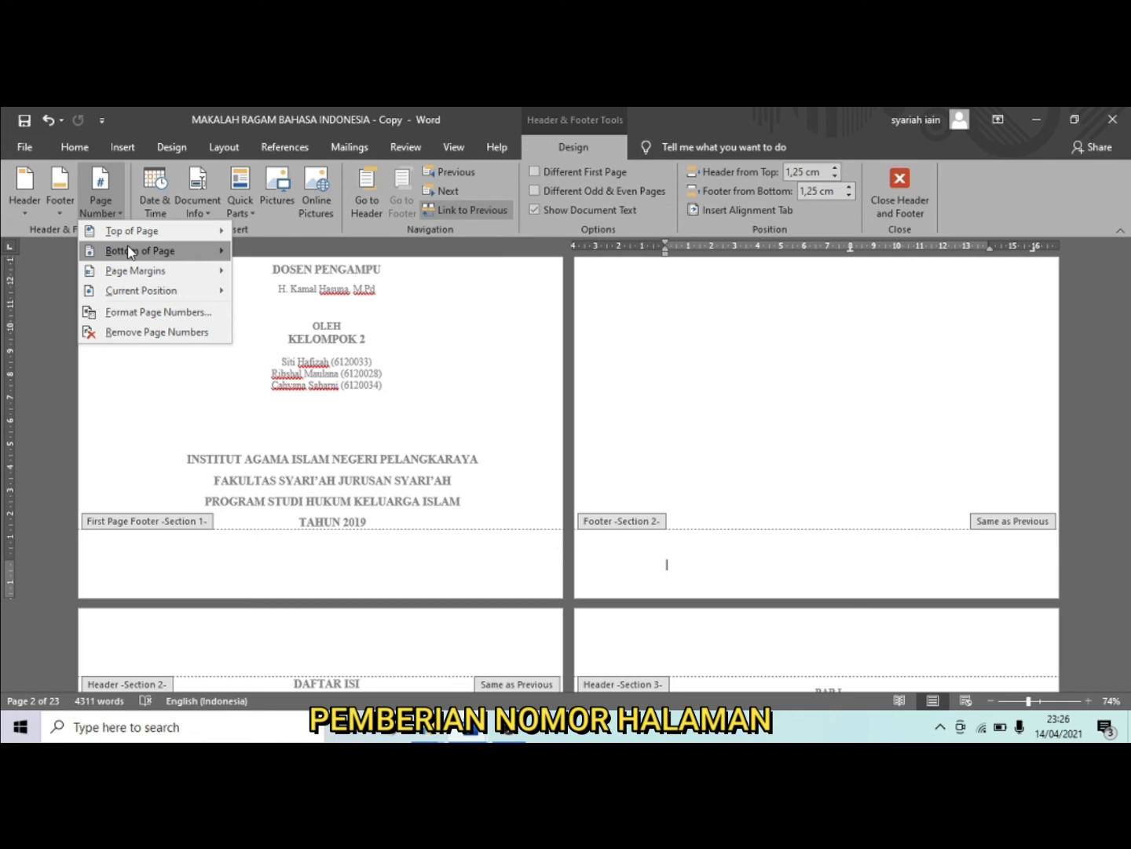
{"action": "mouse_move", "coordinate": [131, 252]}
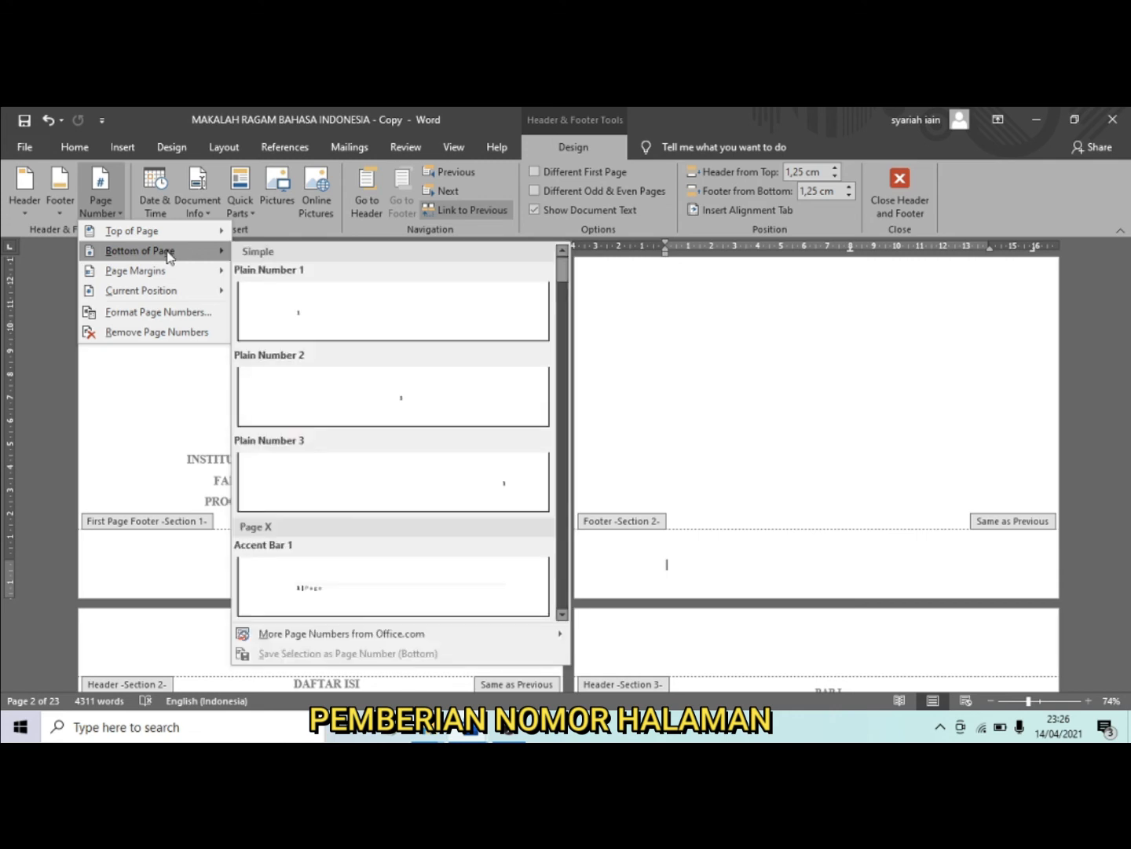
{"action": "left_click", "coordinate": [405, 382]}
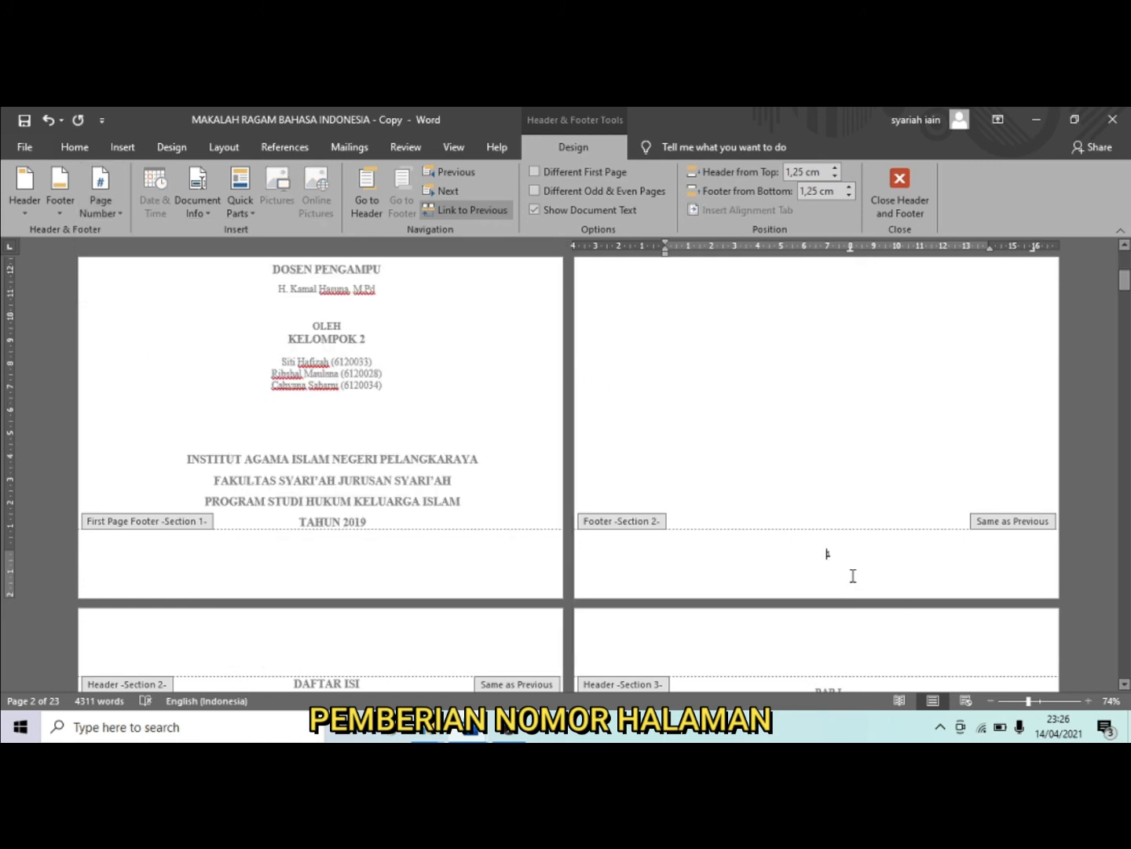
- Set the font size of the page number in the Section 2 footer to 72
{"action": "left_click_drag", "start_coordinate": [849, 553], "coordinate": [804, 553]}
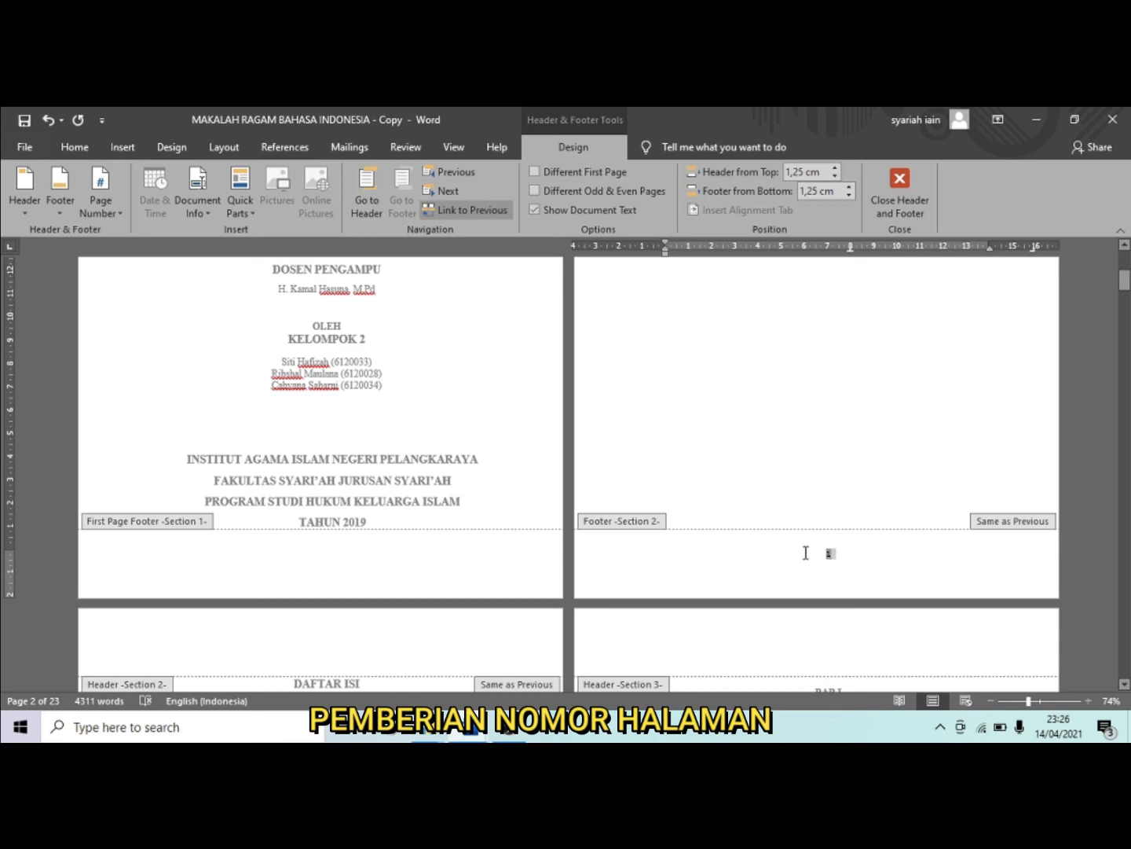
{"action": "left_click", "coordinate": [86, 150]}
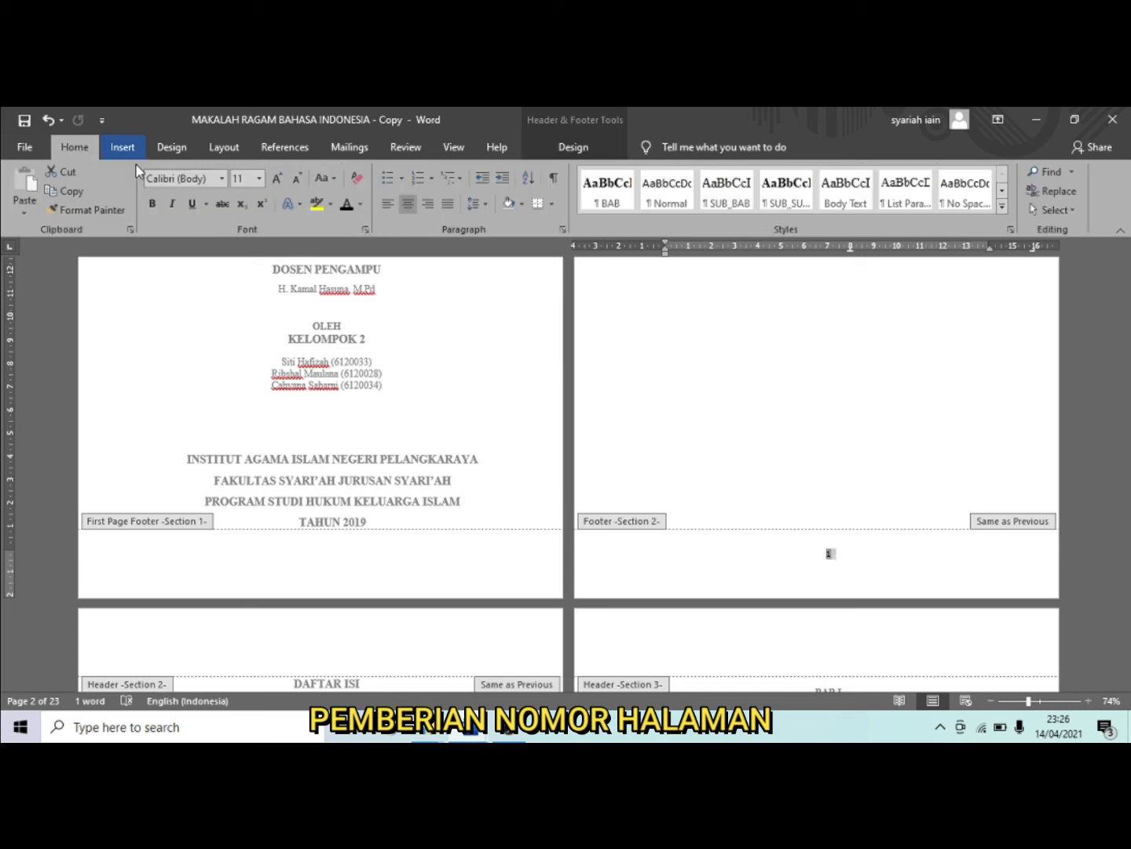
{"action": "left_click", "coordinate": [260, 179]}
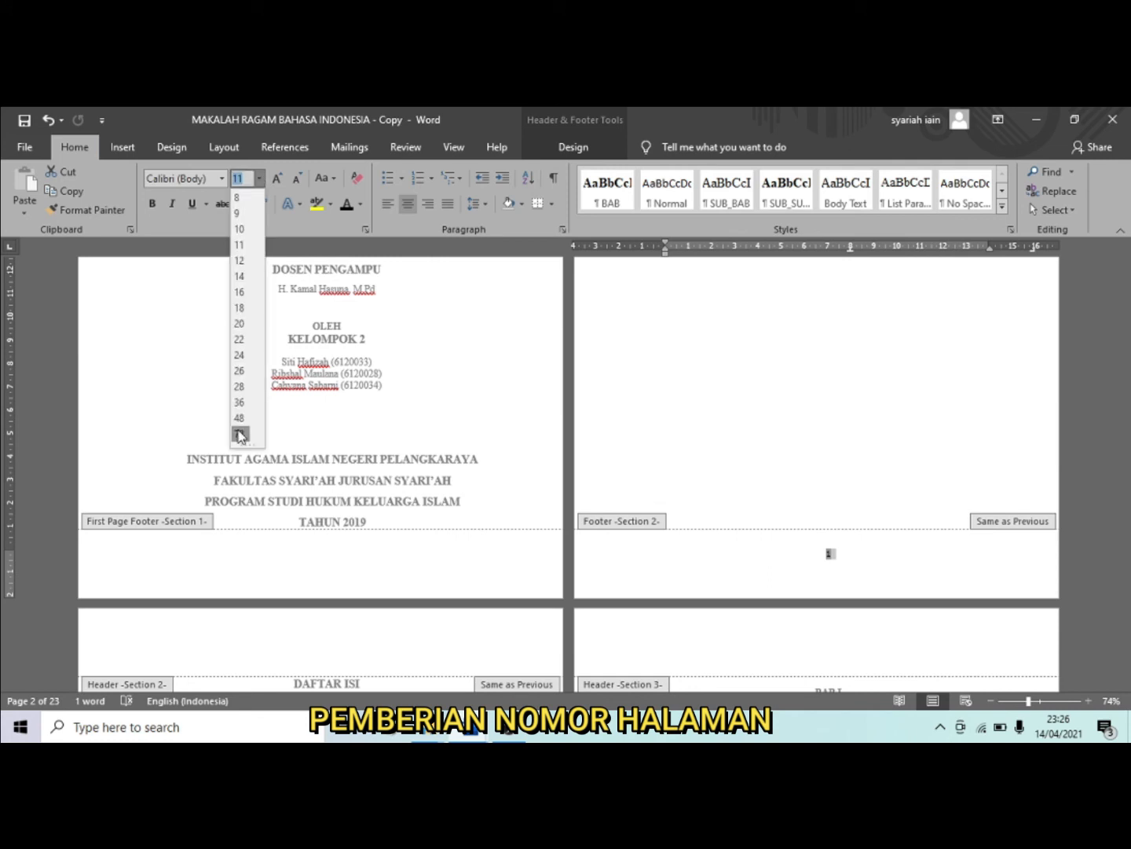
{"action": "left_click", "coordinate": [240, 435]}
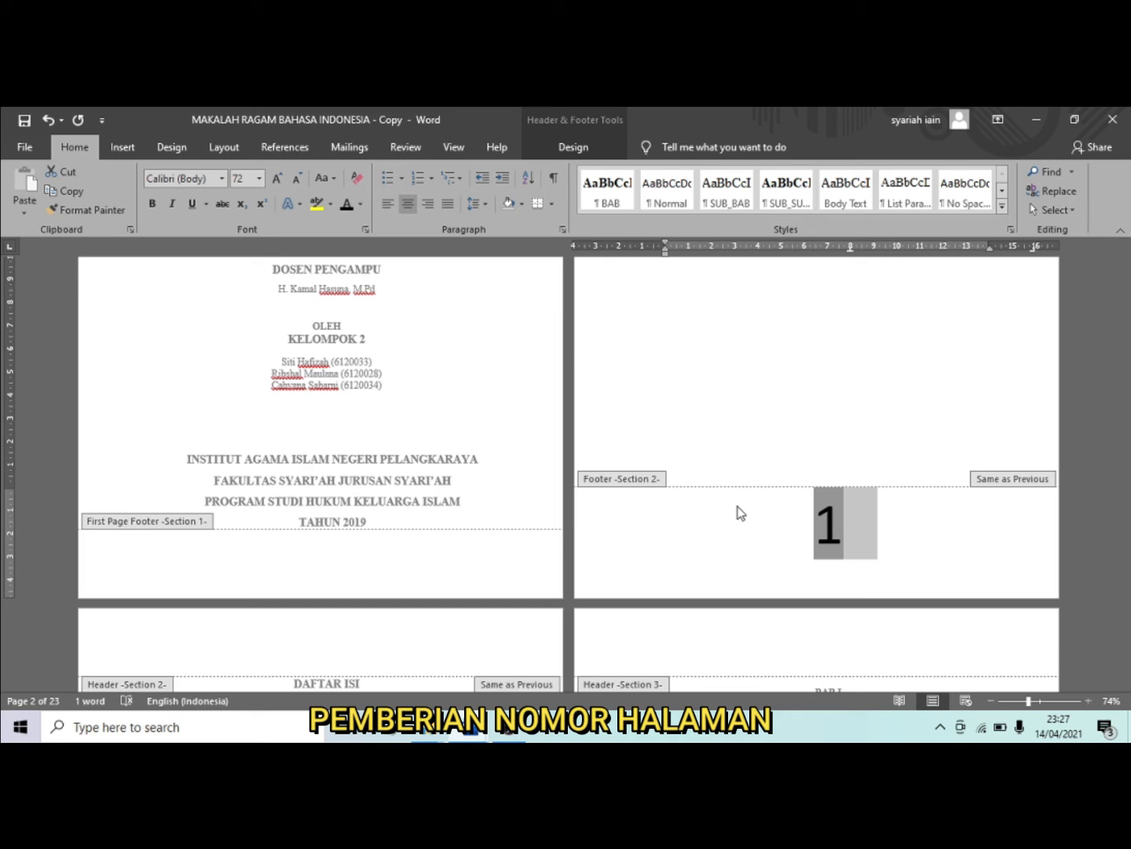
- Review the Section 2 footer number against the cover page and bring up the header and footer design options
{"action": "scroll", "coordinate": [775, 446], "scroll_direction": "up", "scroll_amount": 5}
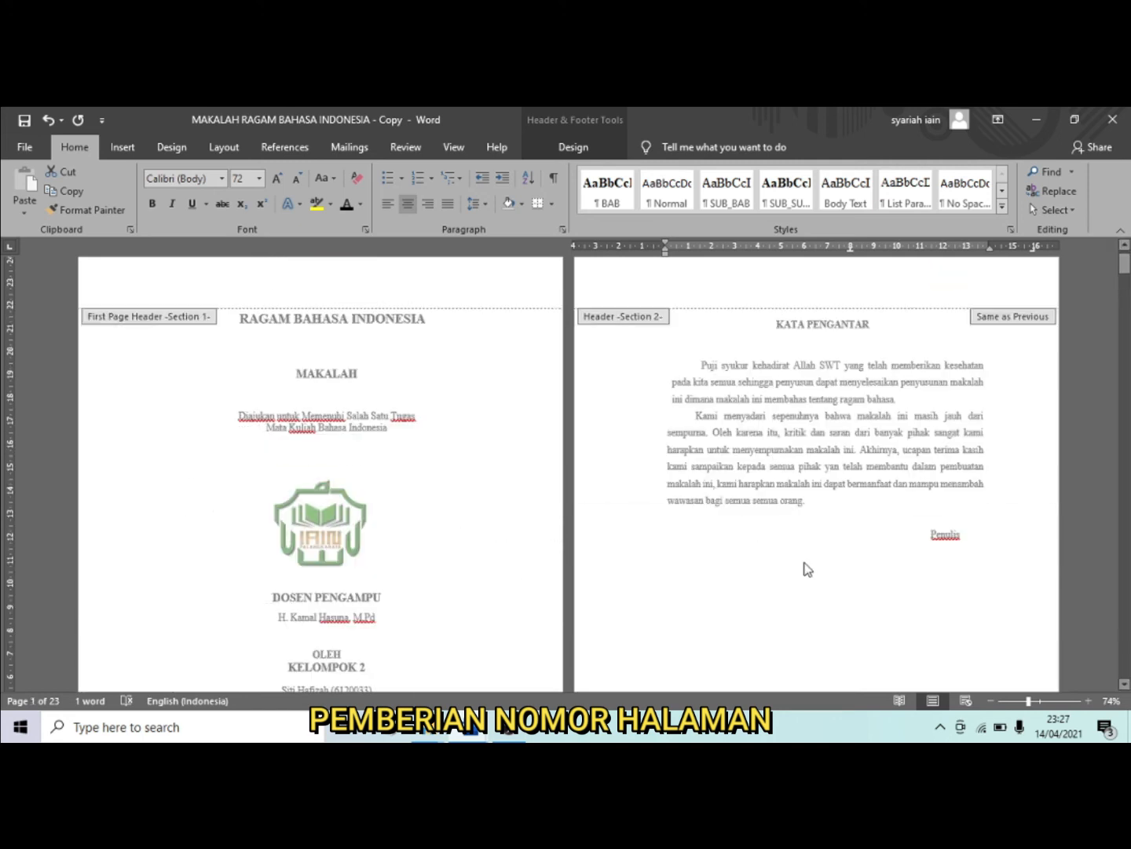
{"action": "scroll", "coordinate": [807, 569], "scroll_direction": "down", "scroll_amount": 5}
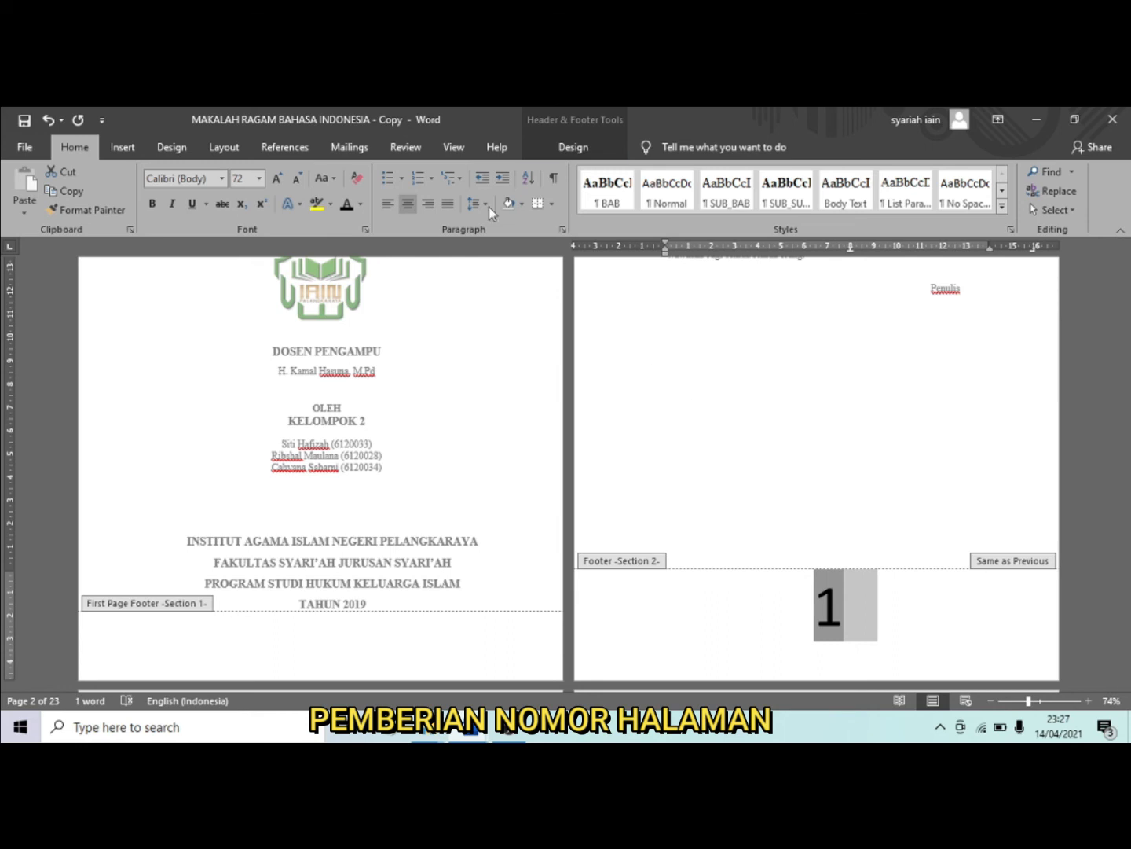
{"action": "left_click", "coordinate": [574, 149]}
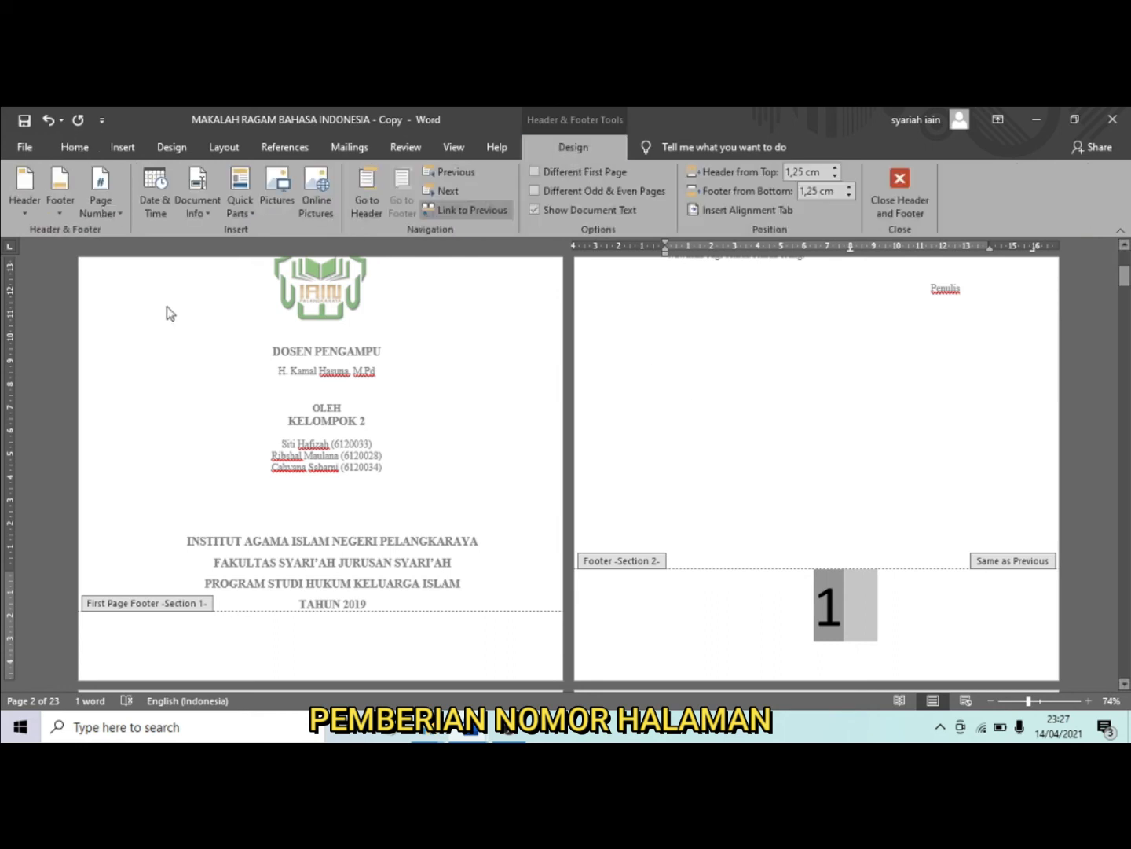
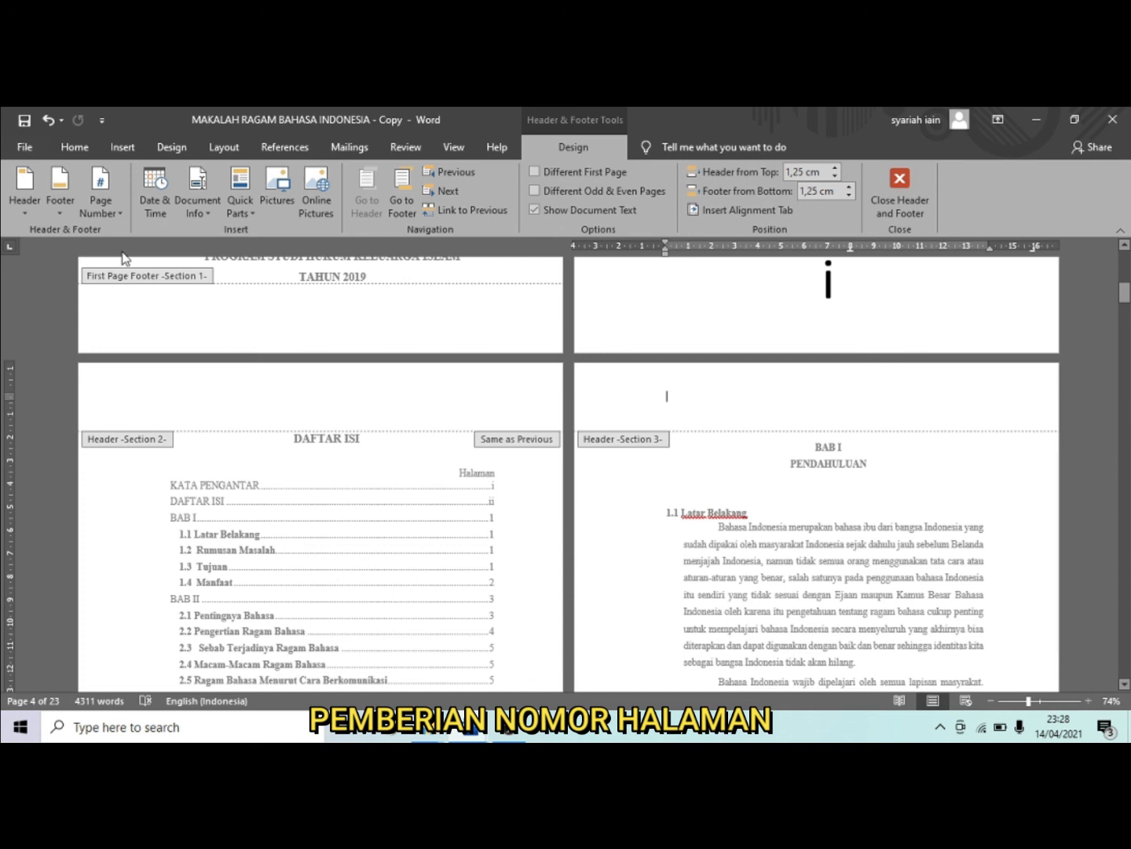
- Insert a right-aligned Plain Number 3 page number at the top of the BAB I page, in the Section 3 header
{"action": "left_click", "coordinate": [121, 215]}
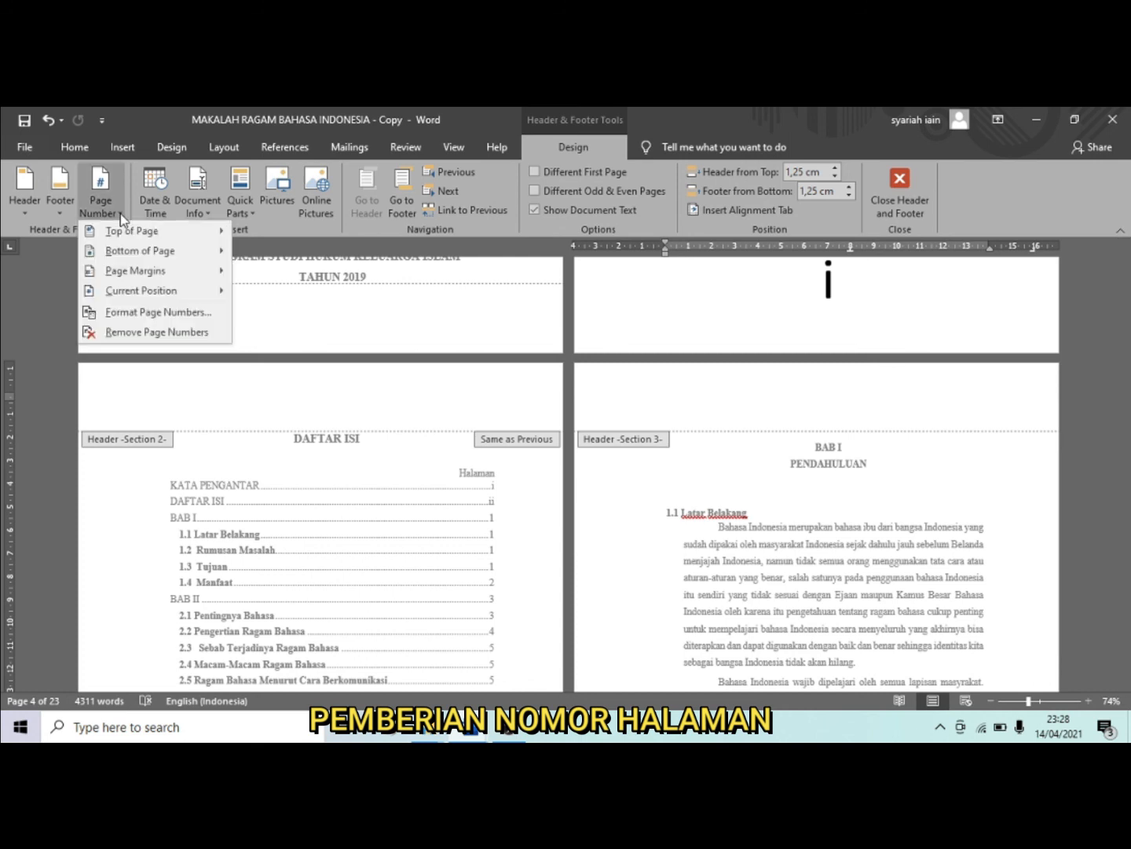
{"action": "mouse_move", "coordinate": [131, 240]}
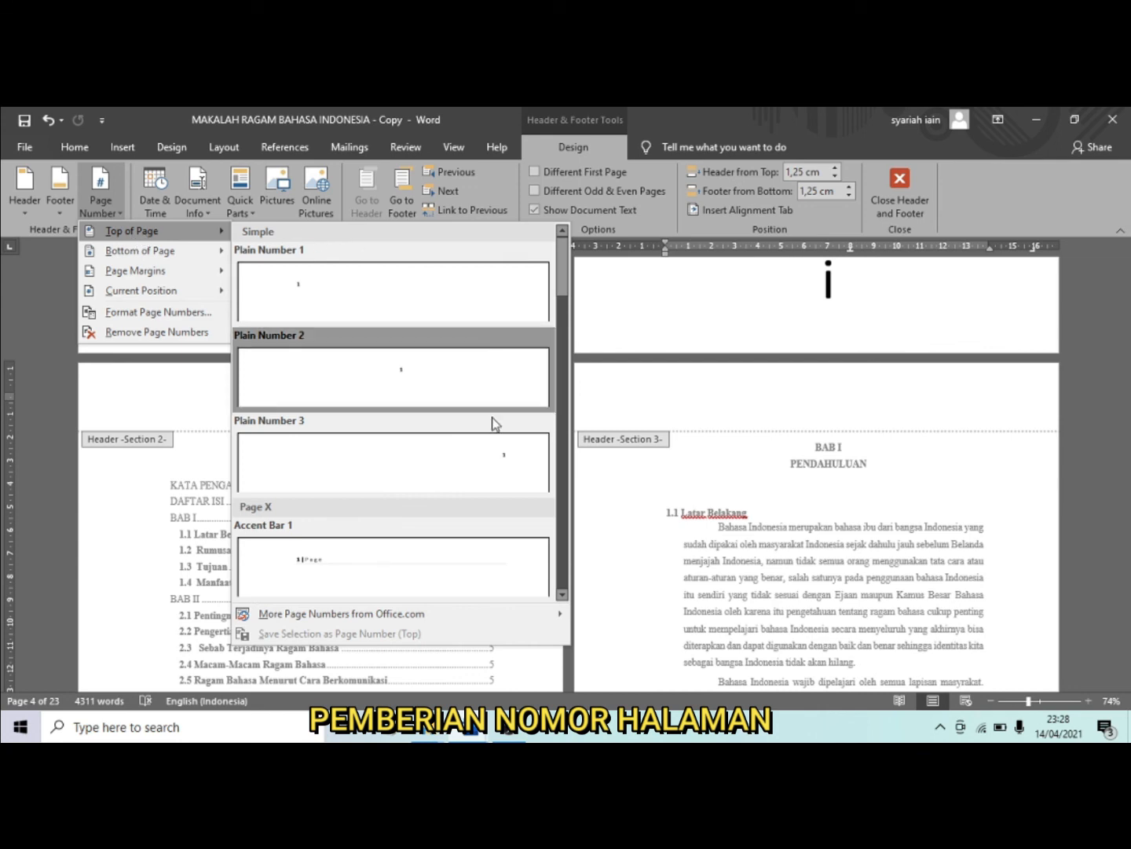
{"action": "left_click", "coordinate": [484, 445]}
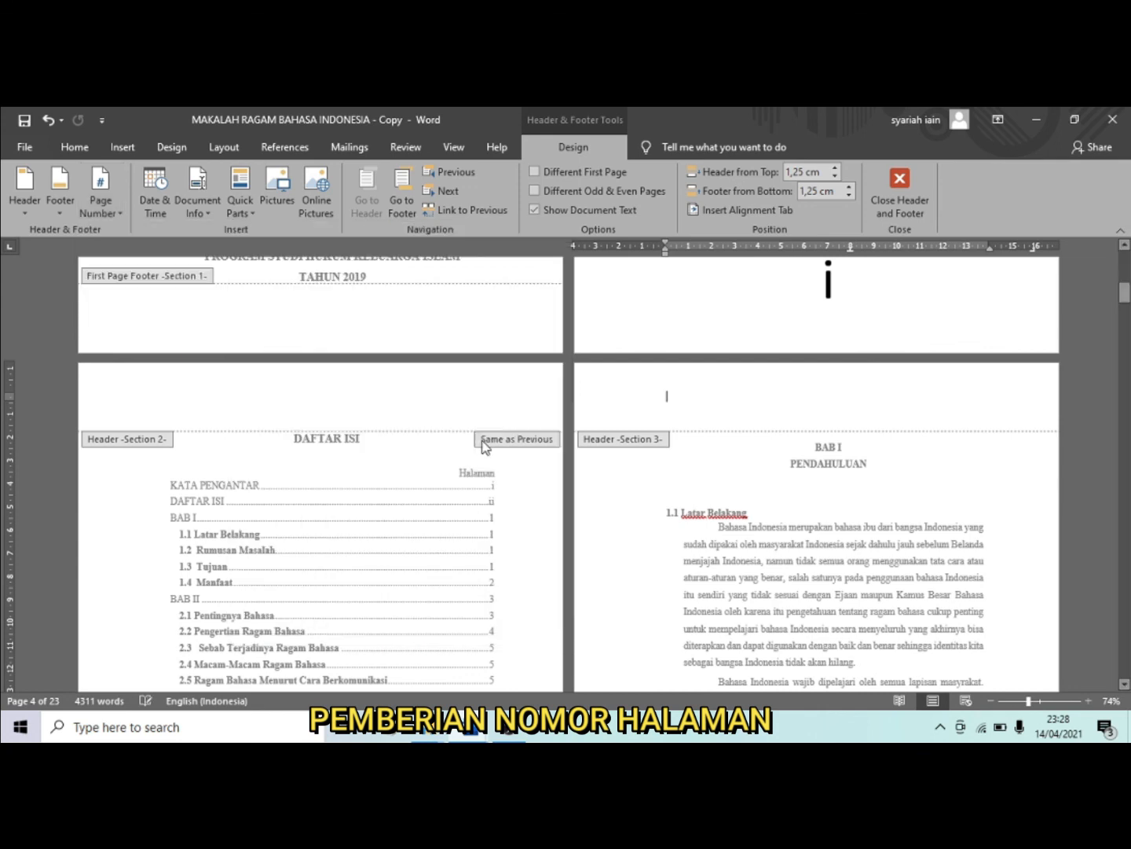
- Set the font size of the page number in the Section 3 header to 72
{"action": "left_click_drag", "start_coordinate": [996, 396], "coordinate": [984, 397]}
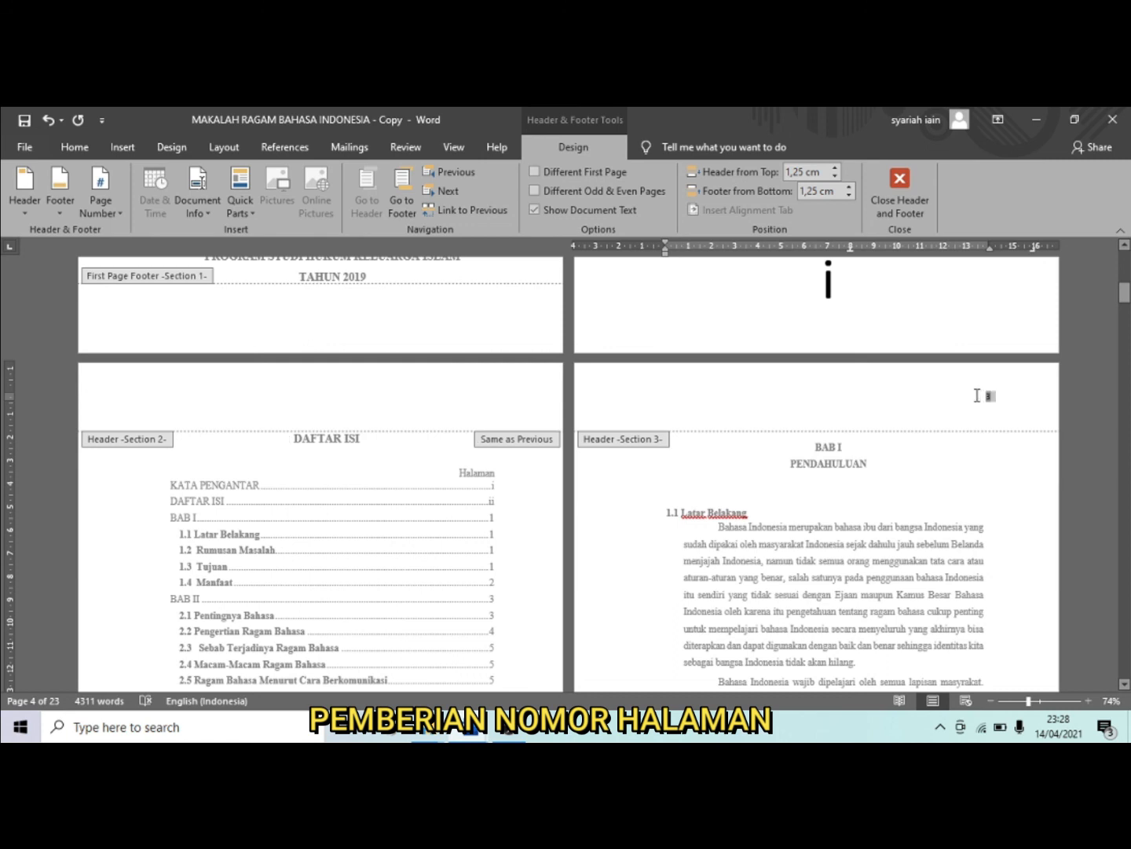
{"action": "left_click", "coordinate": [100, 202]}
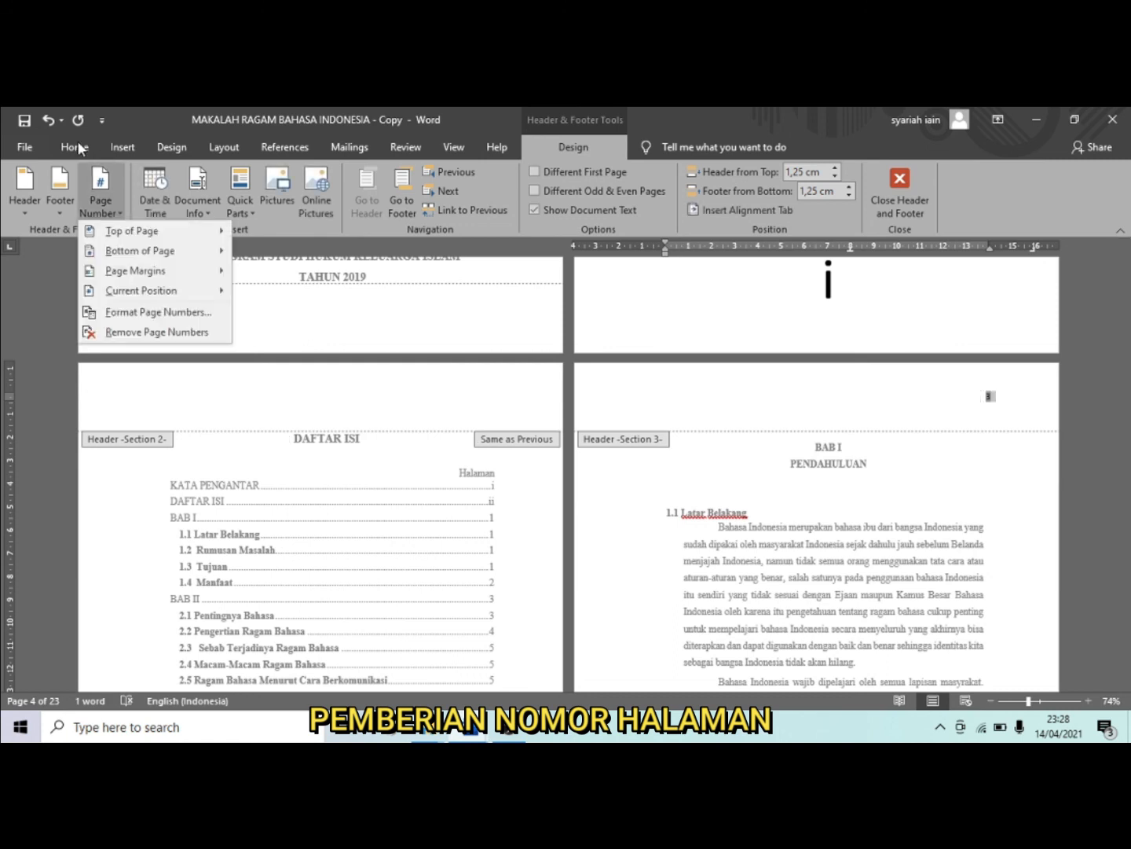
{"action": "left_click", "coordinate": [78, 147]}
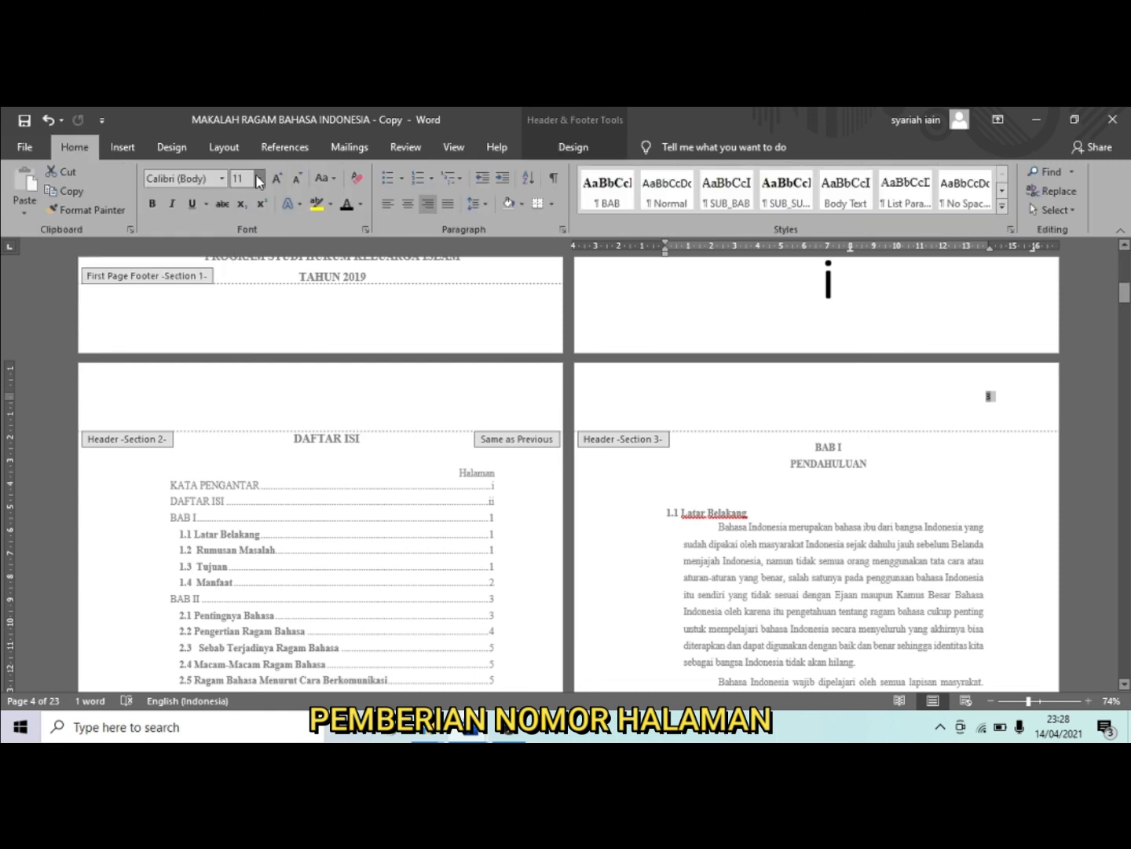
{"action": "left_click", "coordinate": [258, 179]}
{"action": "left_click", "coordinate": [238, 434]}
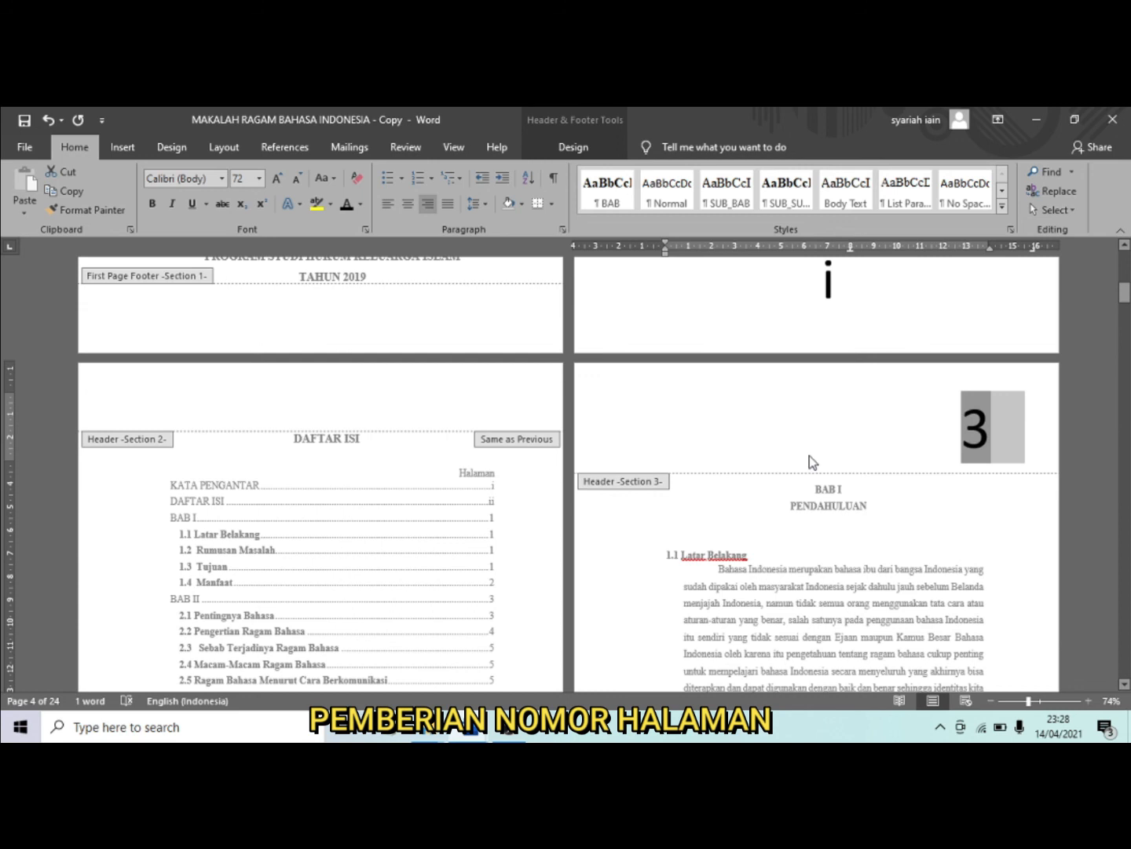
- Format the Section 3 page numbers to start at 1 instead of continuing from the previous section
{"action": "left_click", "coordinate": [585, 149]}
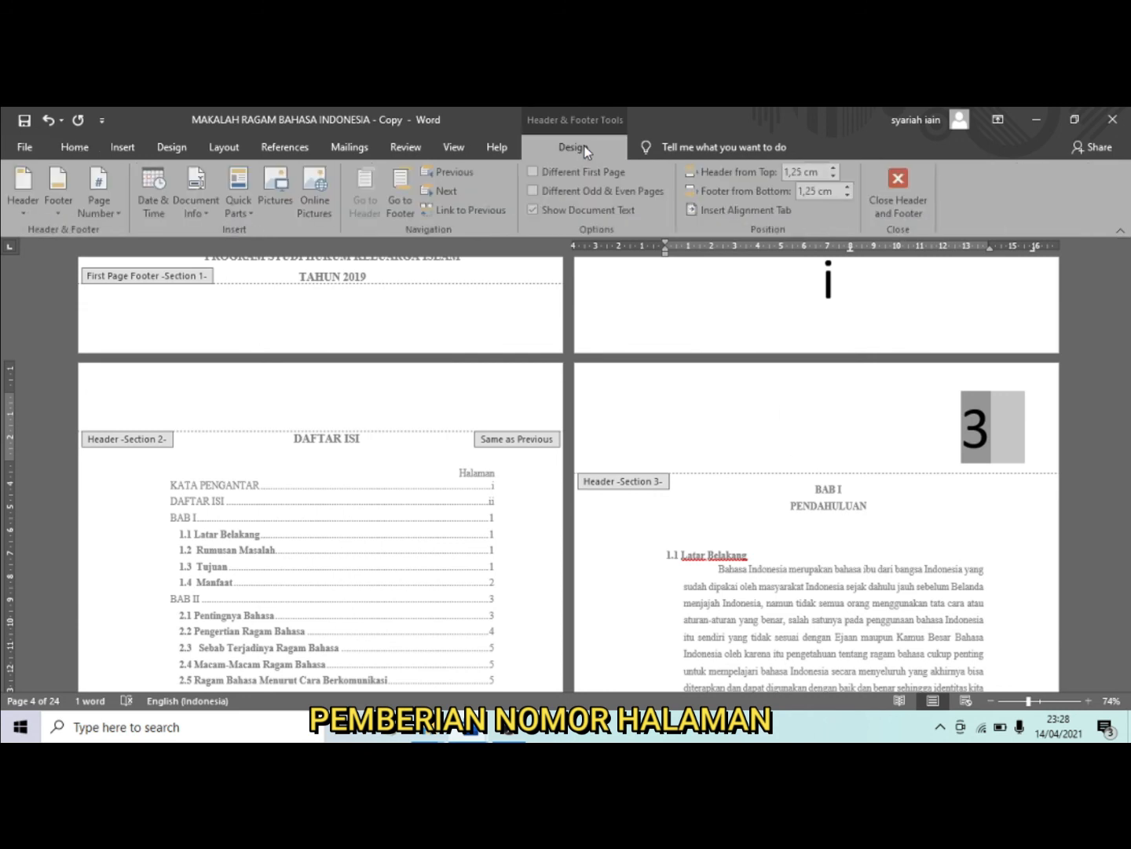
{"action": "scroll", "coordinate": [894, 518], "scroll_direction": "down", "scroll_amount": 3}
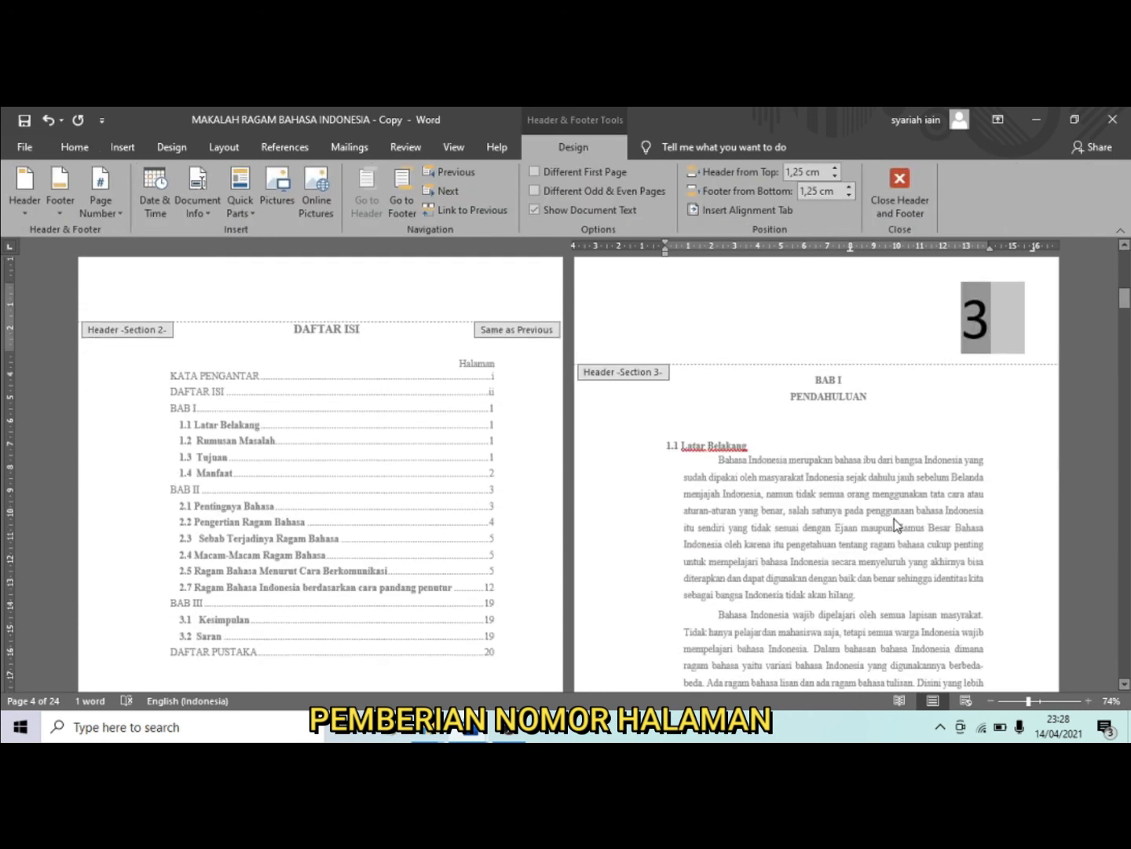
{"action": "scroll", "coordinate": [895, 520], "scroll_direction": "down", "scroll_amount": 4}
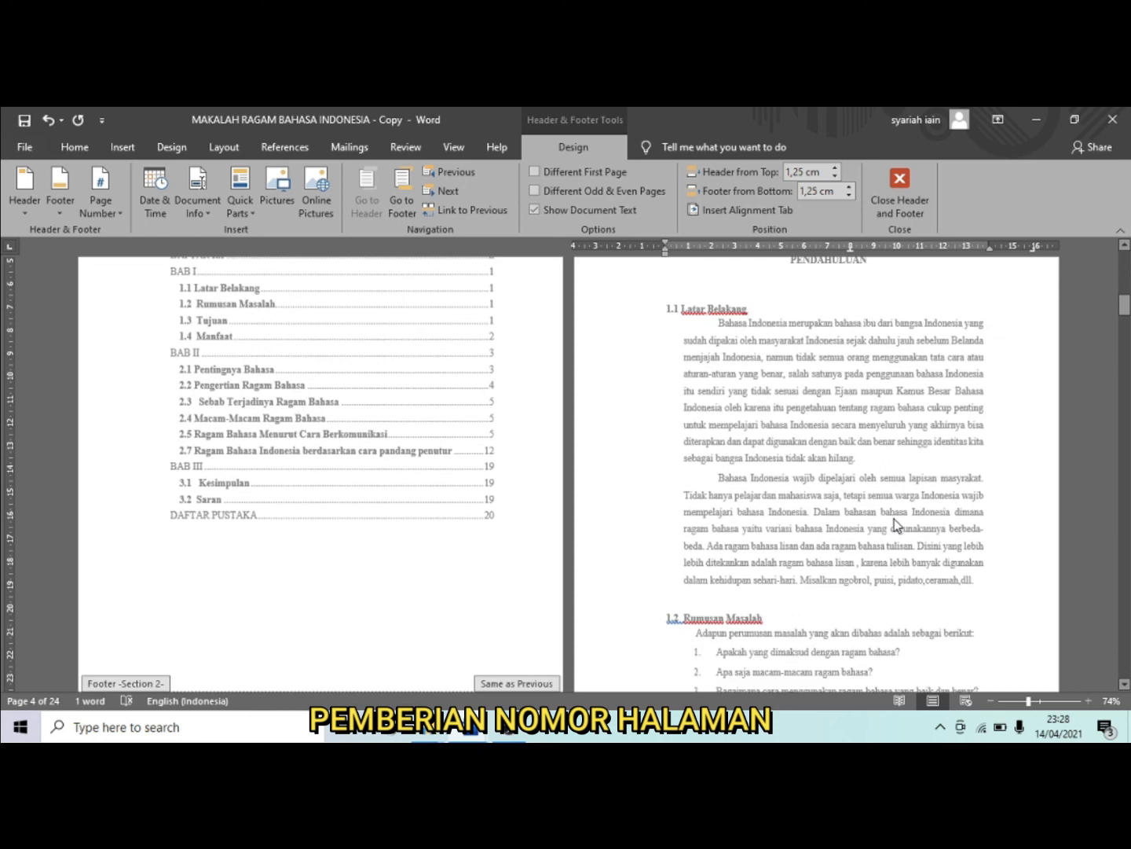
{"action": "scroll", "coordinate": [894, 519], "scroll_direction": "down", "scroll_amount": 5}
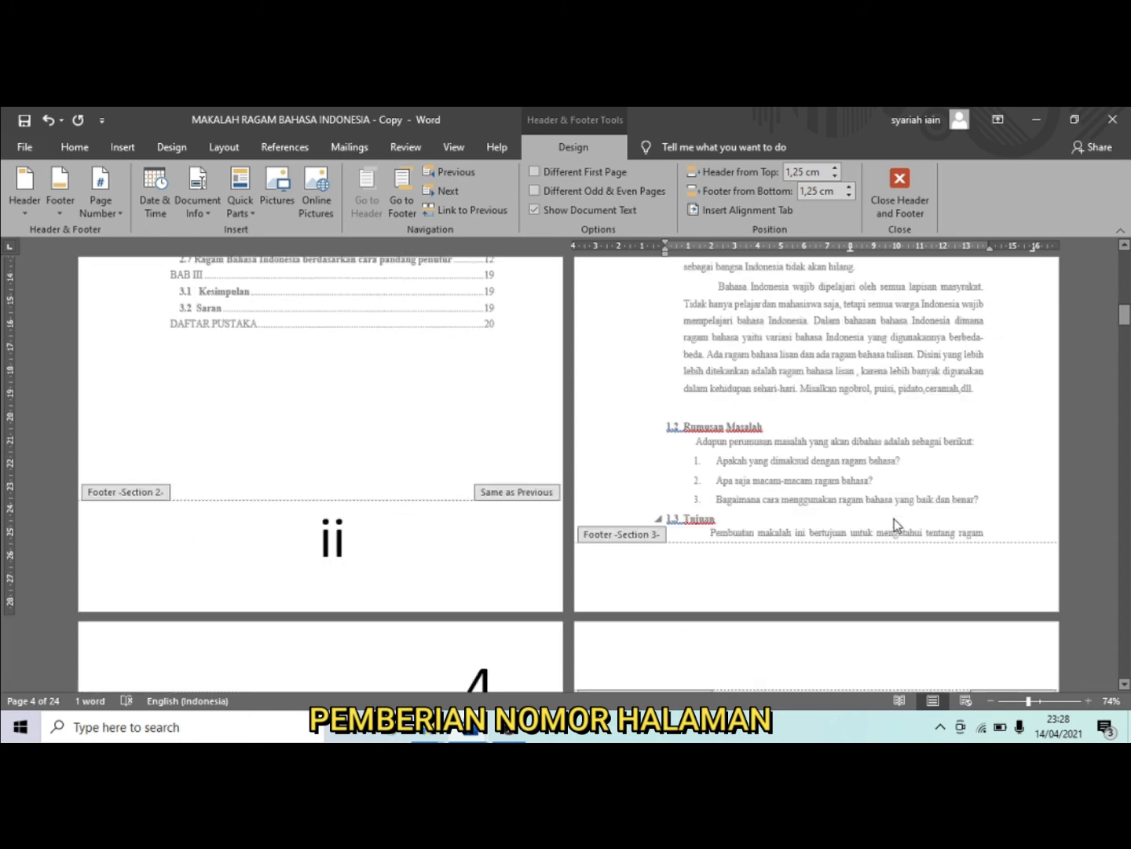
{"action": "scroll", "coordinate": [895, 519], "scroll_direction": "up", "scroll_amount": 12}
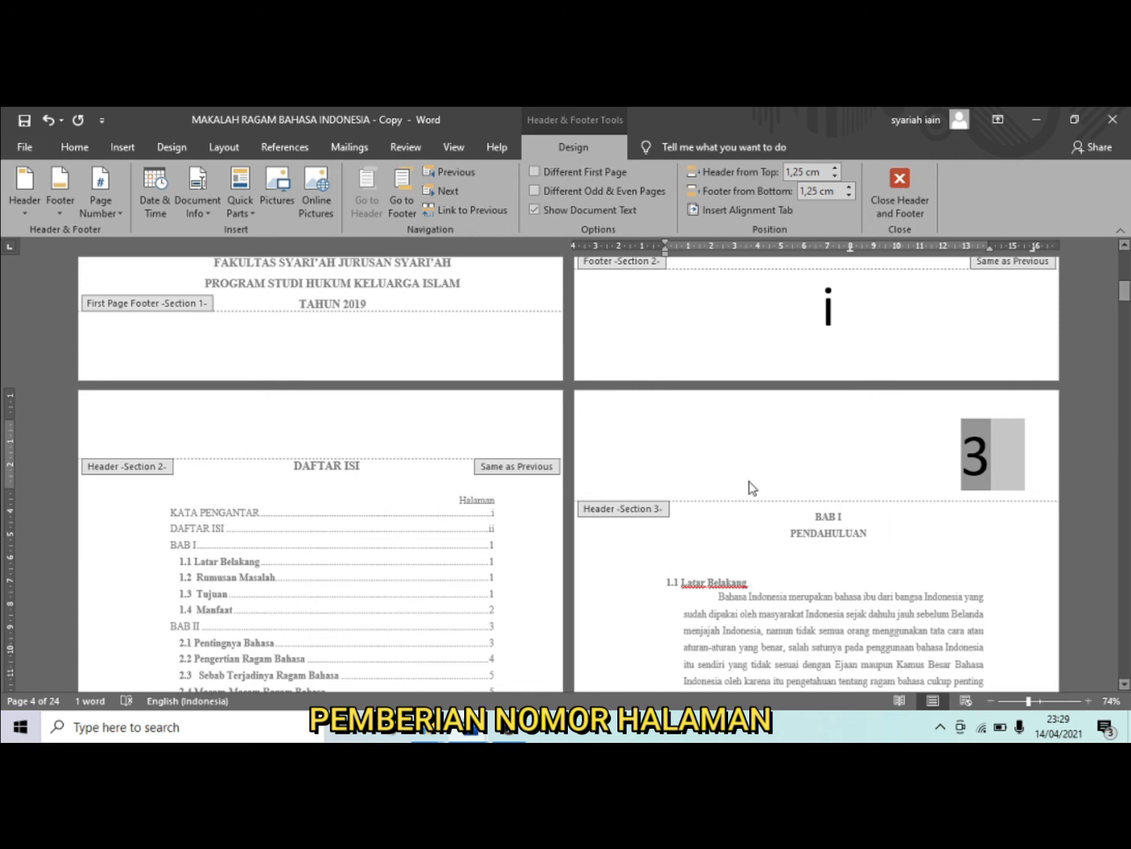
{"action": "left_click", "coordinate": [114, 218]}
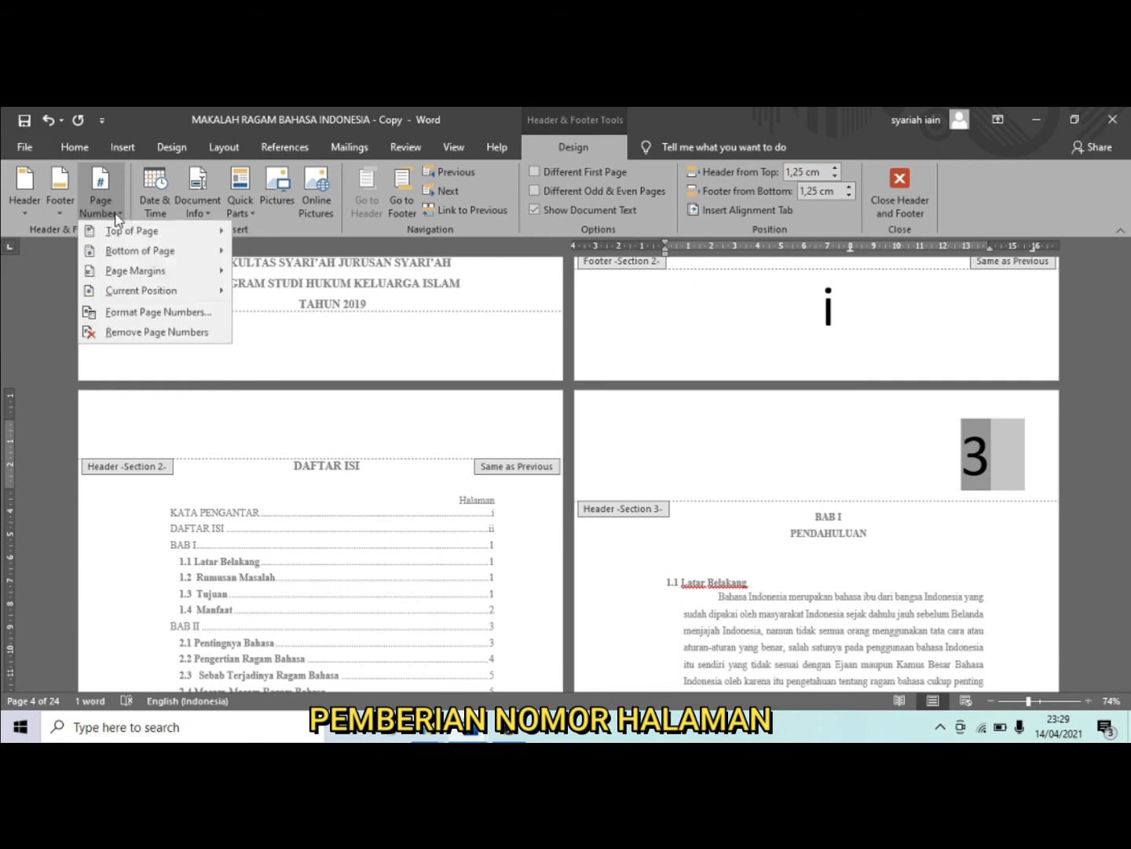
{"action": "left_click", "coordinate": [163, 312]}
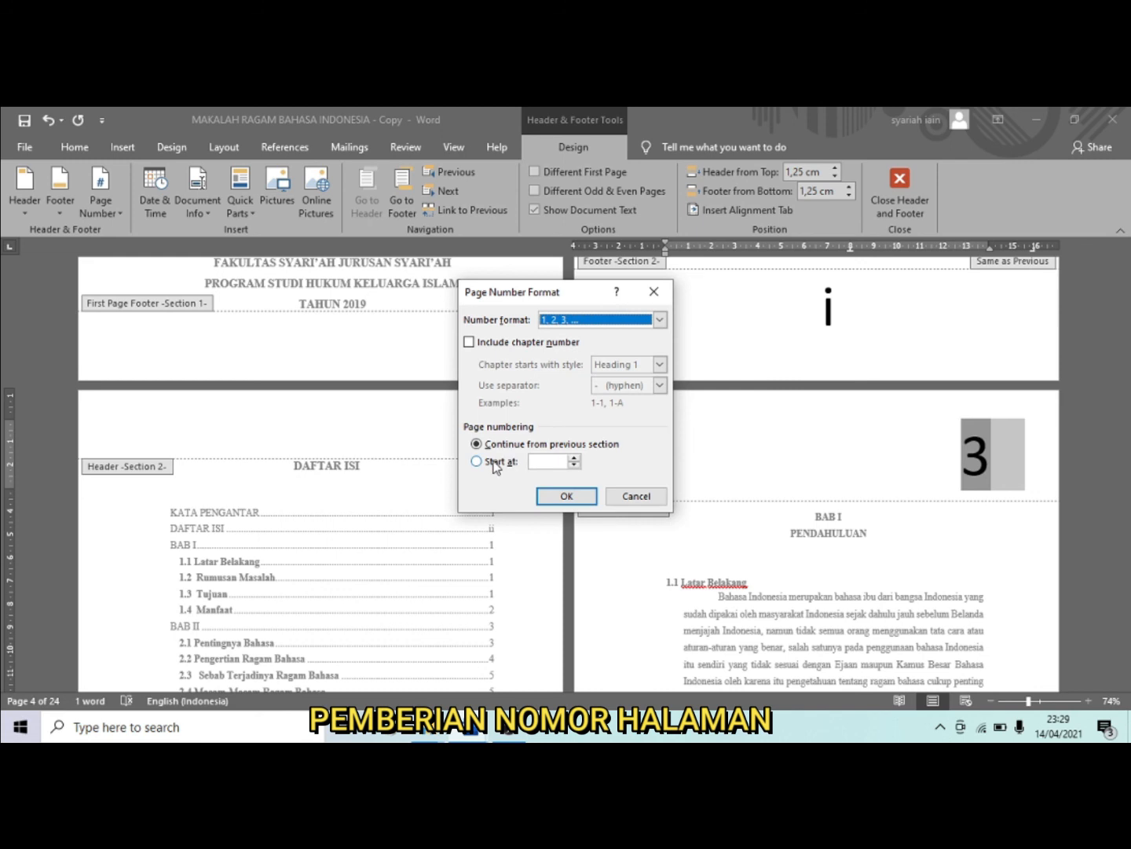
{"action": "left_click", "coordinate": [492, 461]}
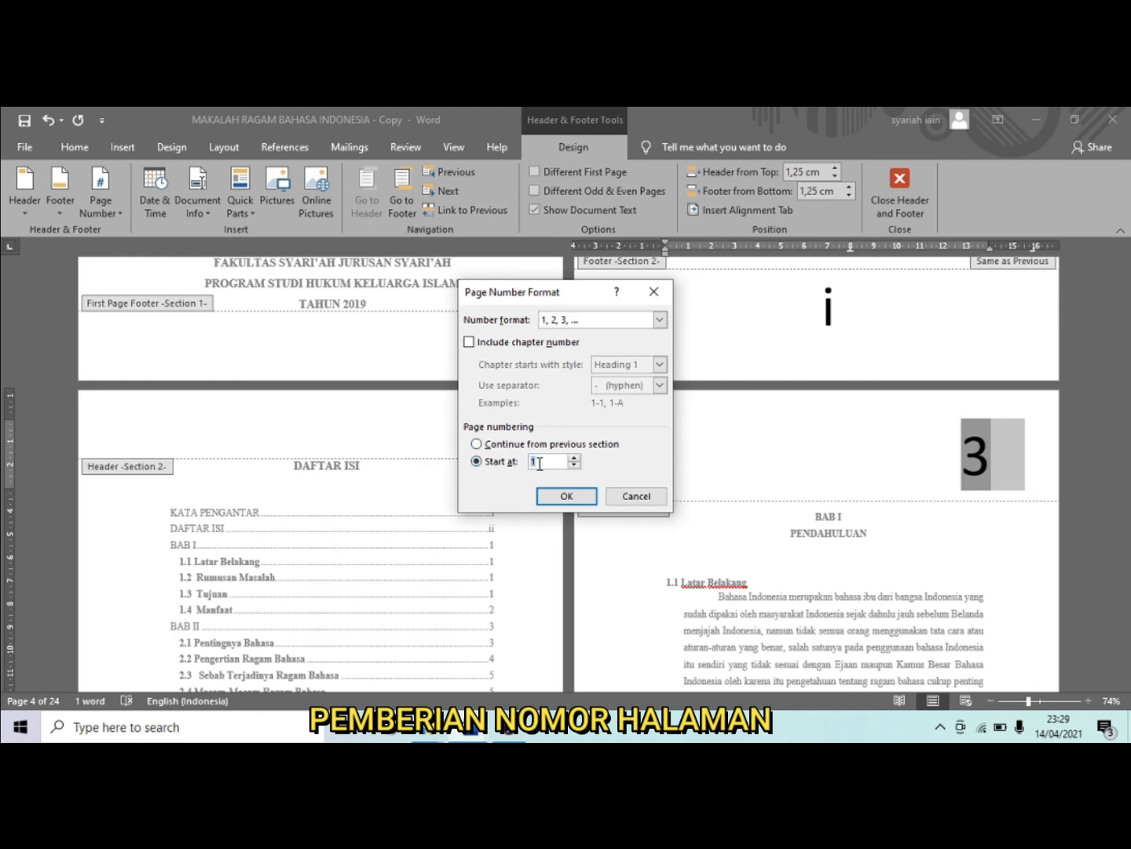
{"action": "left_click", "coordinate": [562, 496]}
- Enable Different First Page for Section 3, starting on the BAB I page
{"action": "scroll", "coordinate": [562, 495], "scroll_direction": "down", "scroll_amount": 3}
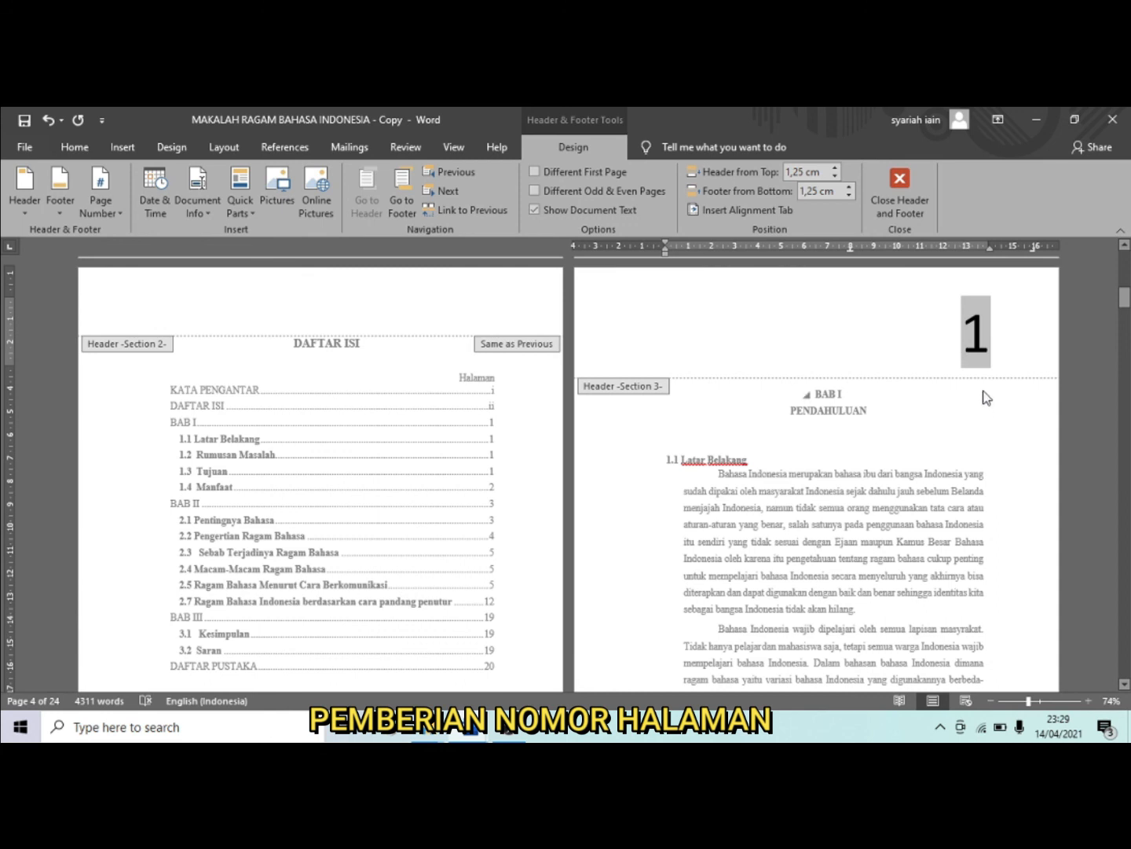
{"action": "scroll", "coordinate": [983, 393], "scroll_direction": "down", "scroll_amount": 3}
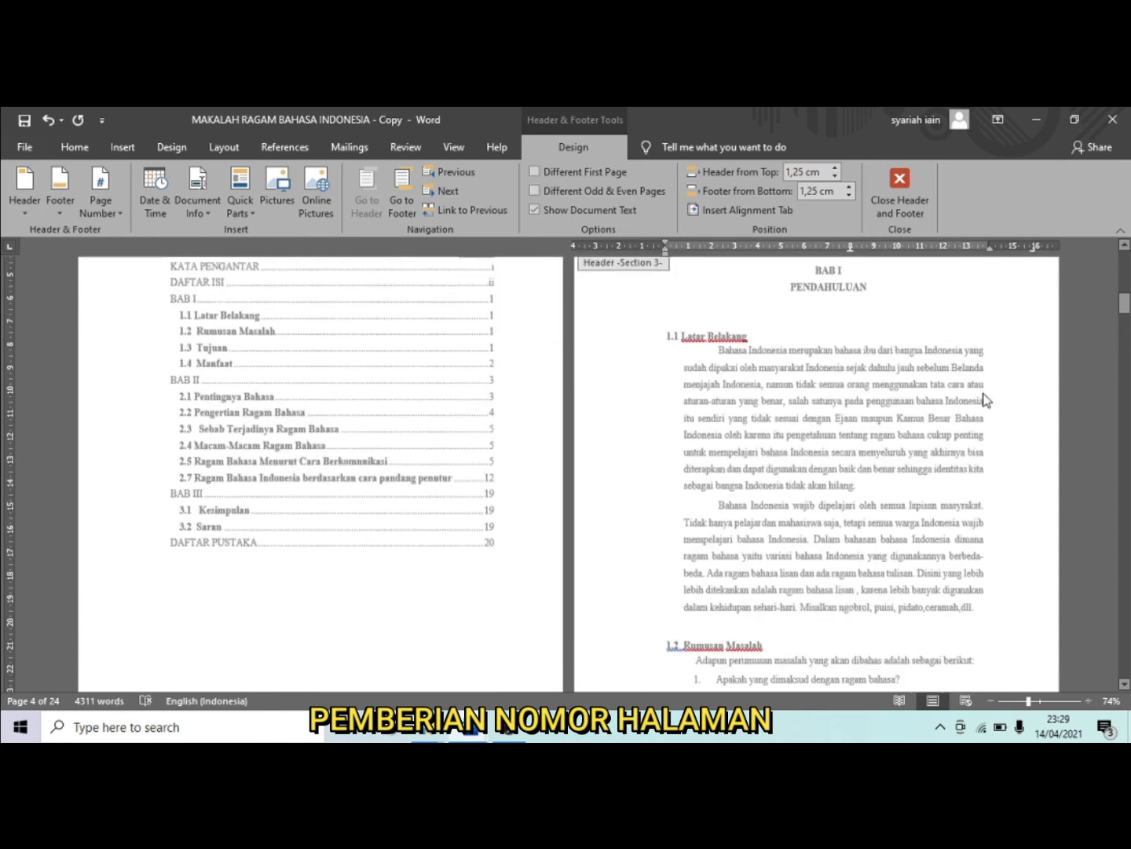
{"action": "scroll", "coordinate": [987, 400], "scroll_direction": "down", "scroll_amount": 6}
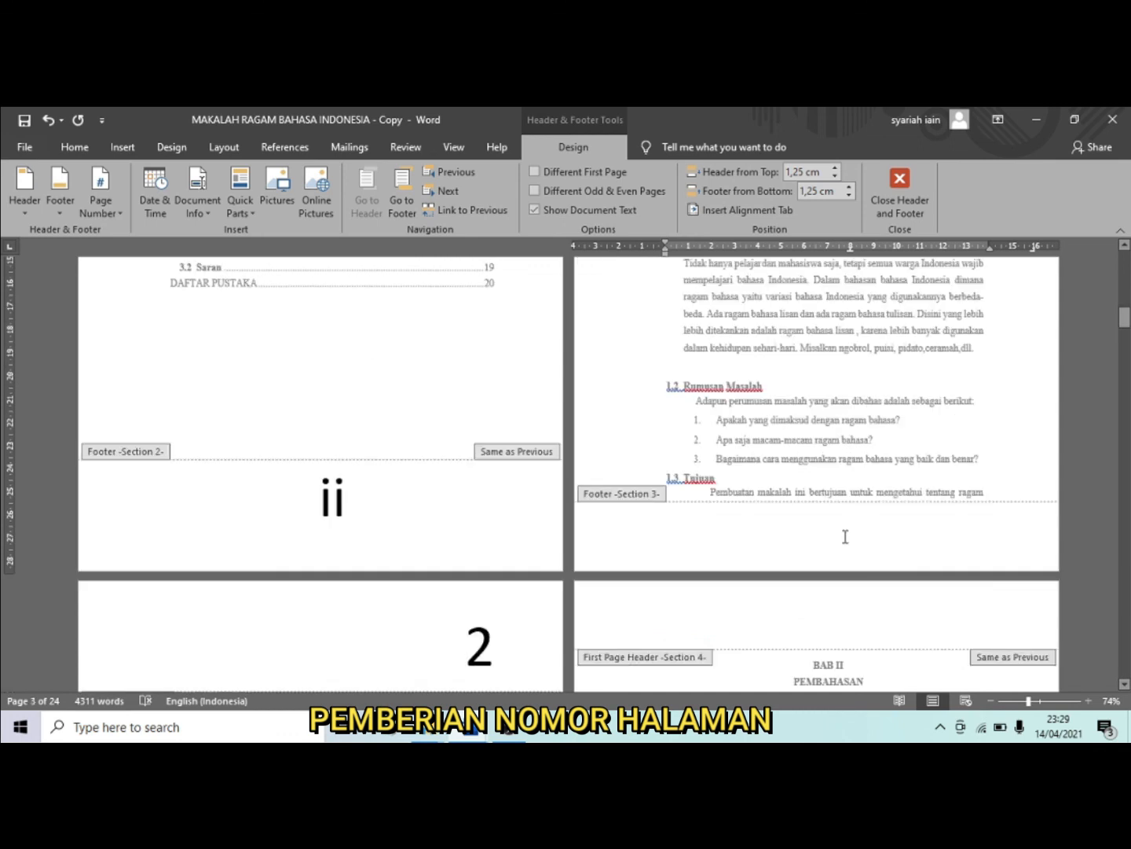
{"action": "scroll", "coordinate": [844, 537], "scroll_direction": "up", "scroll_amount": 9}
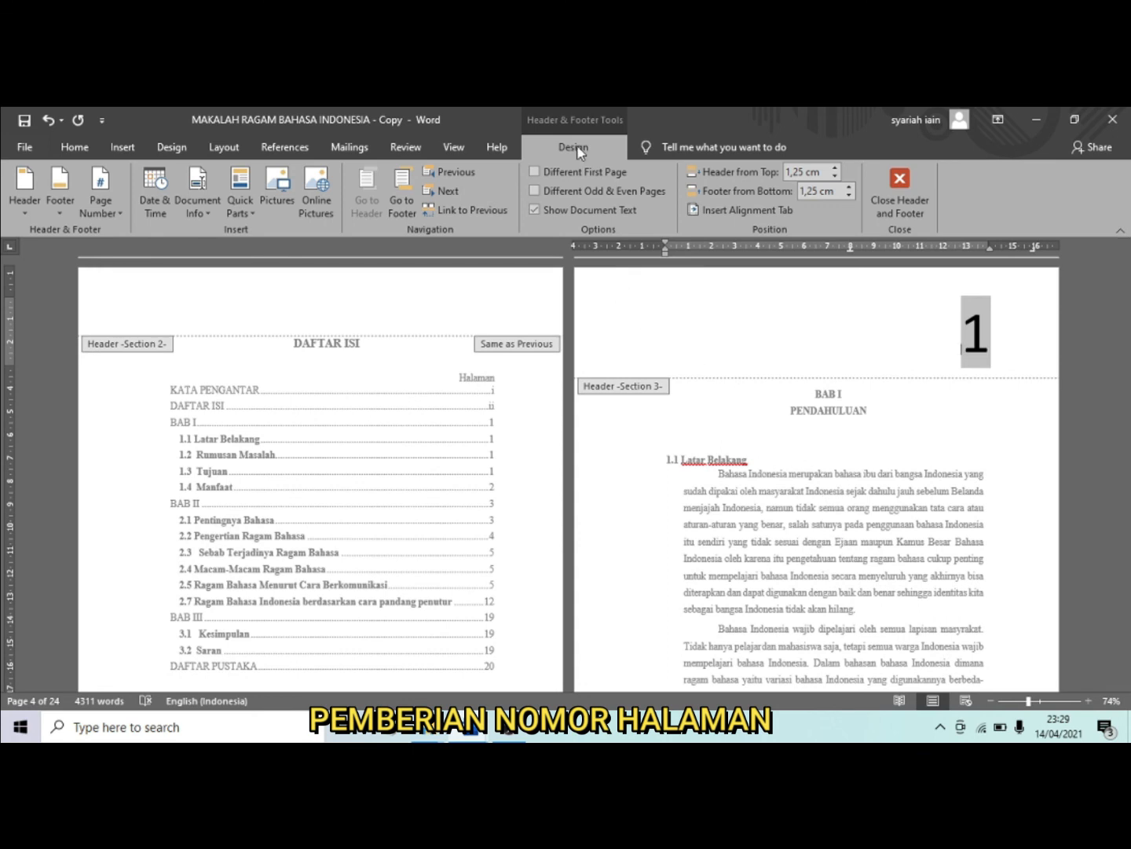
{"action": "left_click", "coordinate": [533, 173]}
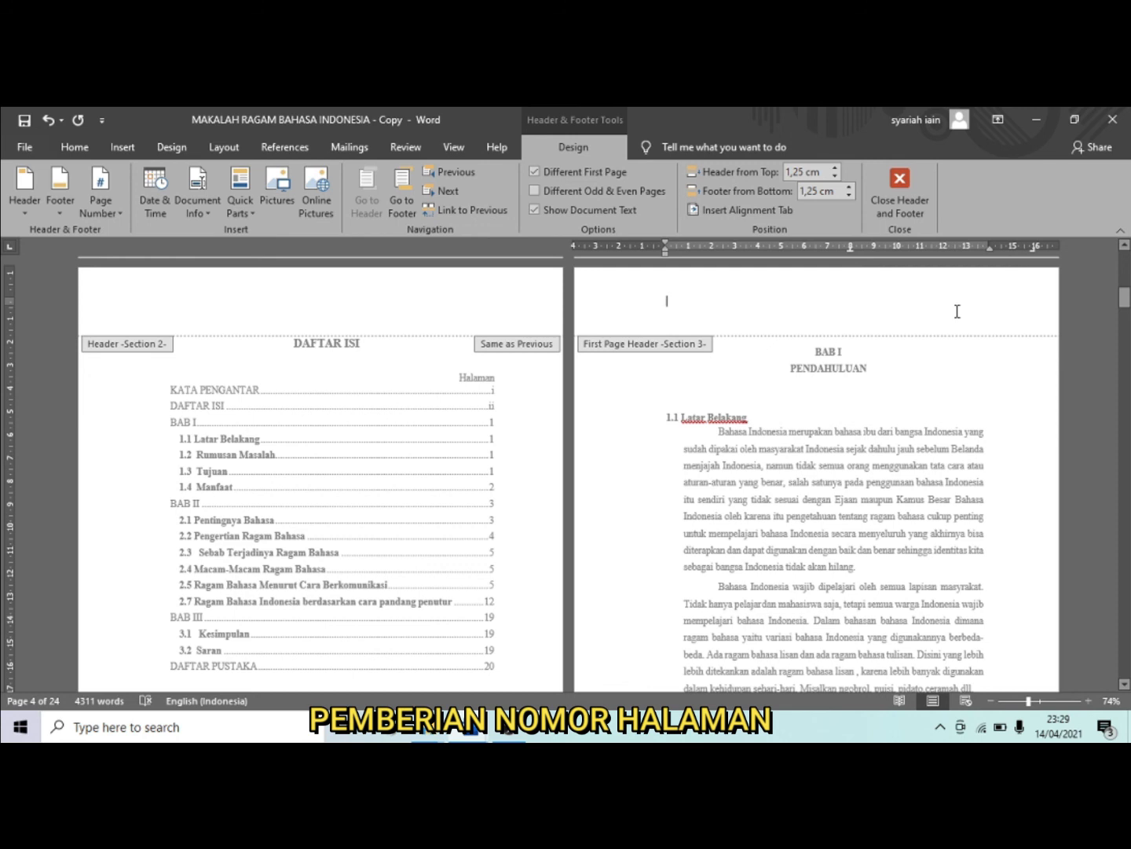
- Insert a centred Plain Number 2 page number at the bottom of the BAB I page, in Section 3's first page footer
{"action": "scroll", "coordinate": [712, 513], "scroll_direction": "down", "scroll_amount": 5}
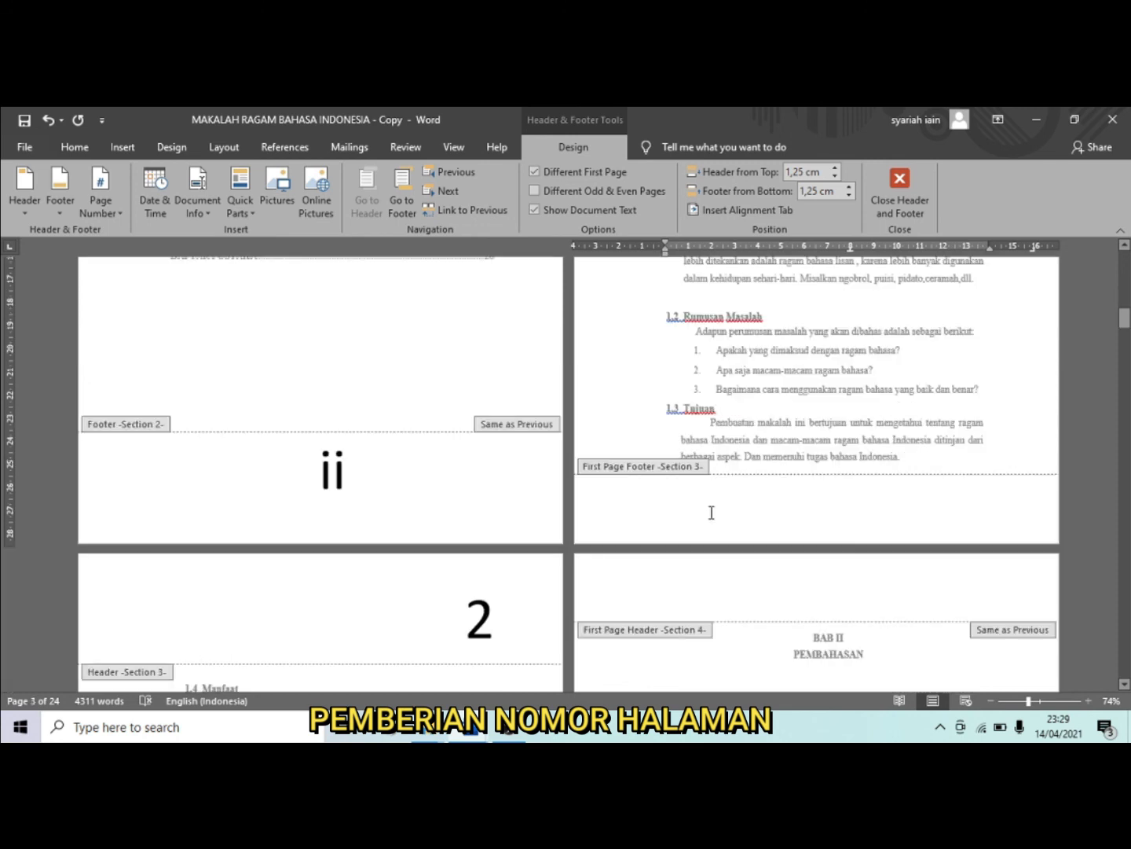
{"action": "left_click", "coordinate": [712, 512]}
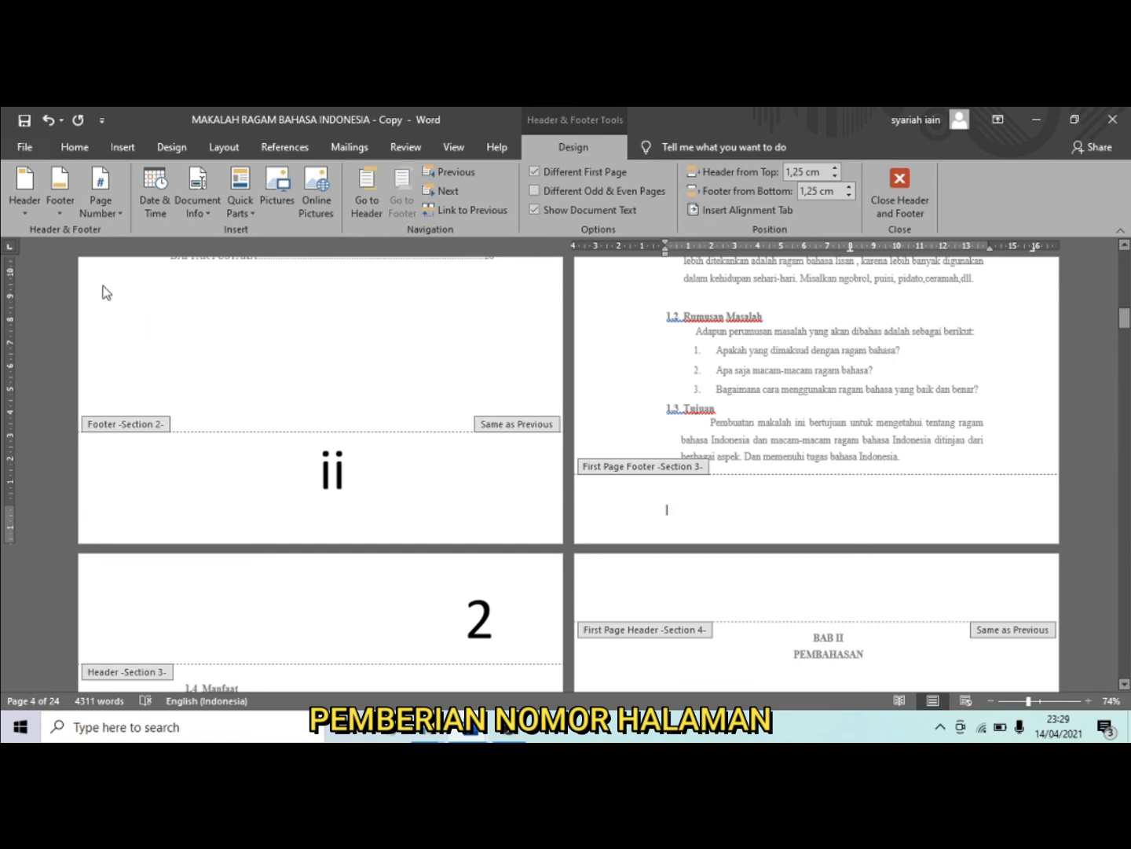
{"action": "left_click", "coordinate": [118, 213]}
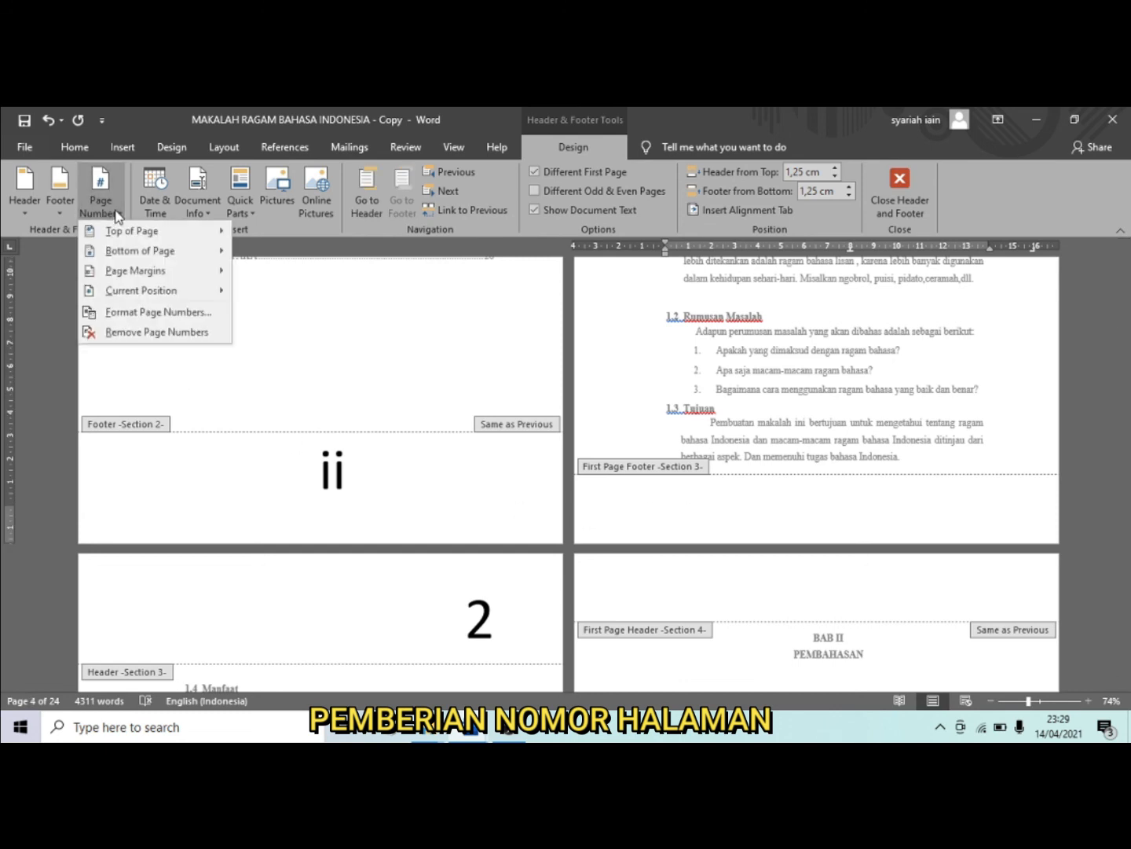
{"action": "mouse_move", "coordinate": [161, 253]}
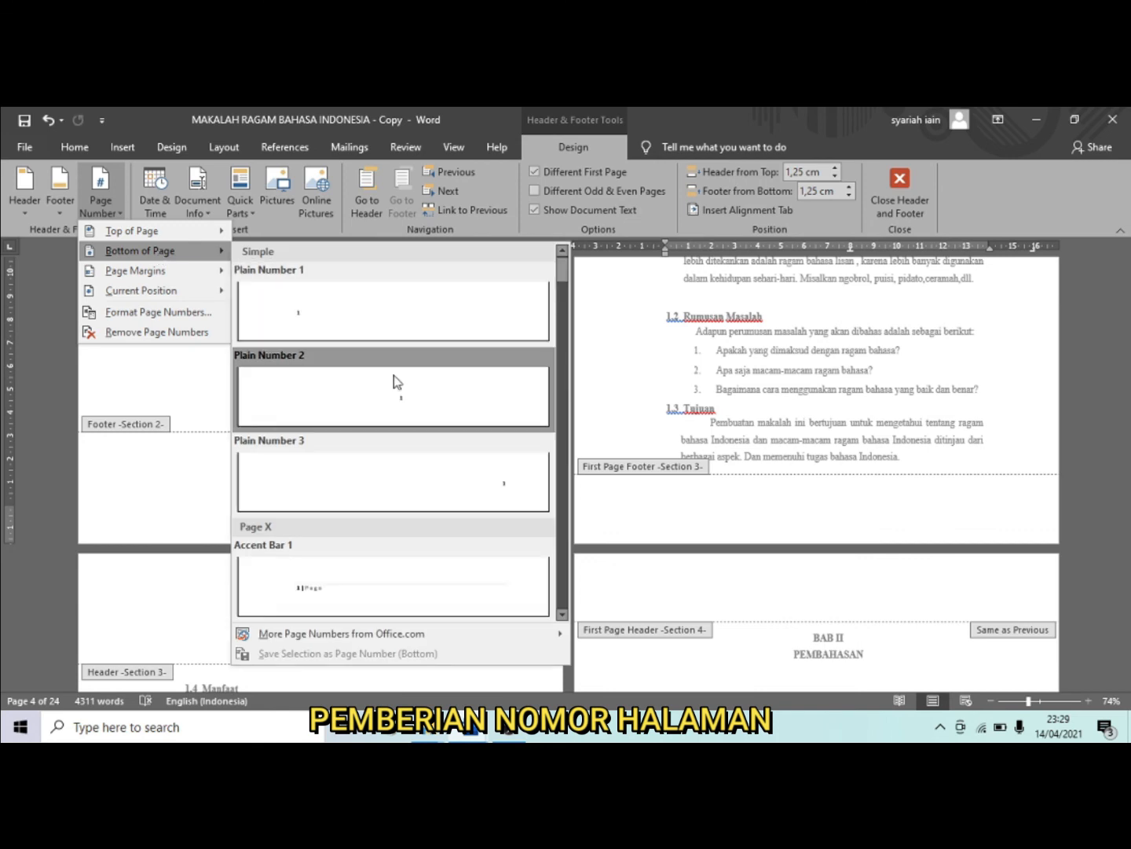
{"action": "left_click", "coordinate": [394, 375]}
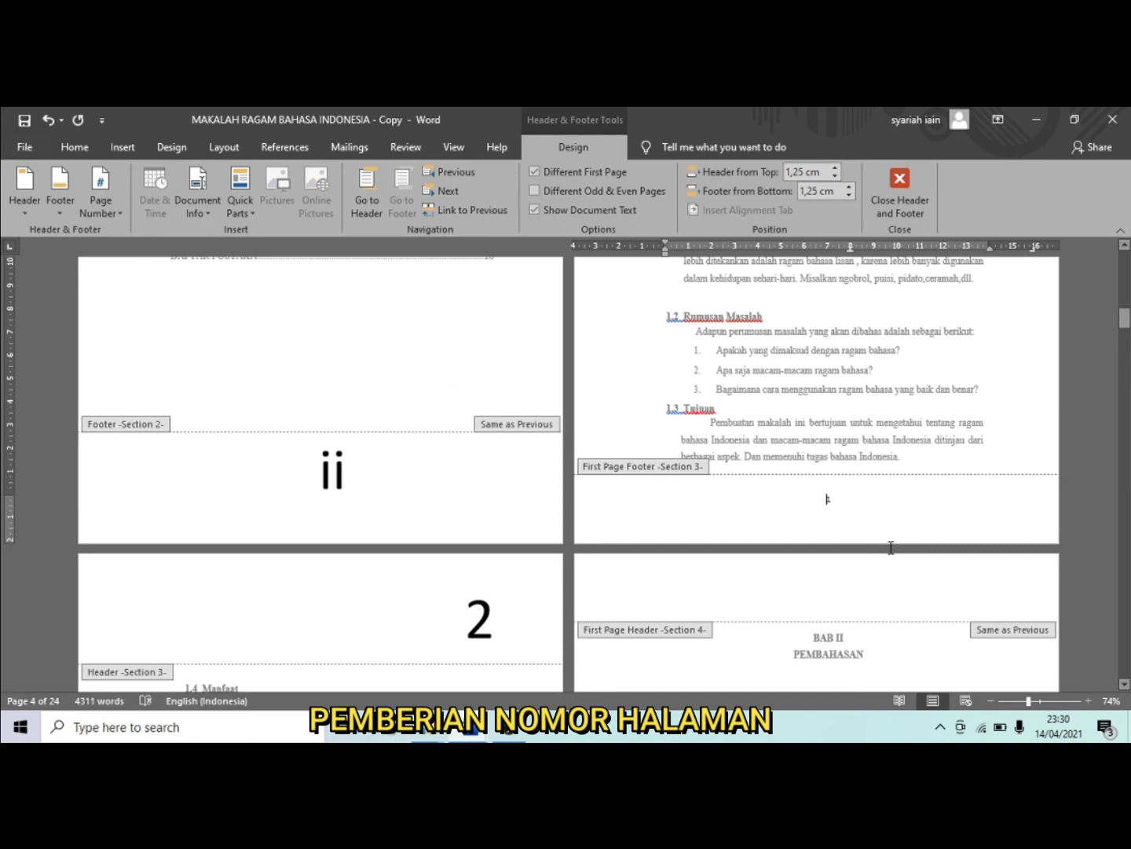
- Set the font size of the page number in Section 3's first page footer to 72 and check the BAB I page header
{"action": "scroll", "coordinate": [893, 555], "scroll_direction": "up", "scroll_amount": 5}
{"action": "scroll", "coordinate": [893, 555], "scroll_direction": "up", "scroll_amount": 3}
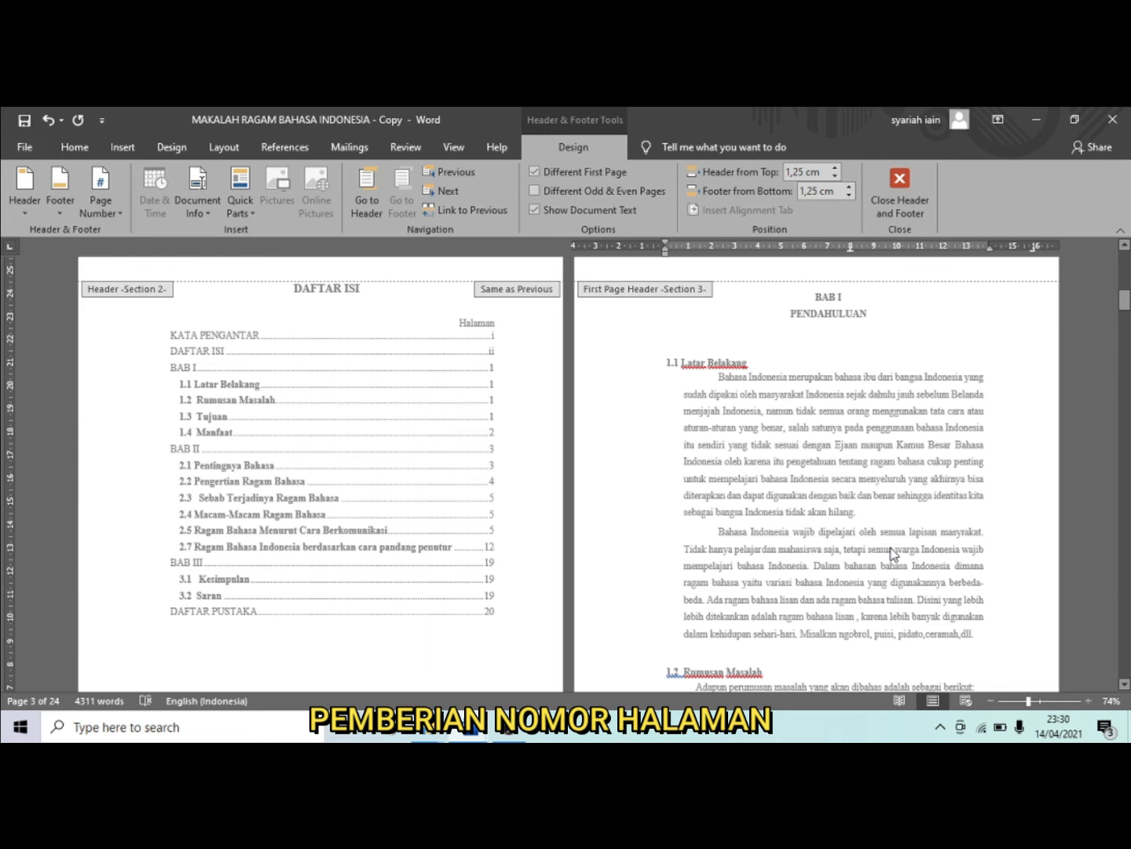
{"action": "scroll", "coordinate": [893, 555], "scroll_direction": "down", "scroll_amount": 6}
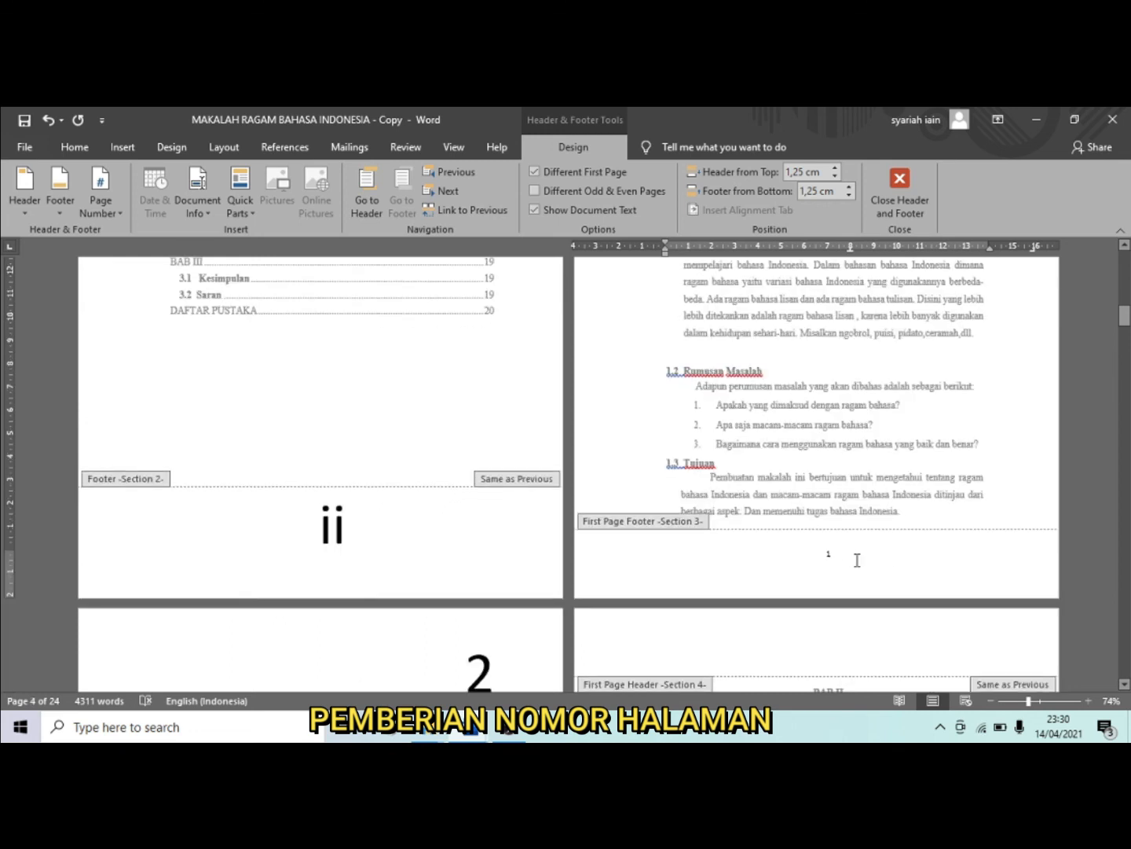
{"action": "double_click", "coordinate": [857, 559]}
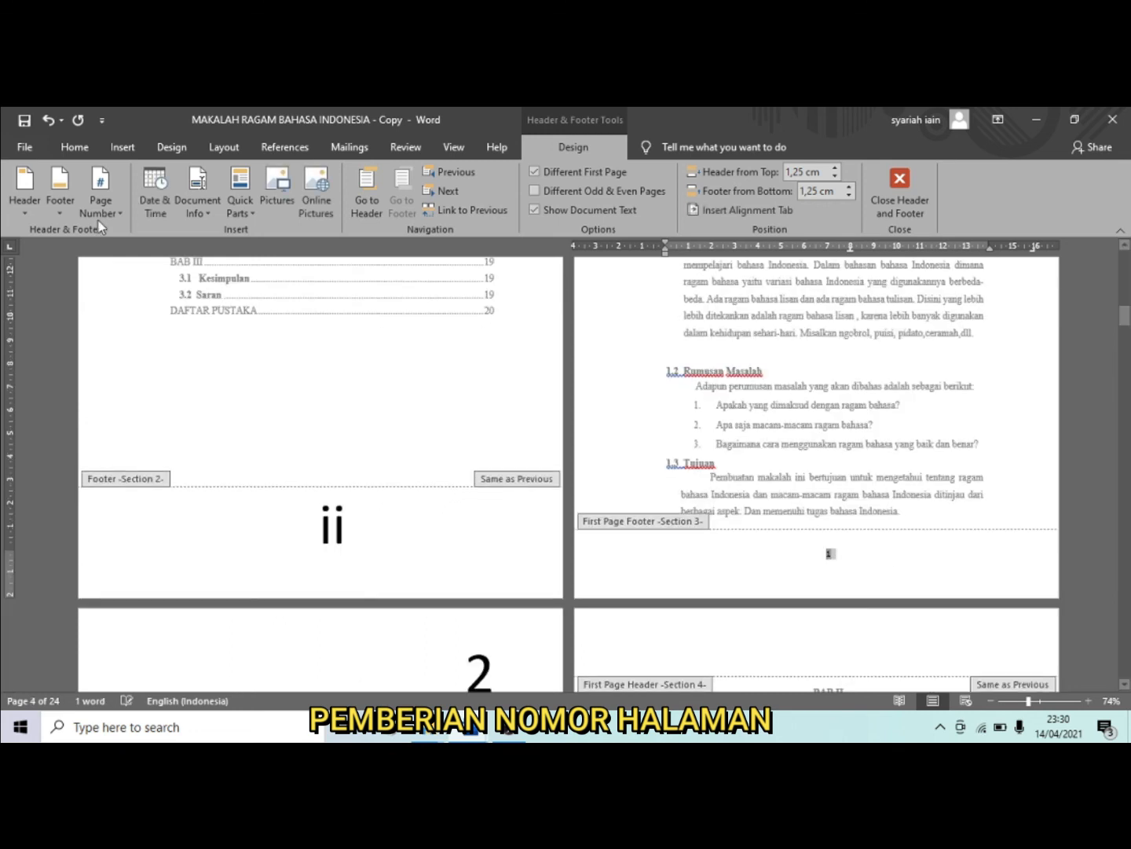
{"action": "left_click", "coordinate": [87, 151]}
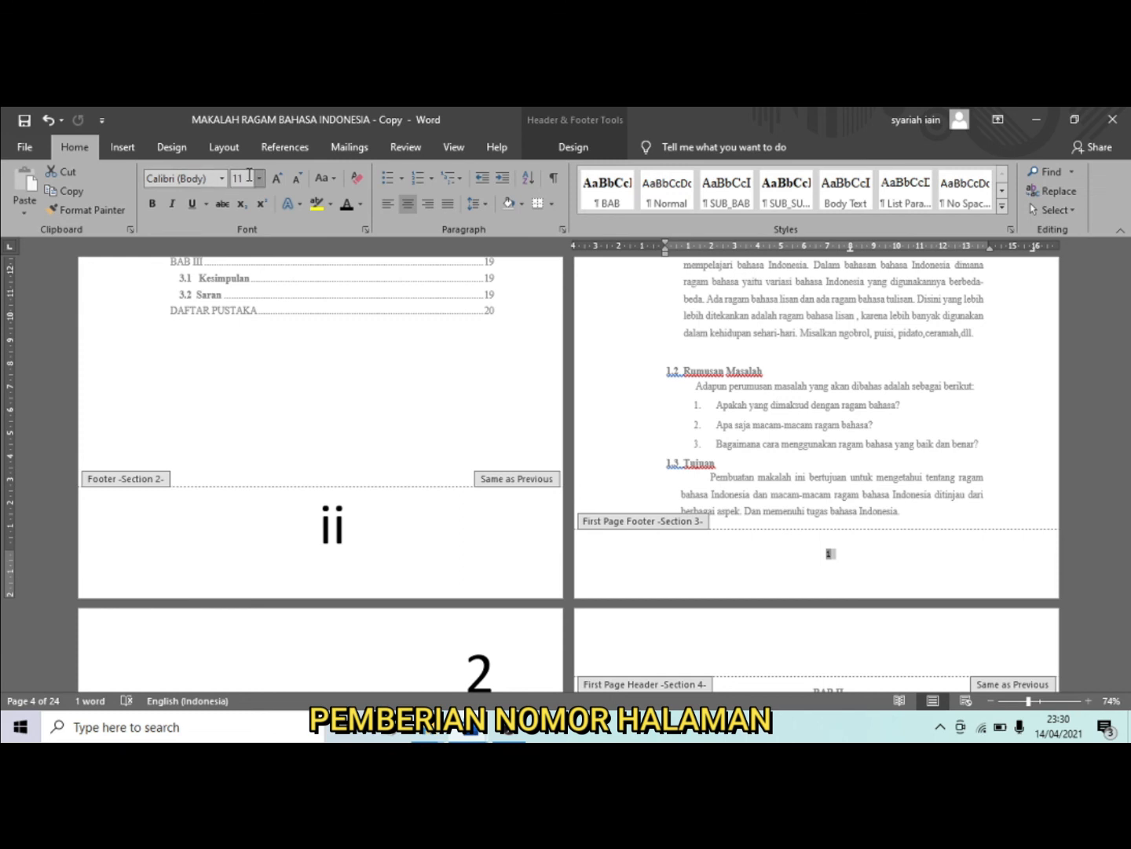
{"action": "left_click", "coordinate": [260, 180]}
{"action": "left_click", "coordinate": [242, 442]}
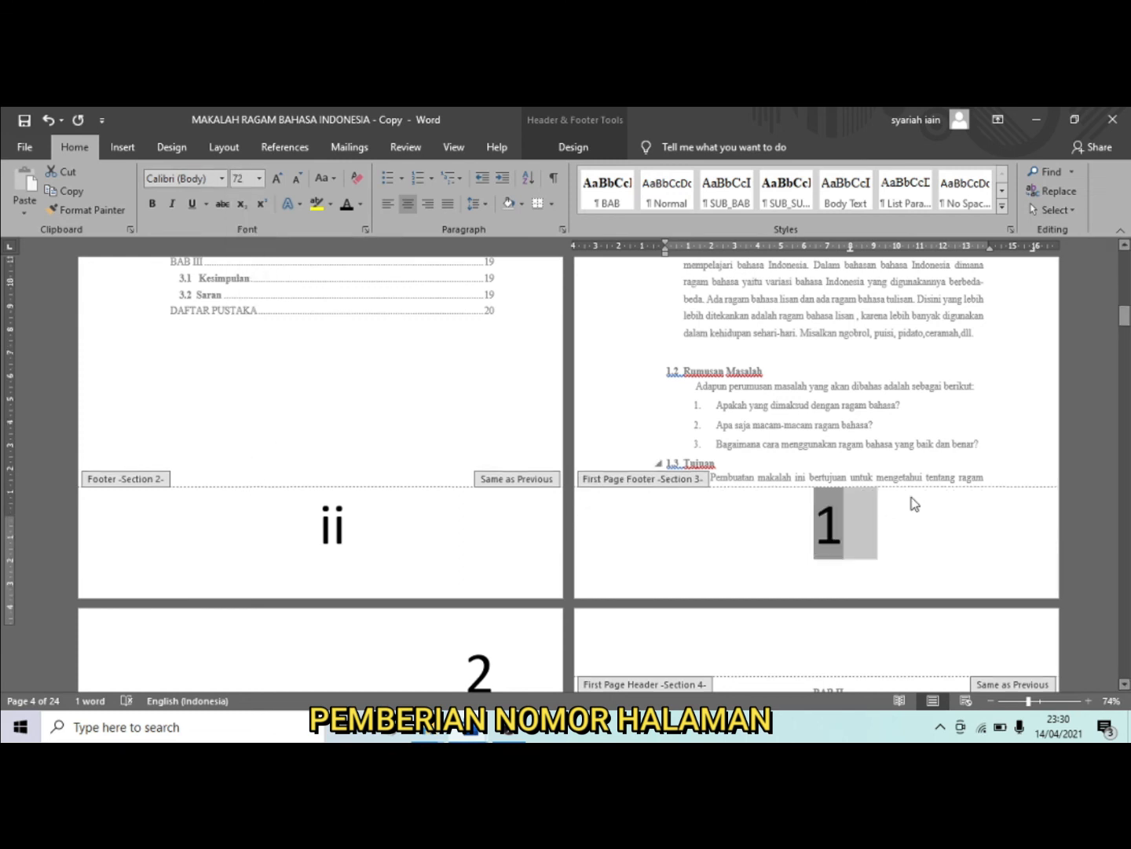
{"action": "scroll", "coordinate": [915, 504], "scroll_direction": "up", "scroll_amount": 5}
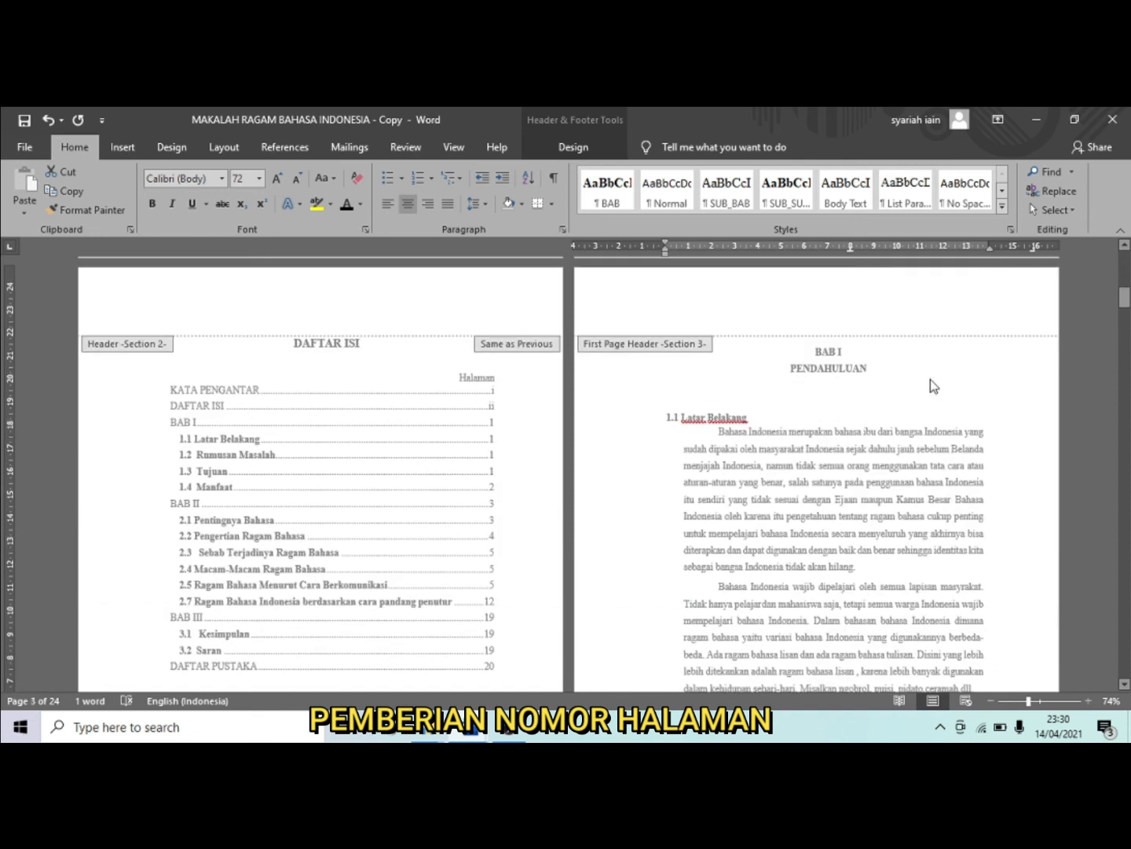
- Leave header and footer editing on the BAB I page and examine page number placement through BAB I and the start of BAB II
{"action": "left_click", "coordinate": [932, 308]}
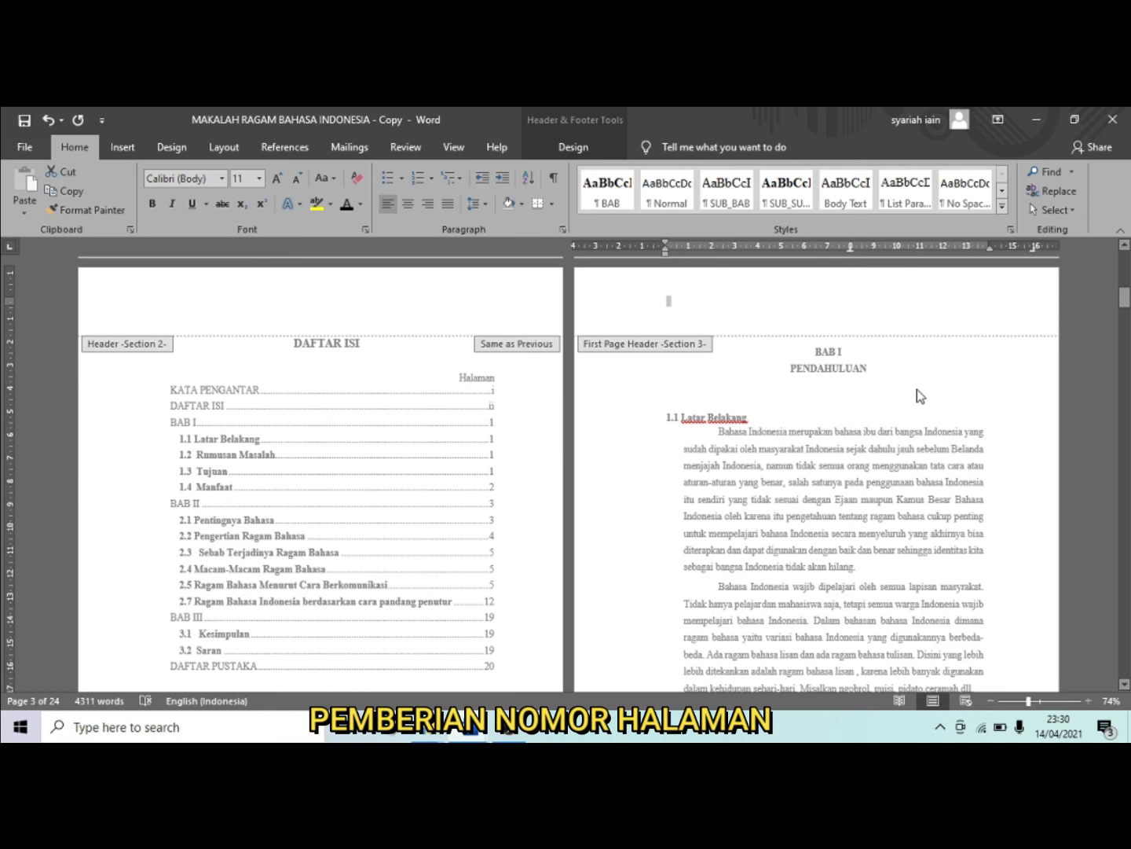
{"action": "double_click", "coordinate": [916, 389]}
{"action": "scroll", "coordinate": [916, 397], "scroll_direction": "down", "scroll_amount": 5}
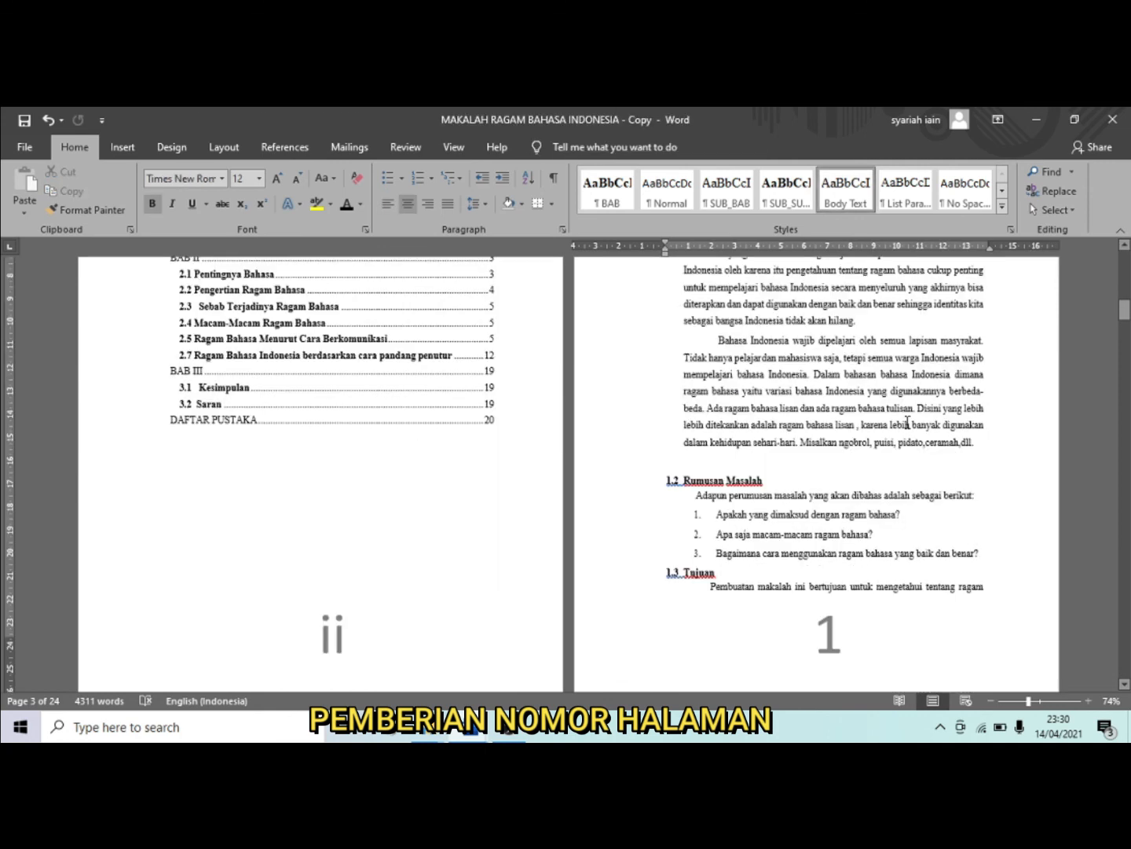
{"action": "scroll", "coordinate": [908, 421], "scroll_direction": "down", "scroll_amount": 7}
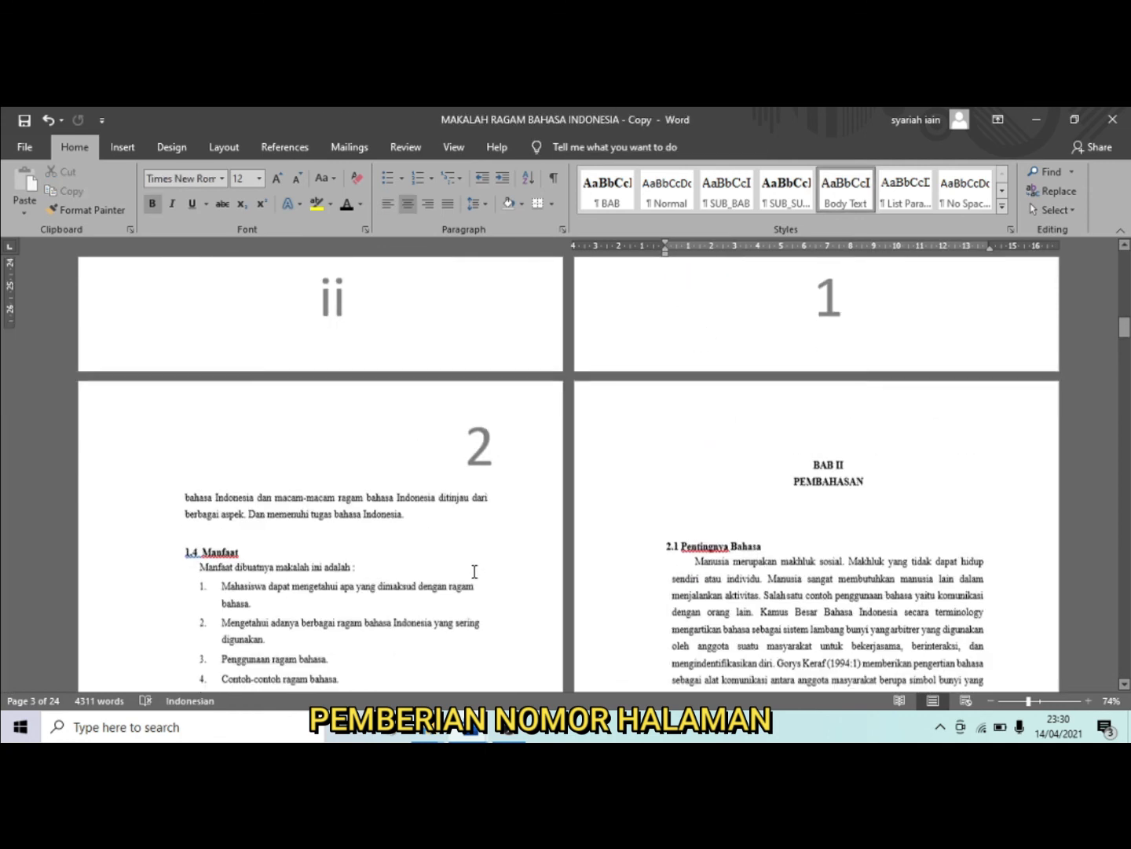
{"action": "scroll", "coordinate": [500, 328], "scroll_direction": "down", "scroll_amount": 2}
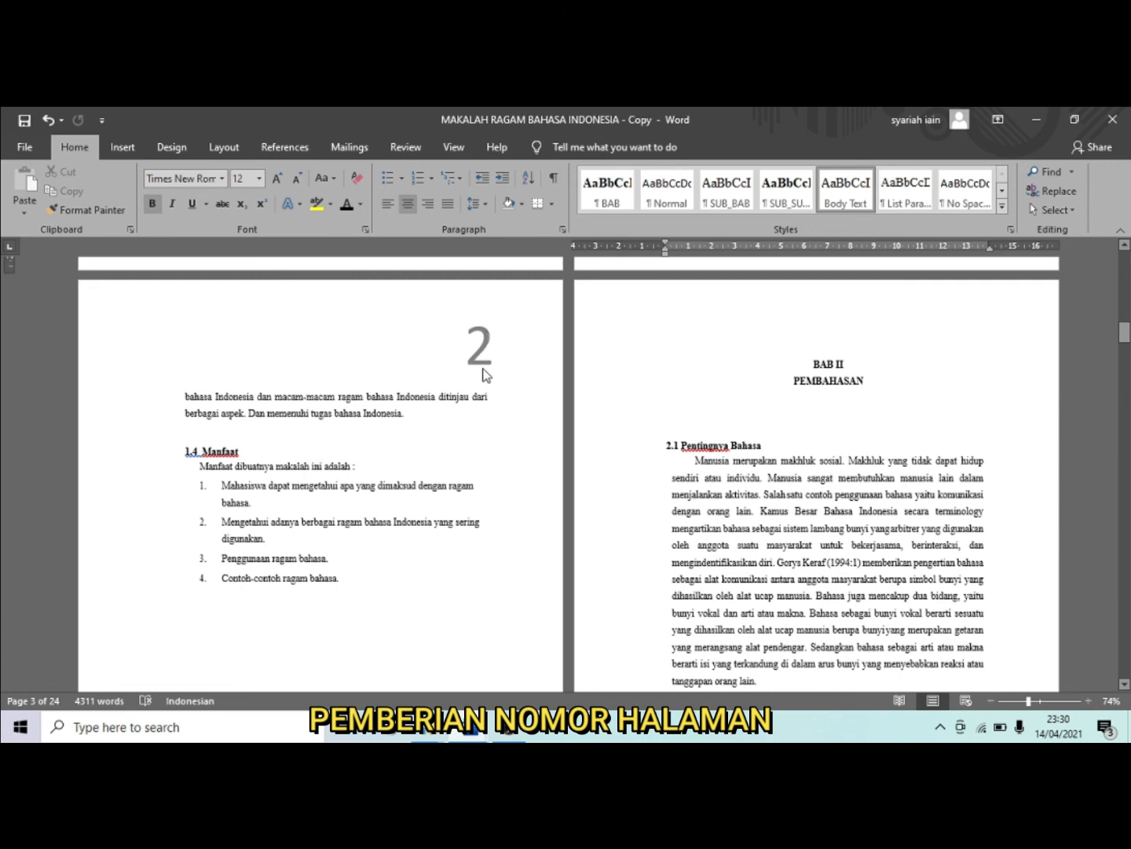
{"action": "scroll", "coordinate": [422, 471], "scroll_direction": "down", "scroll_amount": 2}
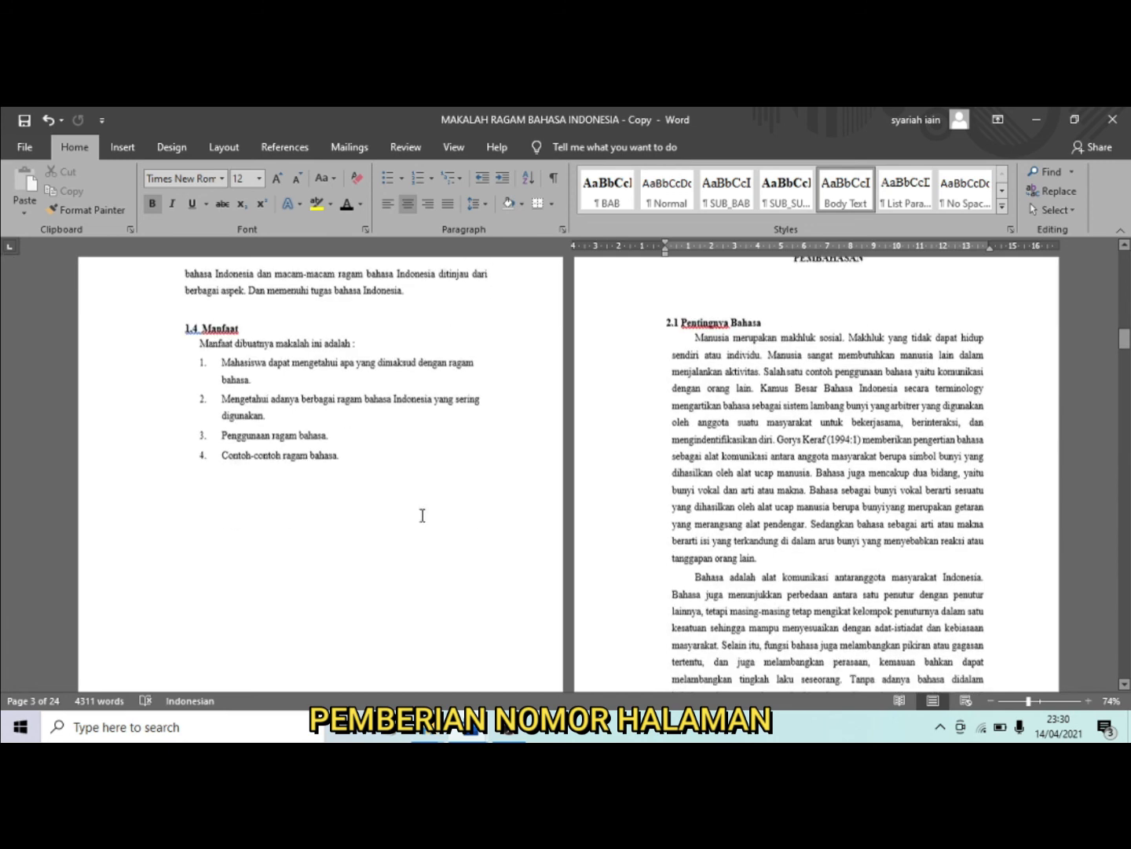
{"action": "scroll", "coordinate": [421, 516], "scroll_direction": "down", "scroll_amount": 3}
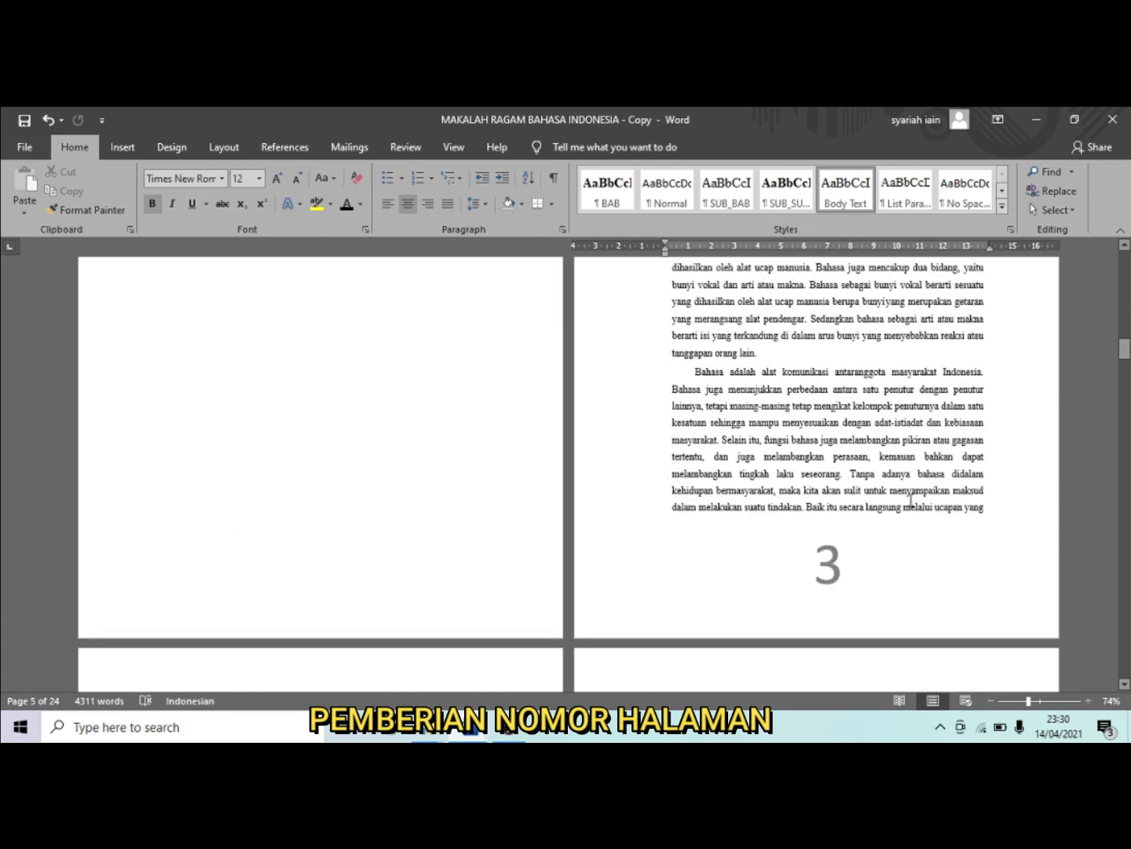
{"action": "scroll", "coordinate": [910, 499], "scroll_direction": "down", "scroll_amount": 2}
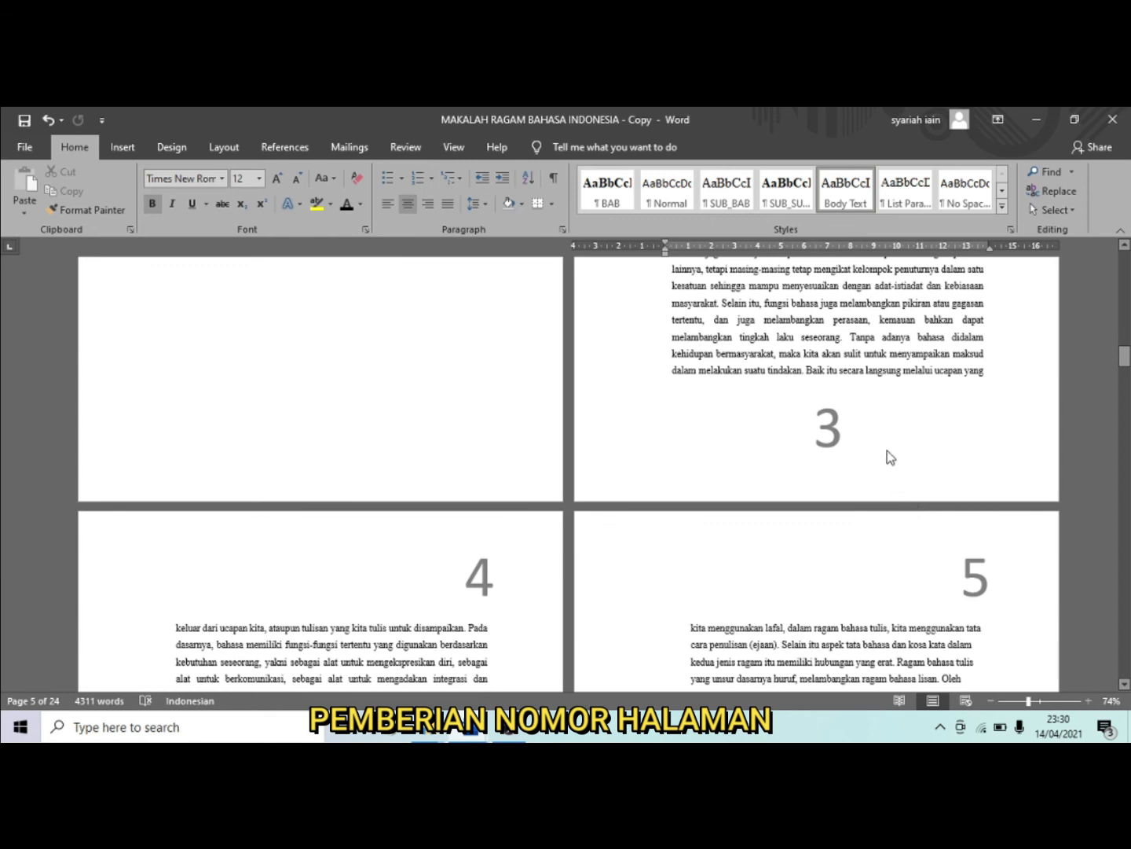
{"action": "scroll", "coordinate": [888, 451], "scroll_direction": "up", "scroll_amount": 3}
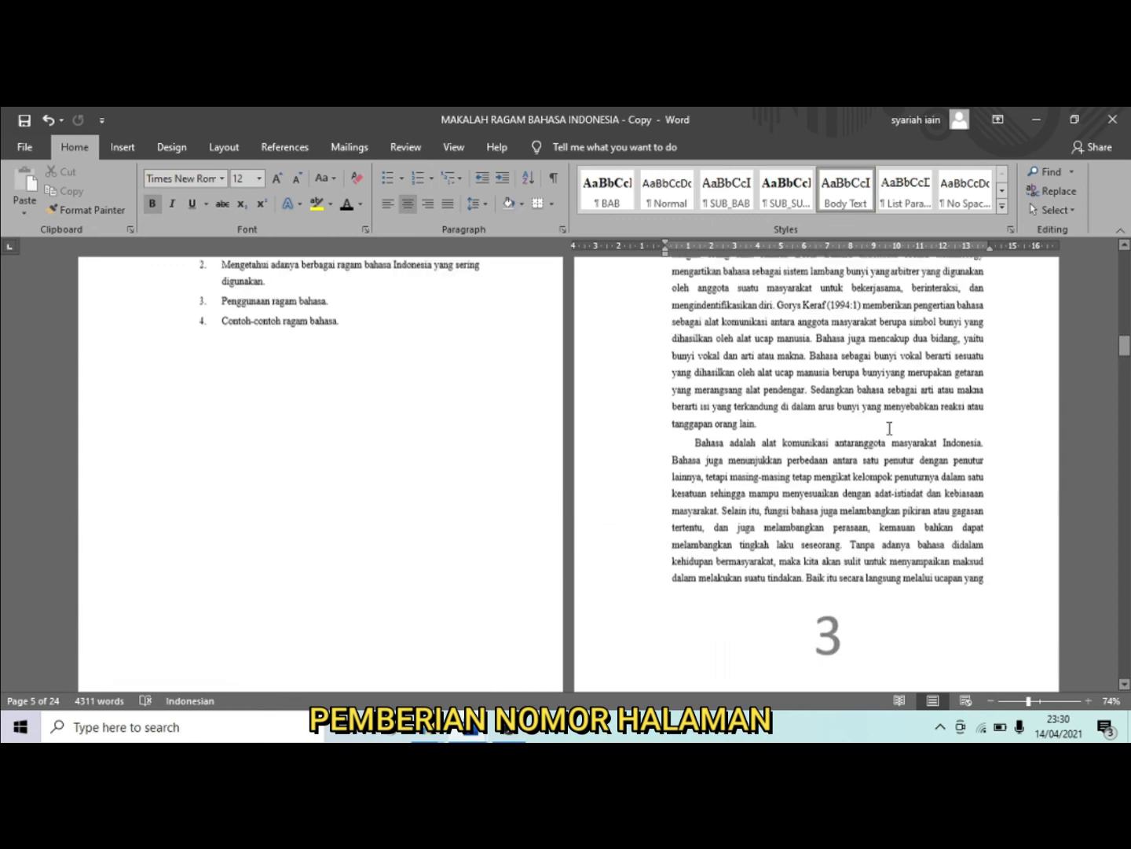
{"action": "scroll", "coordinate": [890, 428], "scroll_direction": "up", "scroll_amount": 4}
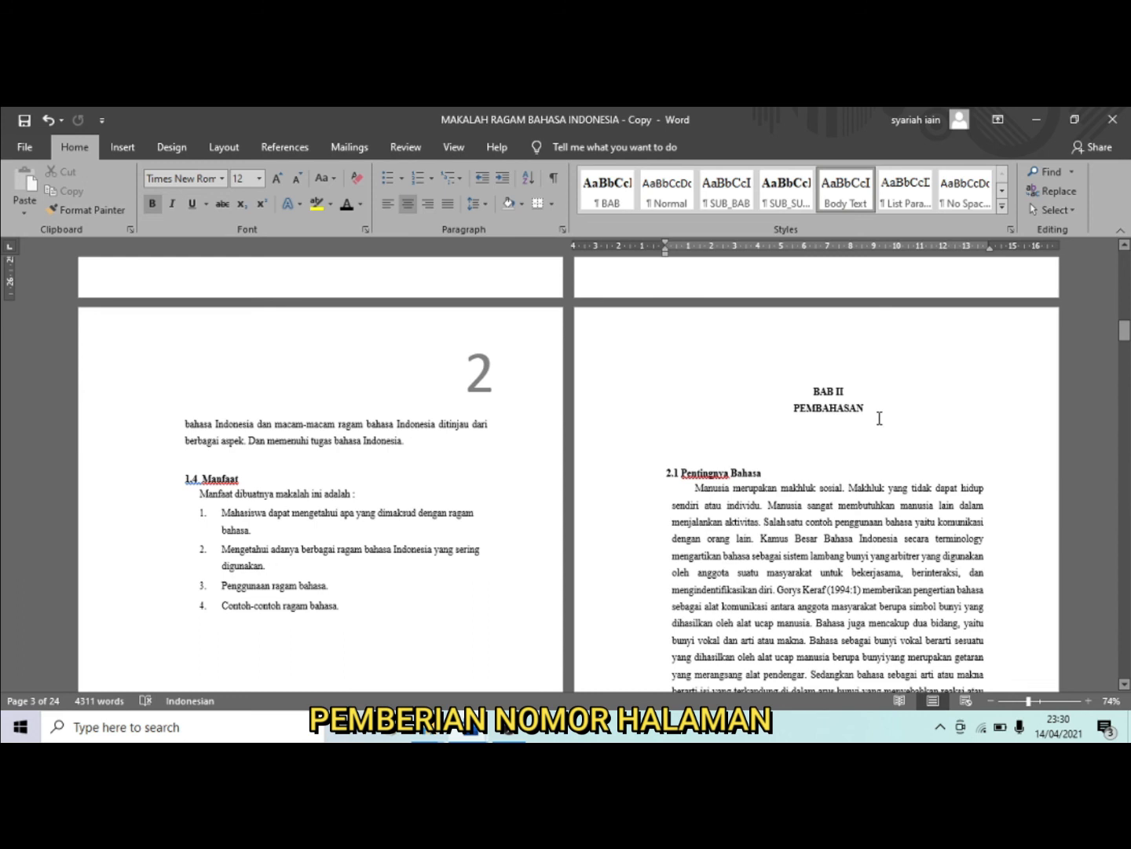
{"action": "scroll", "coordinate": [880, 419], "scroll_direction": "down", "scroll_amount": 3}
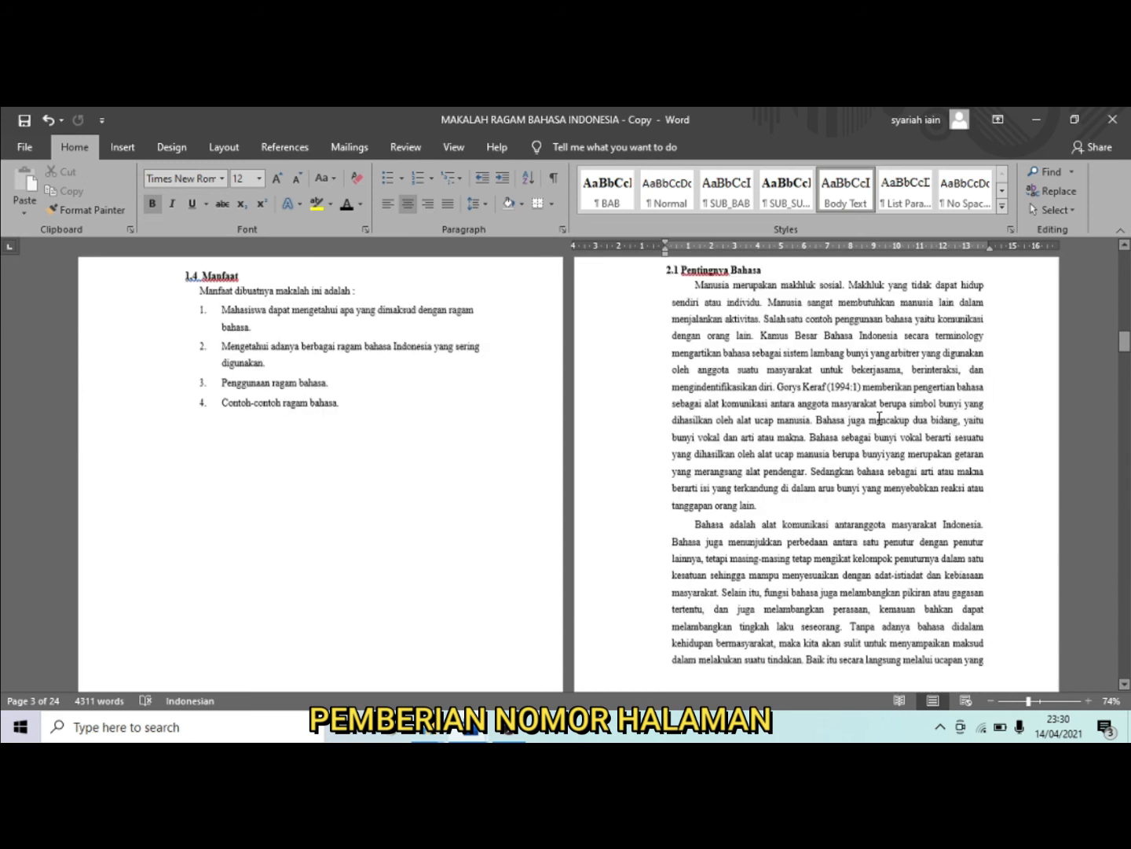
{"action": "scroll", "coordinate": [878, 509], "scroll_direction": "down", "scroll_amount": 3}
{"action": "scroll", "coordinate": [878, 509], "scroll_direction": "down", "scroll_amount": 2}
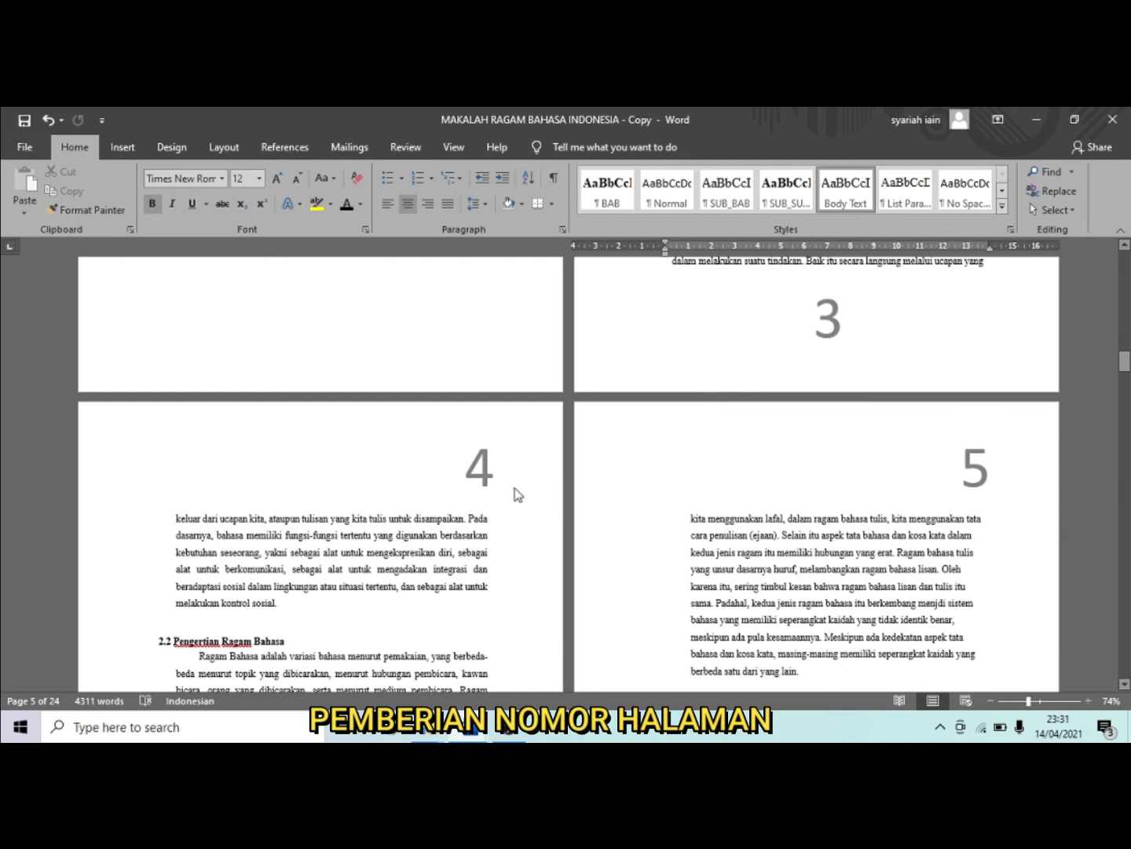
- Check the page numbers on the BAB III and DAFTAR PUSTAKA pages at the end of the paper
{"action": "scroll", "coordinate": [685, 490], "scroll_direction": "down", "scroll_amount": 2}
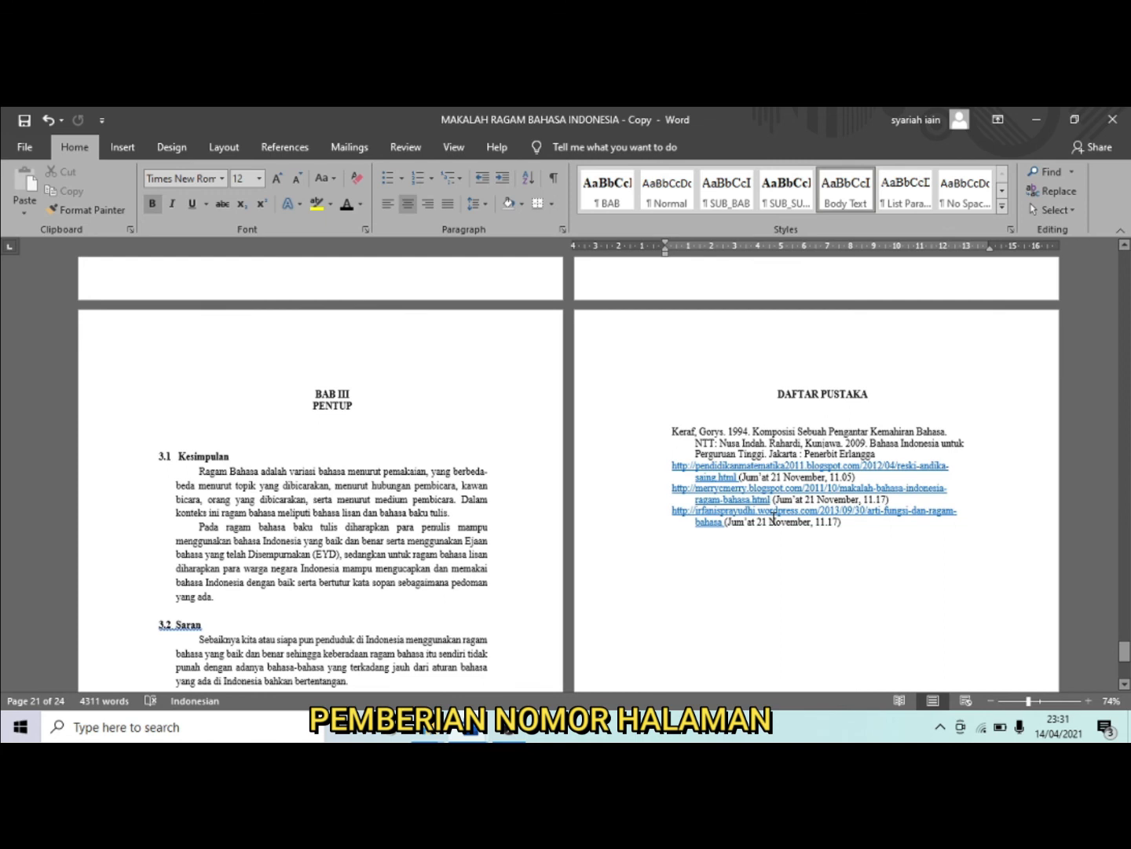
{"action": "scroll", "coordinate": [381, 637], "scroll_direction": "down", "scroll_amount": 4}
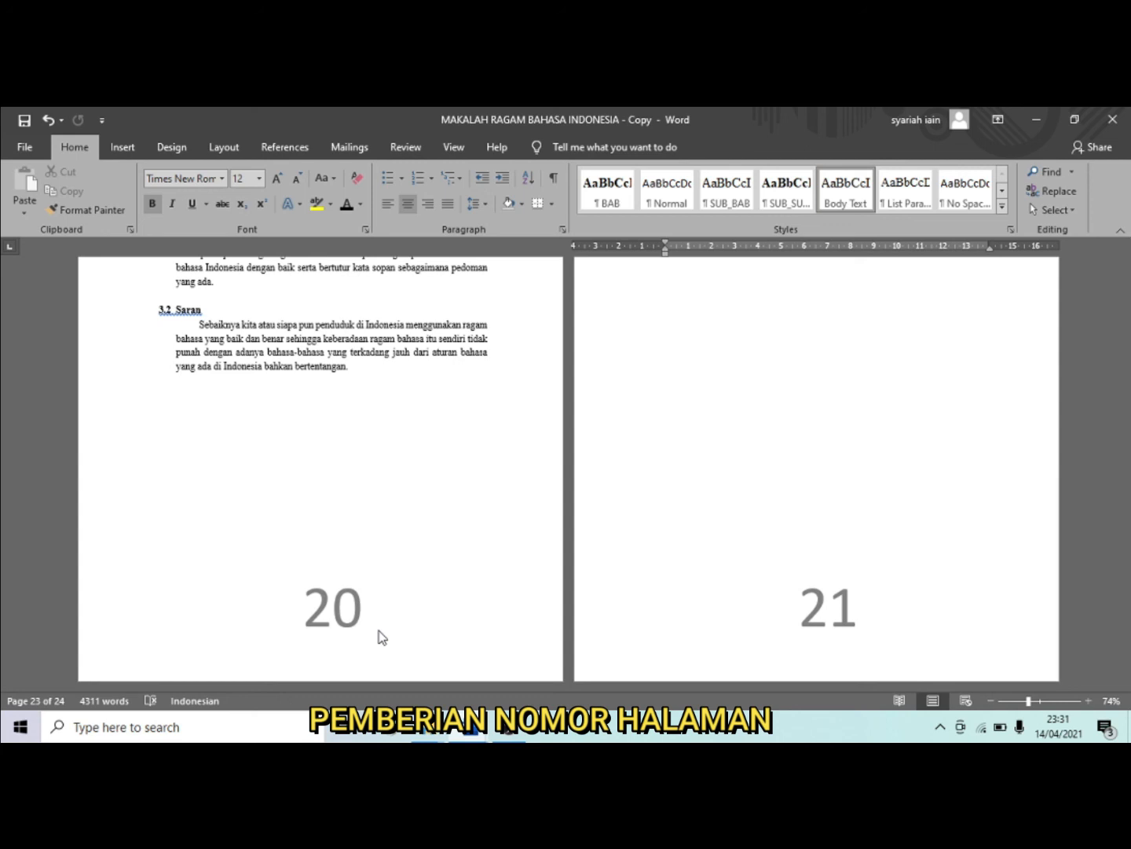
{"action": "scroll", "coordinate": [831, 520], "scroll_direction": "up", "scroll_amount": 3}
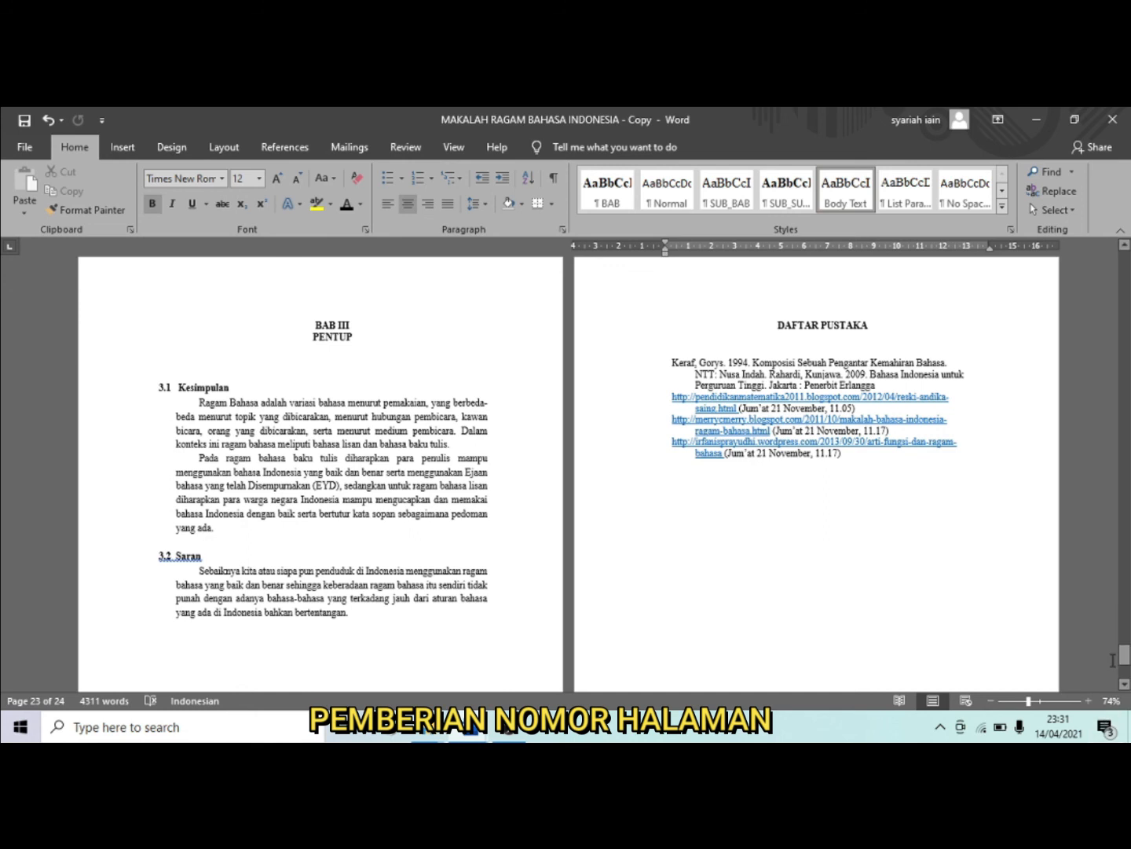
- Review the numbering from the cover through KATA PENGANTAR, DAFTAR ISI and BAB I, and return to the start of the document
{"action": "left_click_drag", "start_coordinate": [1125, 655], "coordinate": [1125, 260]}
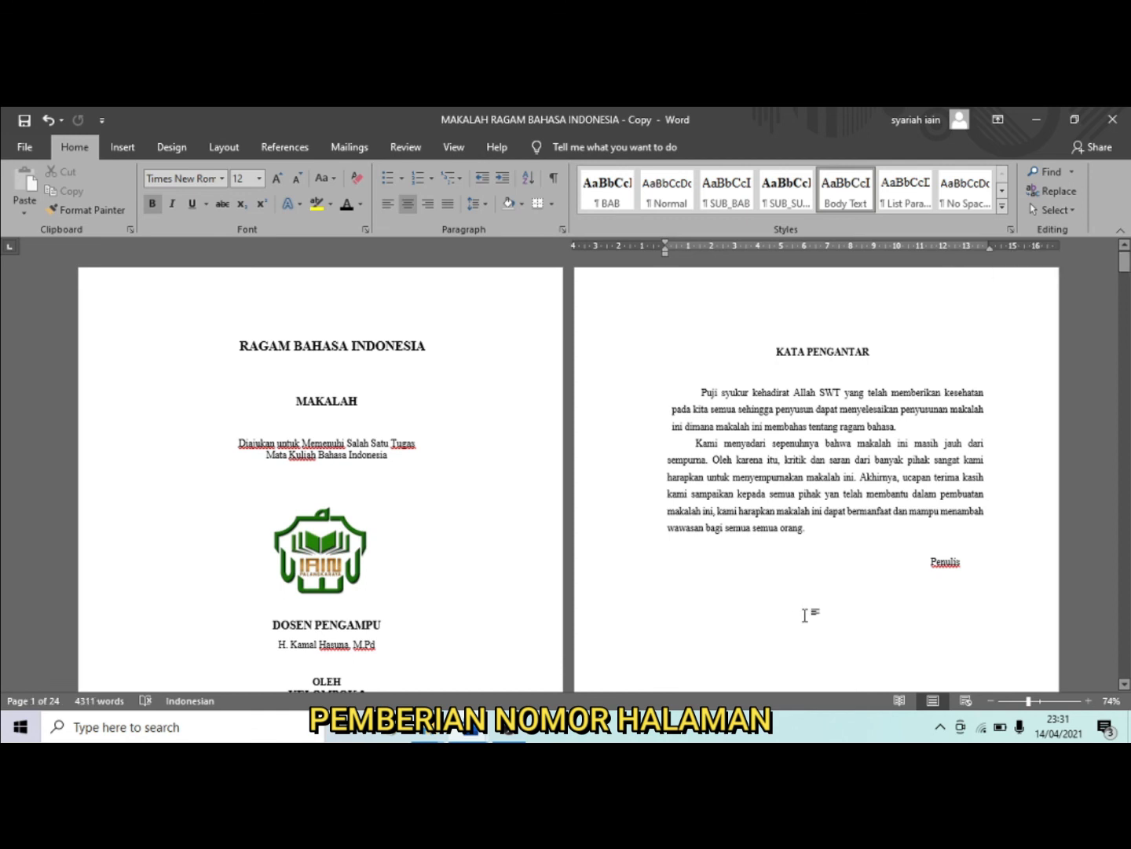
{"action": "scroll", "coordinate": [421, 426], "scroll_direction": "down", "scroll_amount": 3}
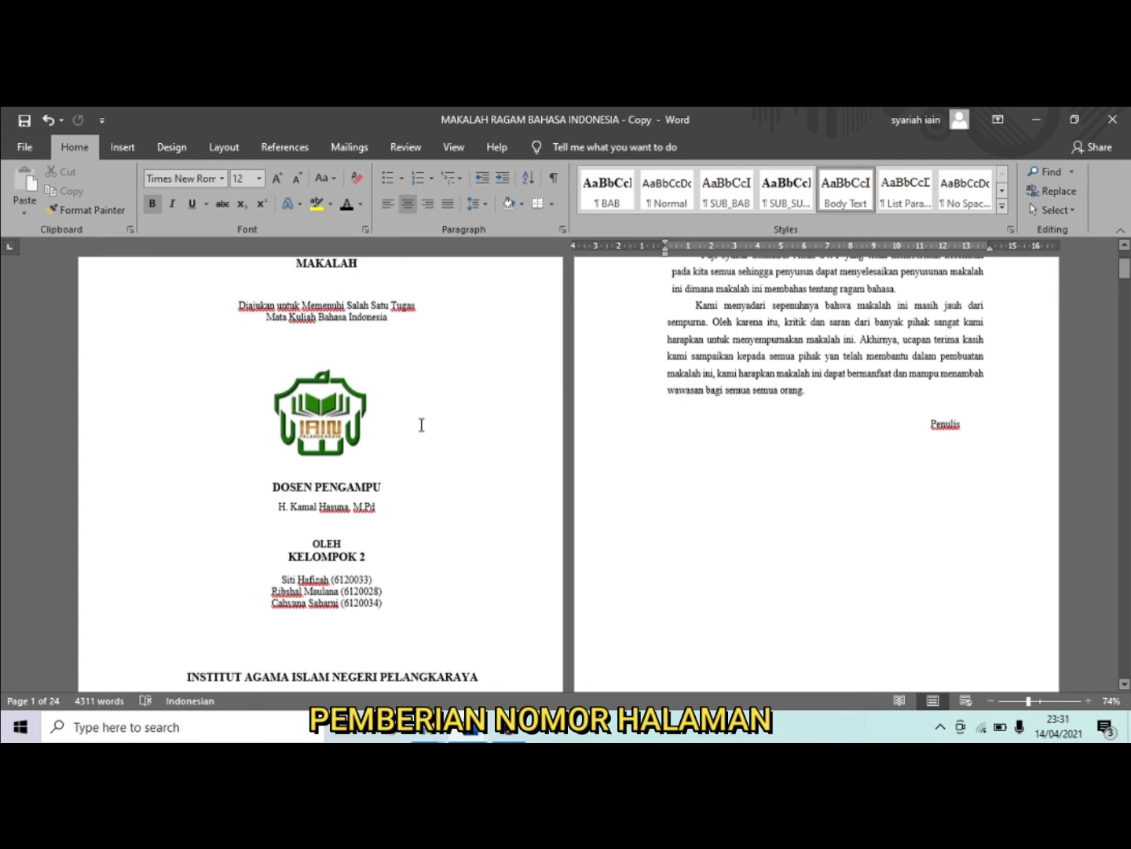
{"action": "scroll", "coordinate": [420, 425], "scroll_direction": "down", "scroll_amount": 5}
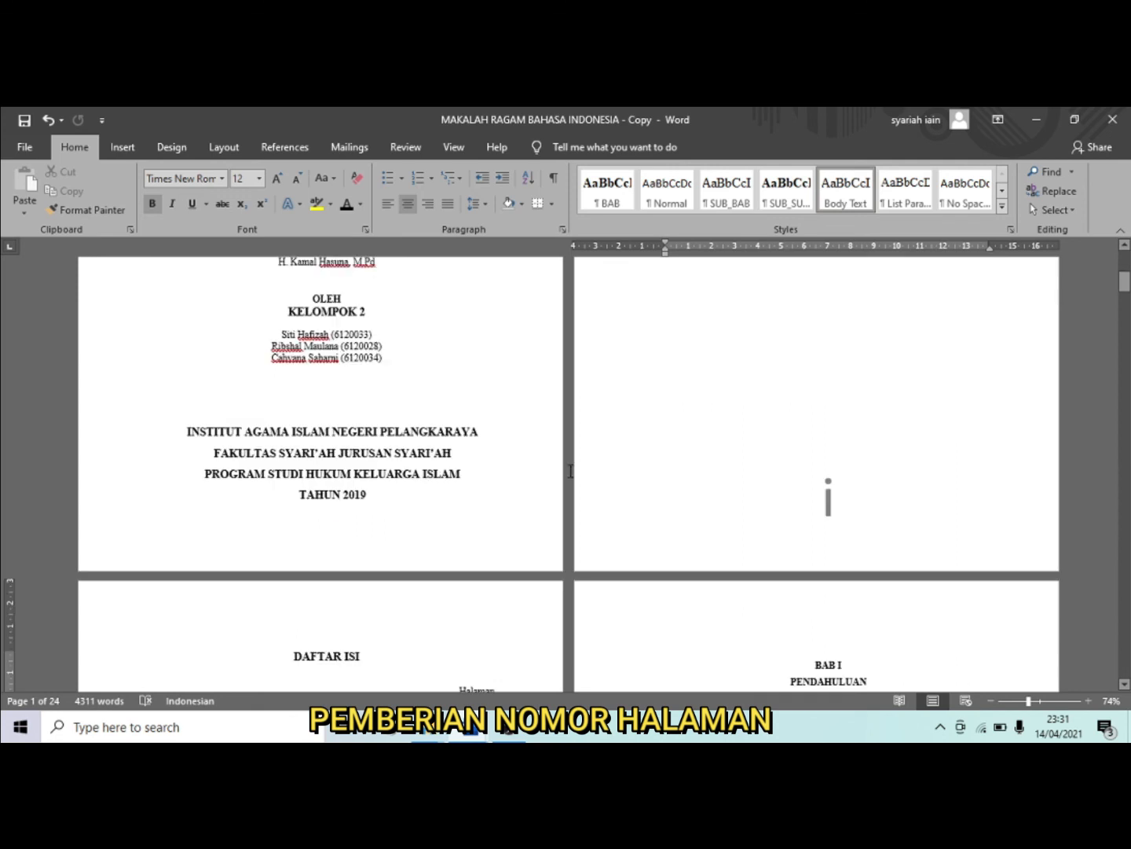
{"action": "scroll", "coordinate": [570, 470], "scroll_direction": "up", "scroll_amount": 8}
{"action": "scroll", "coordinate": [871, 498], "scroll_direction": "down", "scroll_amount": 3}
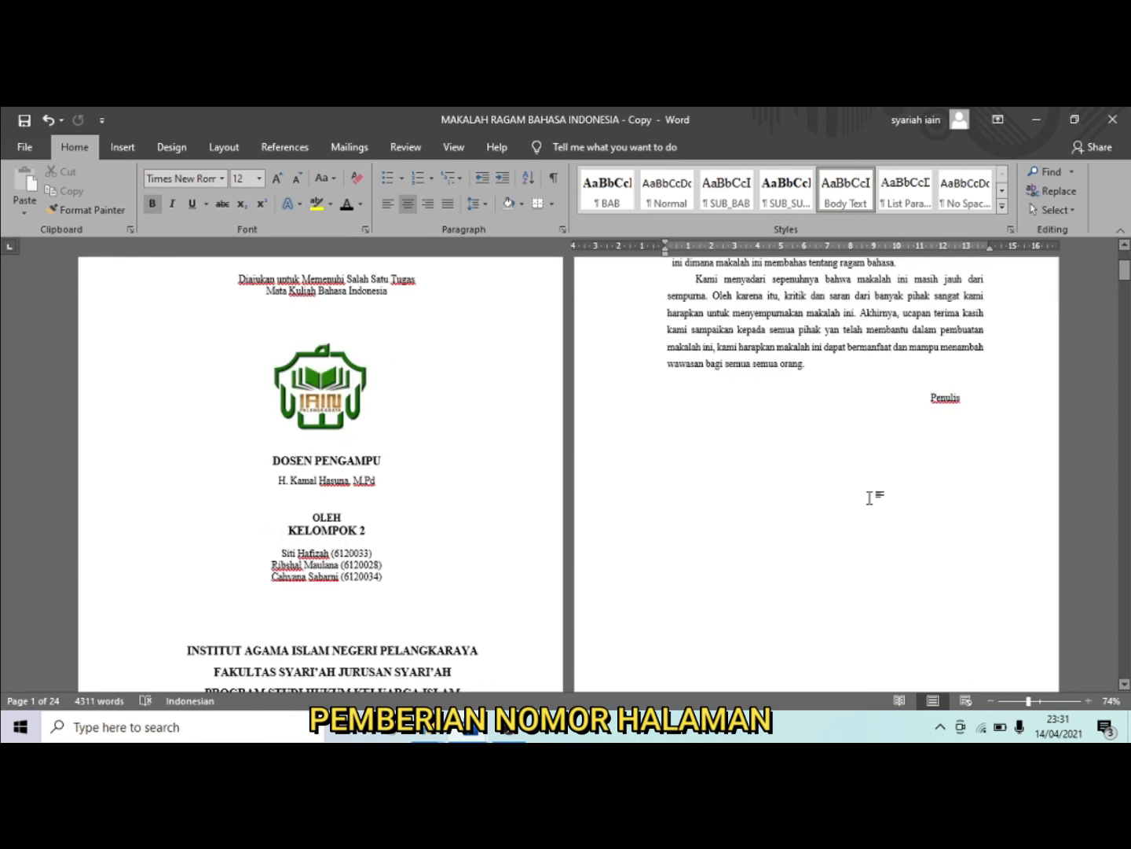
{"action": "scroll", "coordinate": [870, 497], "scroll_direction": "down", "scroll_amount": 3}
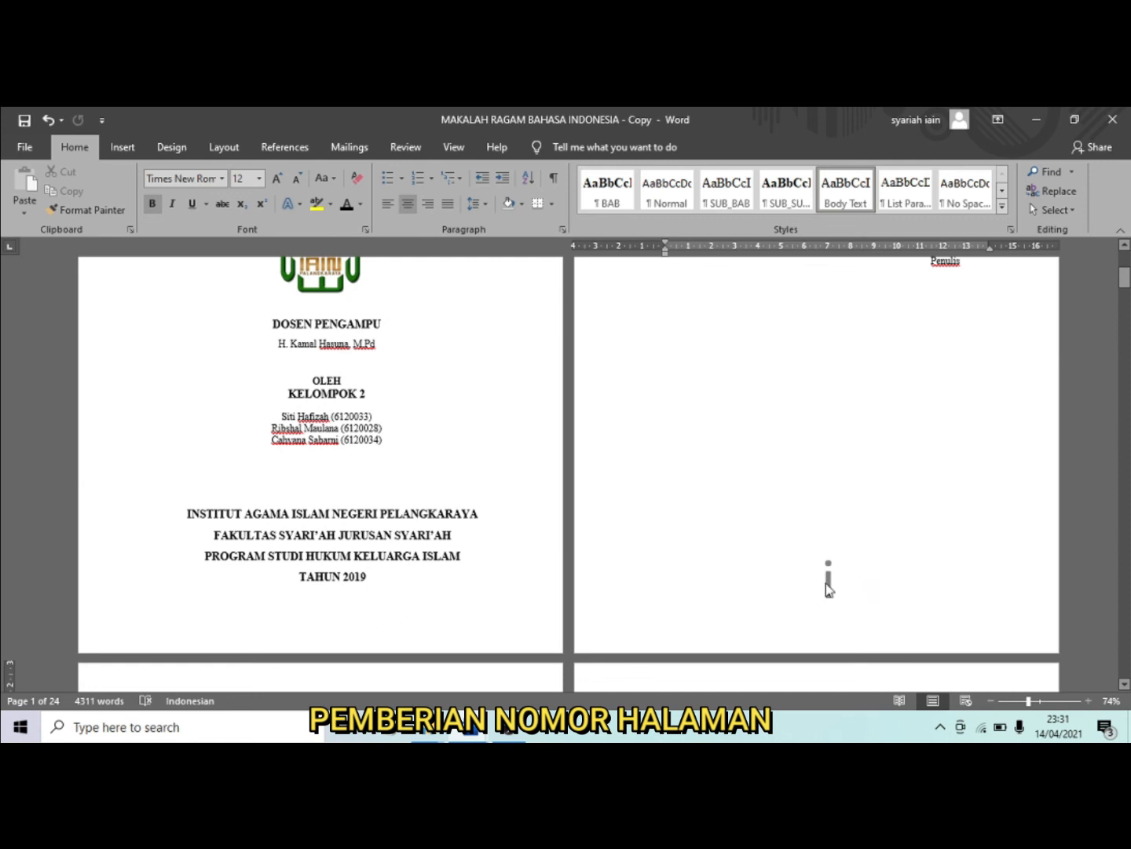
{"action": "scroll", "coordinate": [801, 577], "scroll_direction": "down", "scroll_amount": 4}
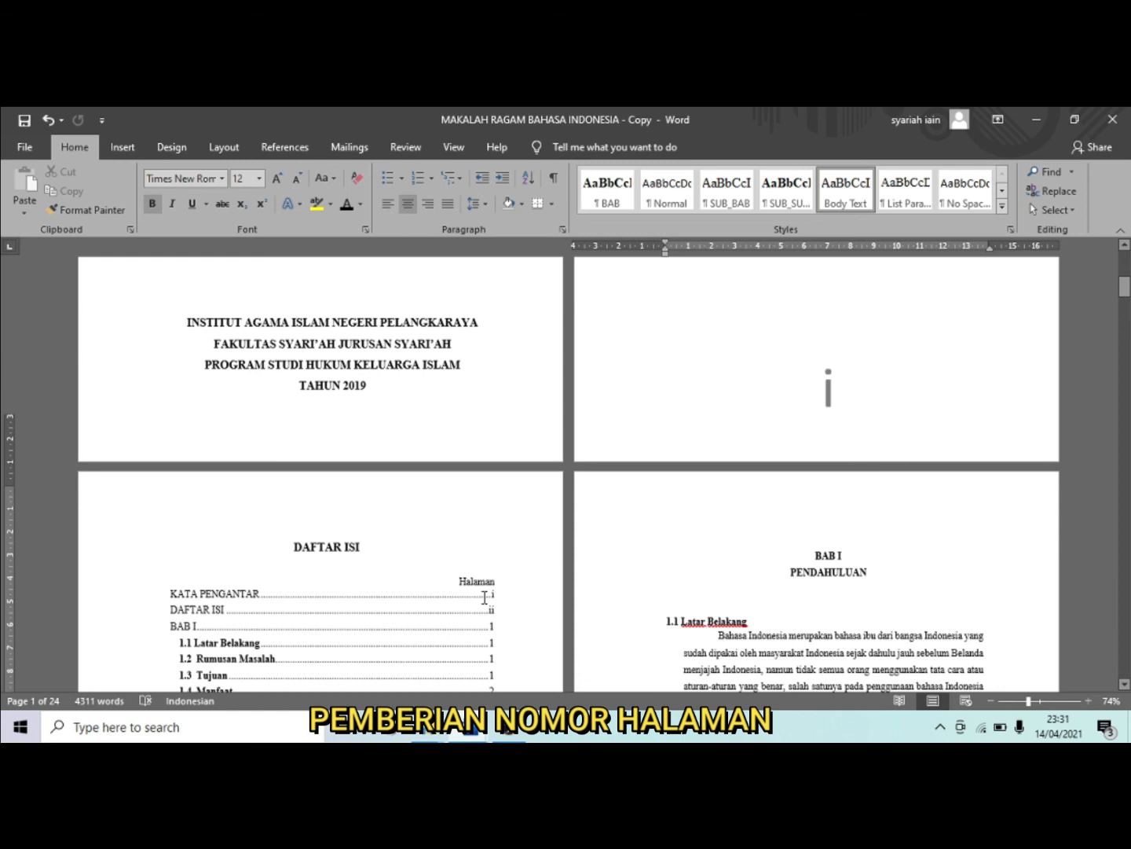
{"action": "scroll", "coordinate": [484, 598], "scroll_direction": "down", "scroll_amount": 3}
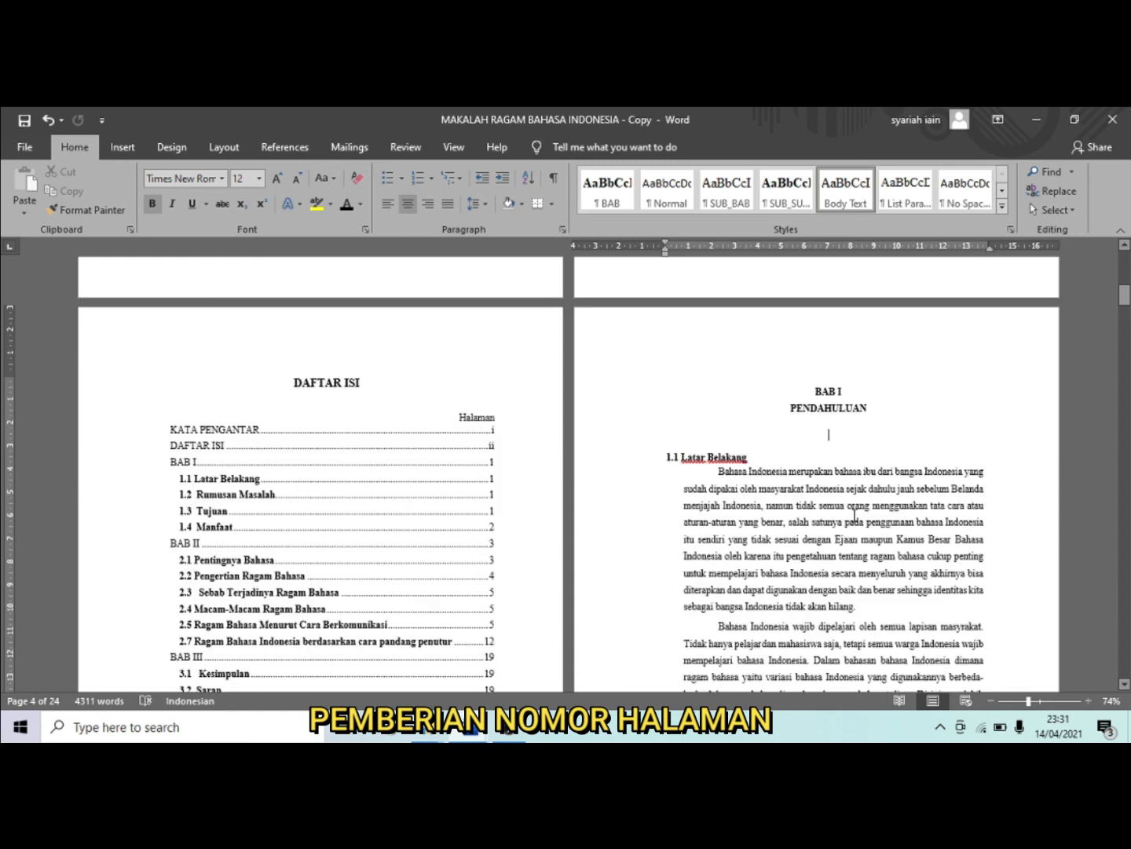
{"action": "scroll", "coordinate": [854, 534], "scroll_direction": "down", "scroll_amount": 8}
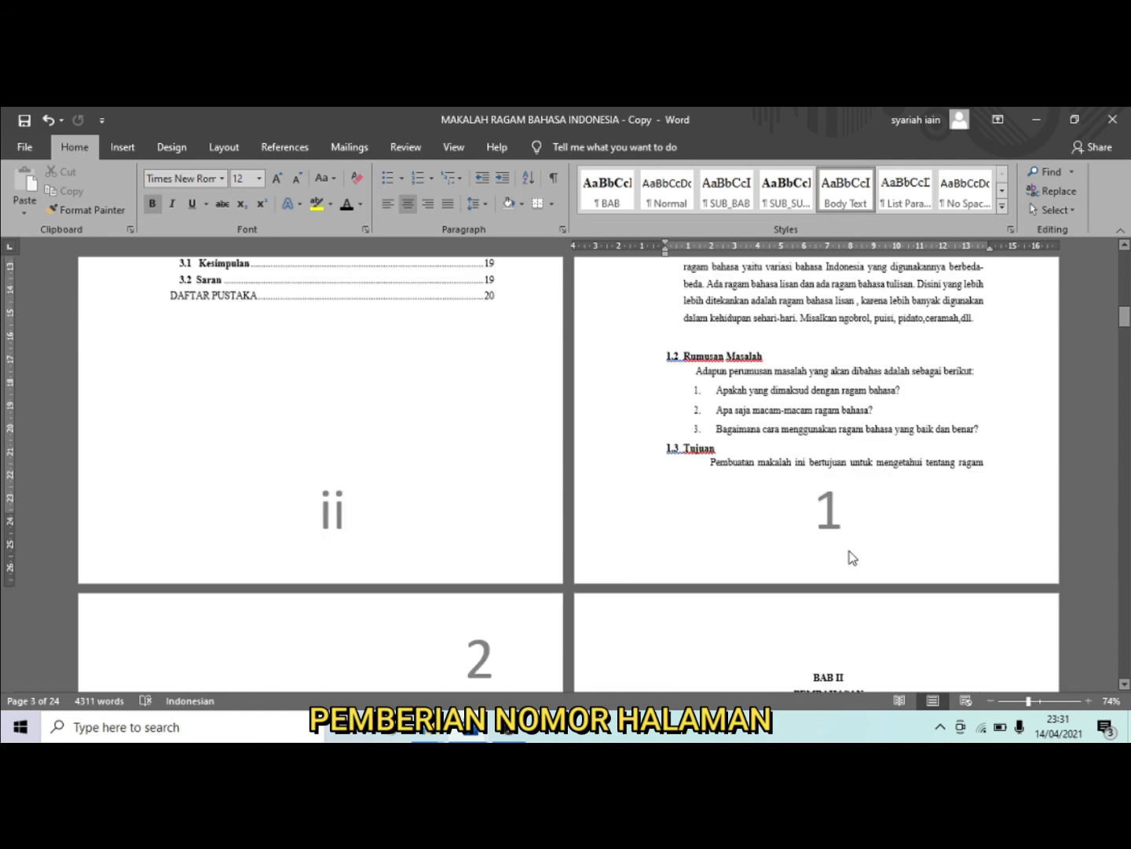
{"action": "scroll", "coordinate": [667, 626], "scroll_direction": "down", "scroll_amount": 3}
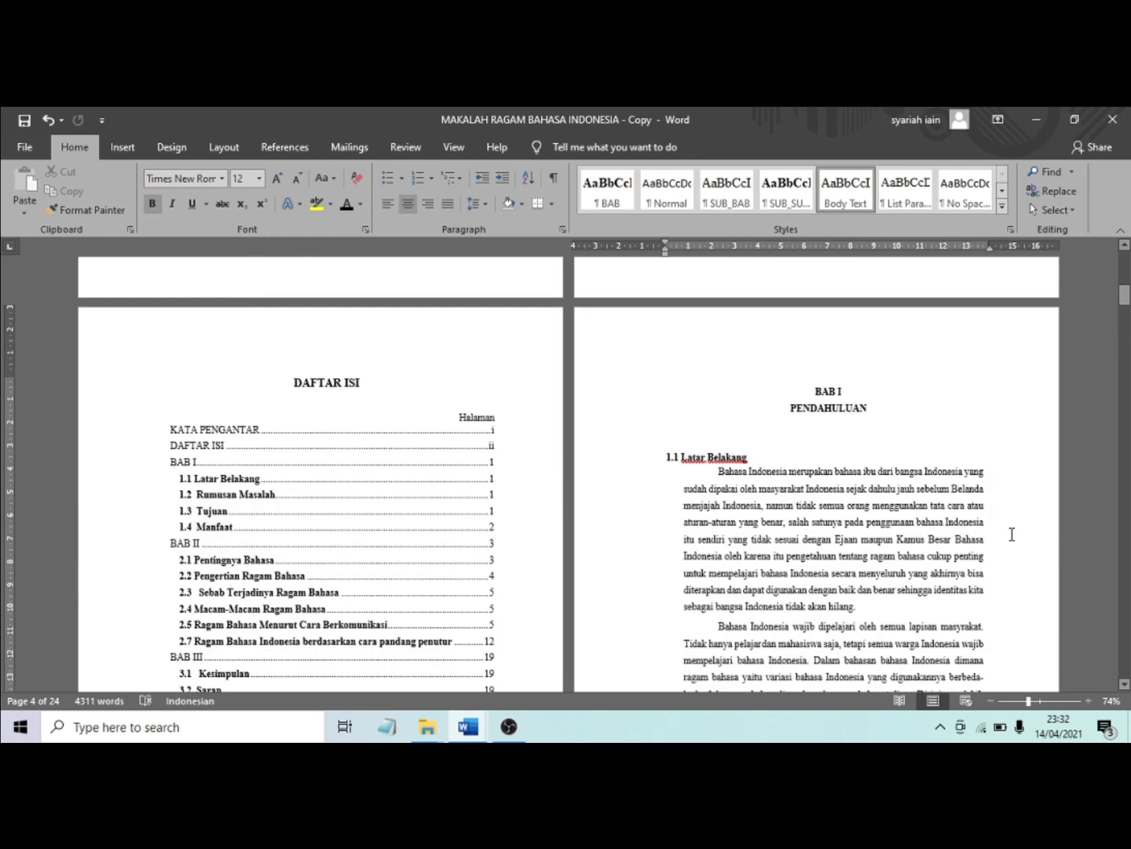
{"action": "key", "text": "ctrl+Home"}
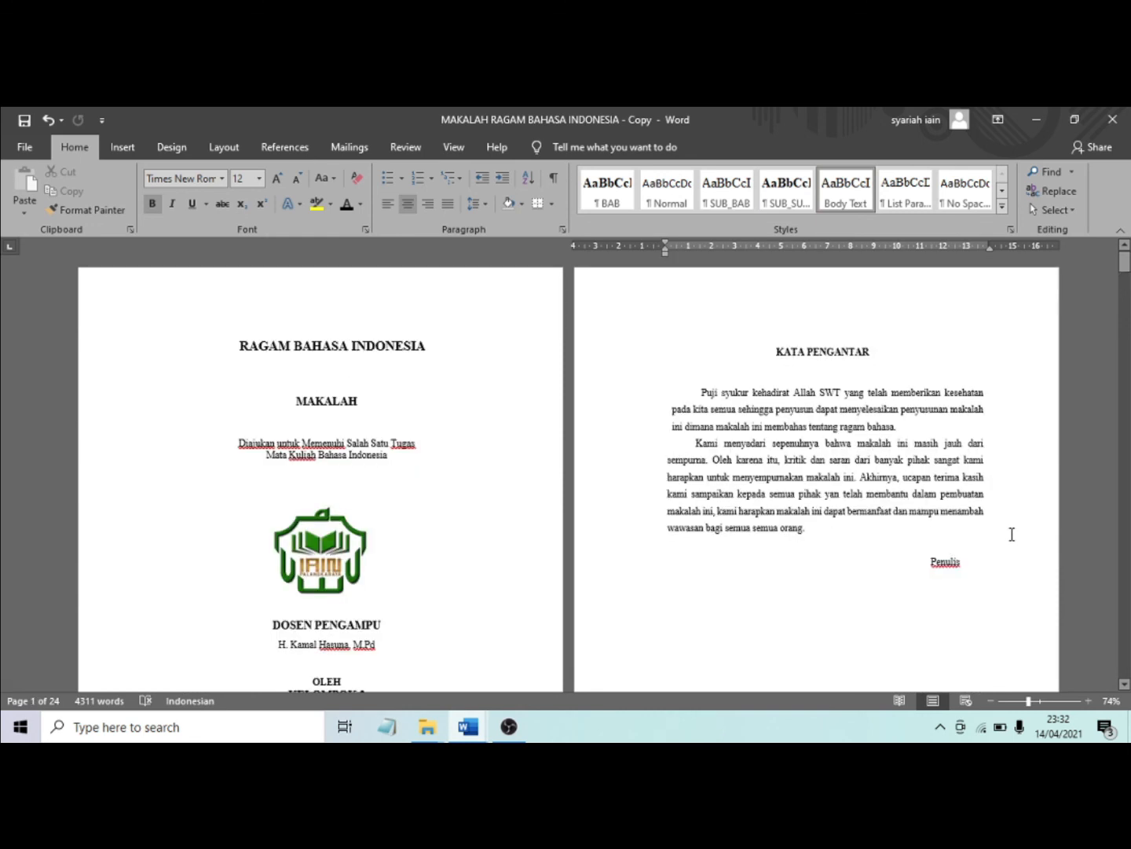